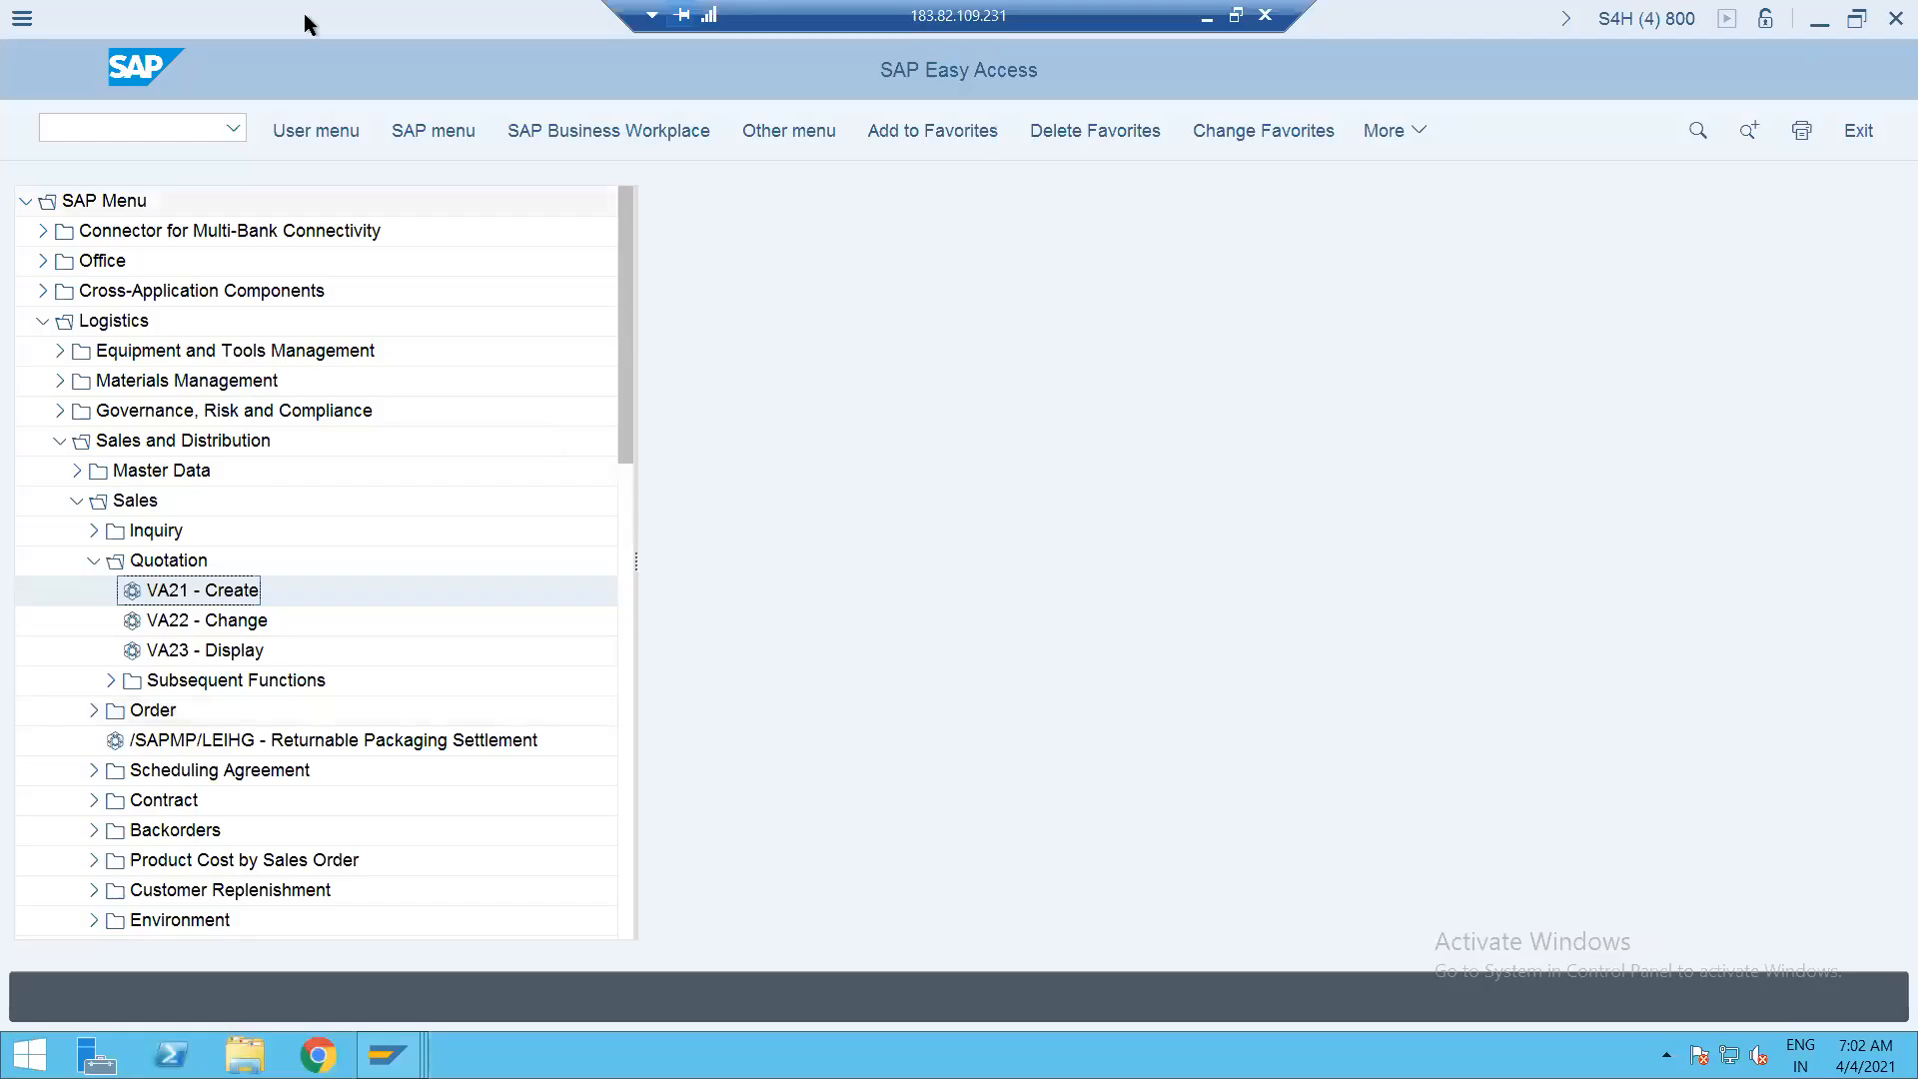
Open the sales order types maintenance with transaction VOV8.
{"action": "left_click", "coordinate": [110, 121]}
{"action": "type", "text": "/NVOV8"}
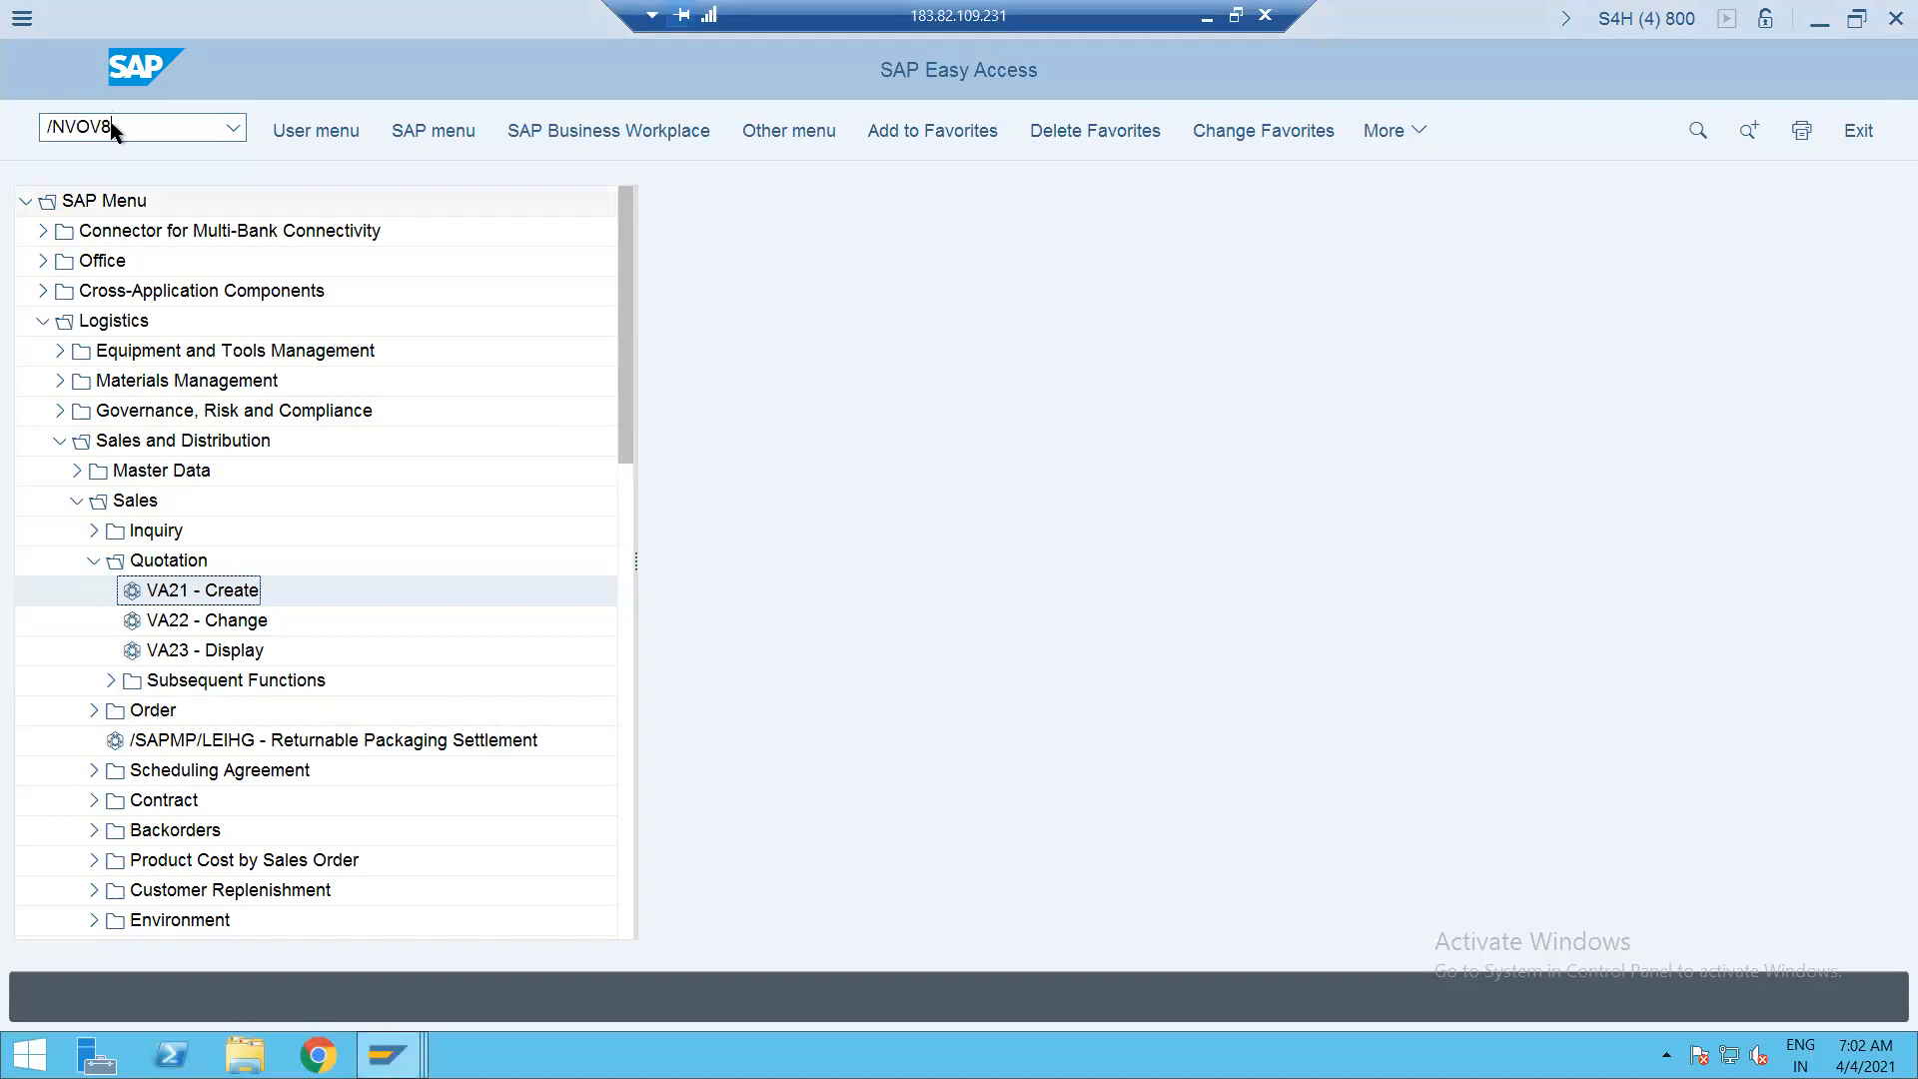
{"action": "key", "text": "Return"}
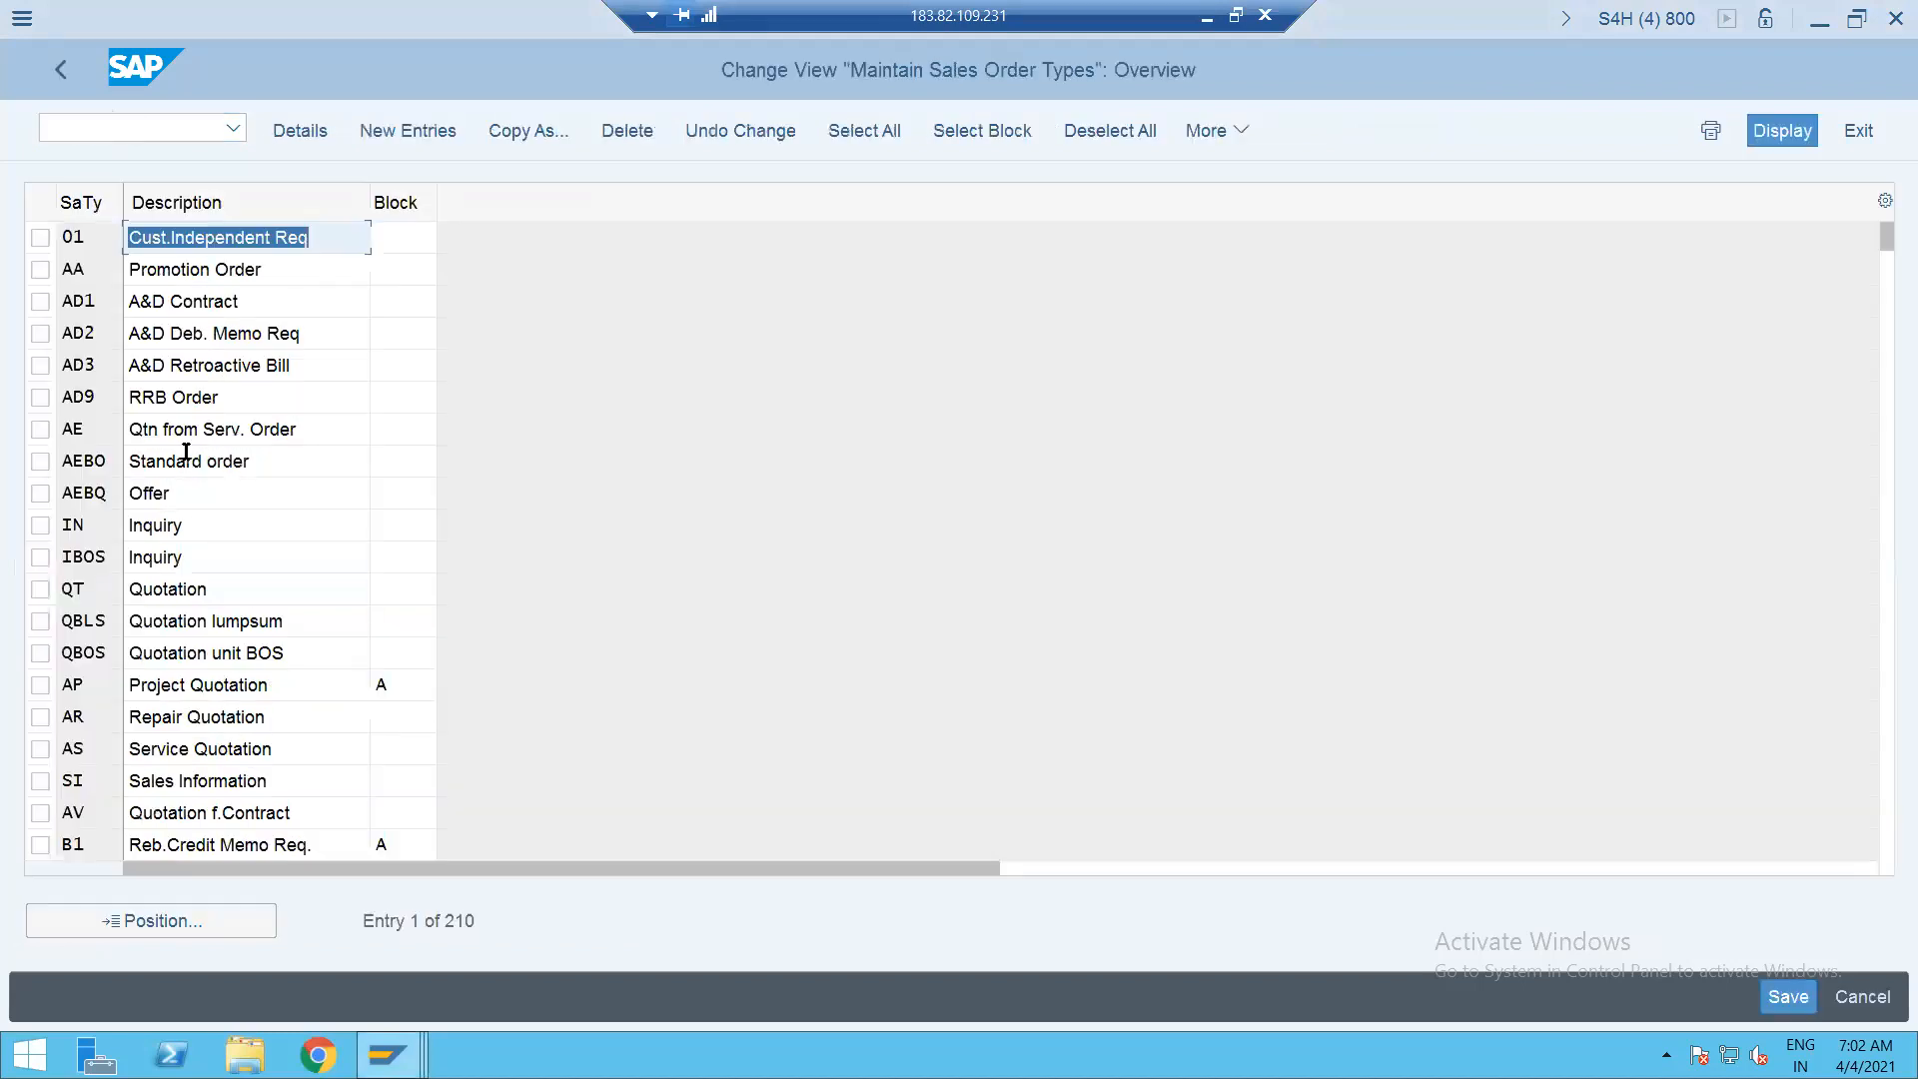
Try to locate the cash sale order type in the list by positioning to document types CS and SD2.
{"action": "left_click", "coordinate": [181, 919]}
{"action": "type", "text": "CS"}
{"action": "key", "text": "Return"}
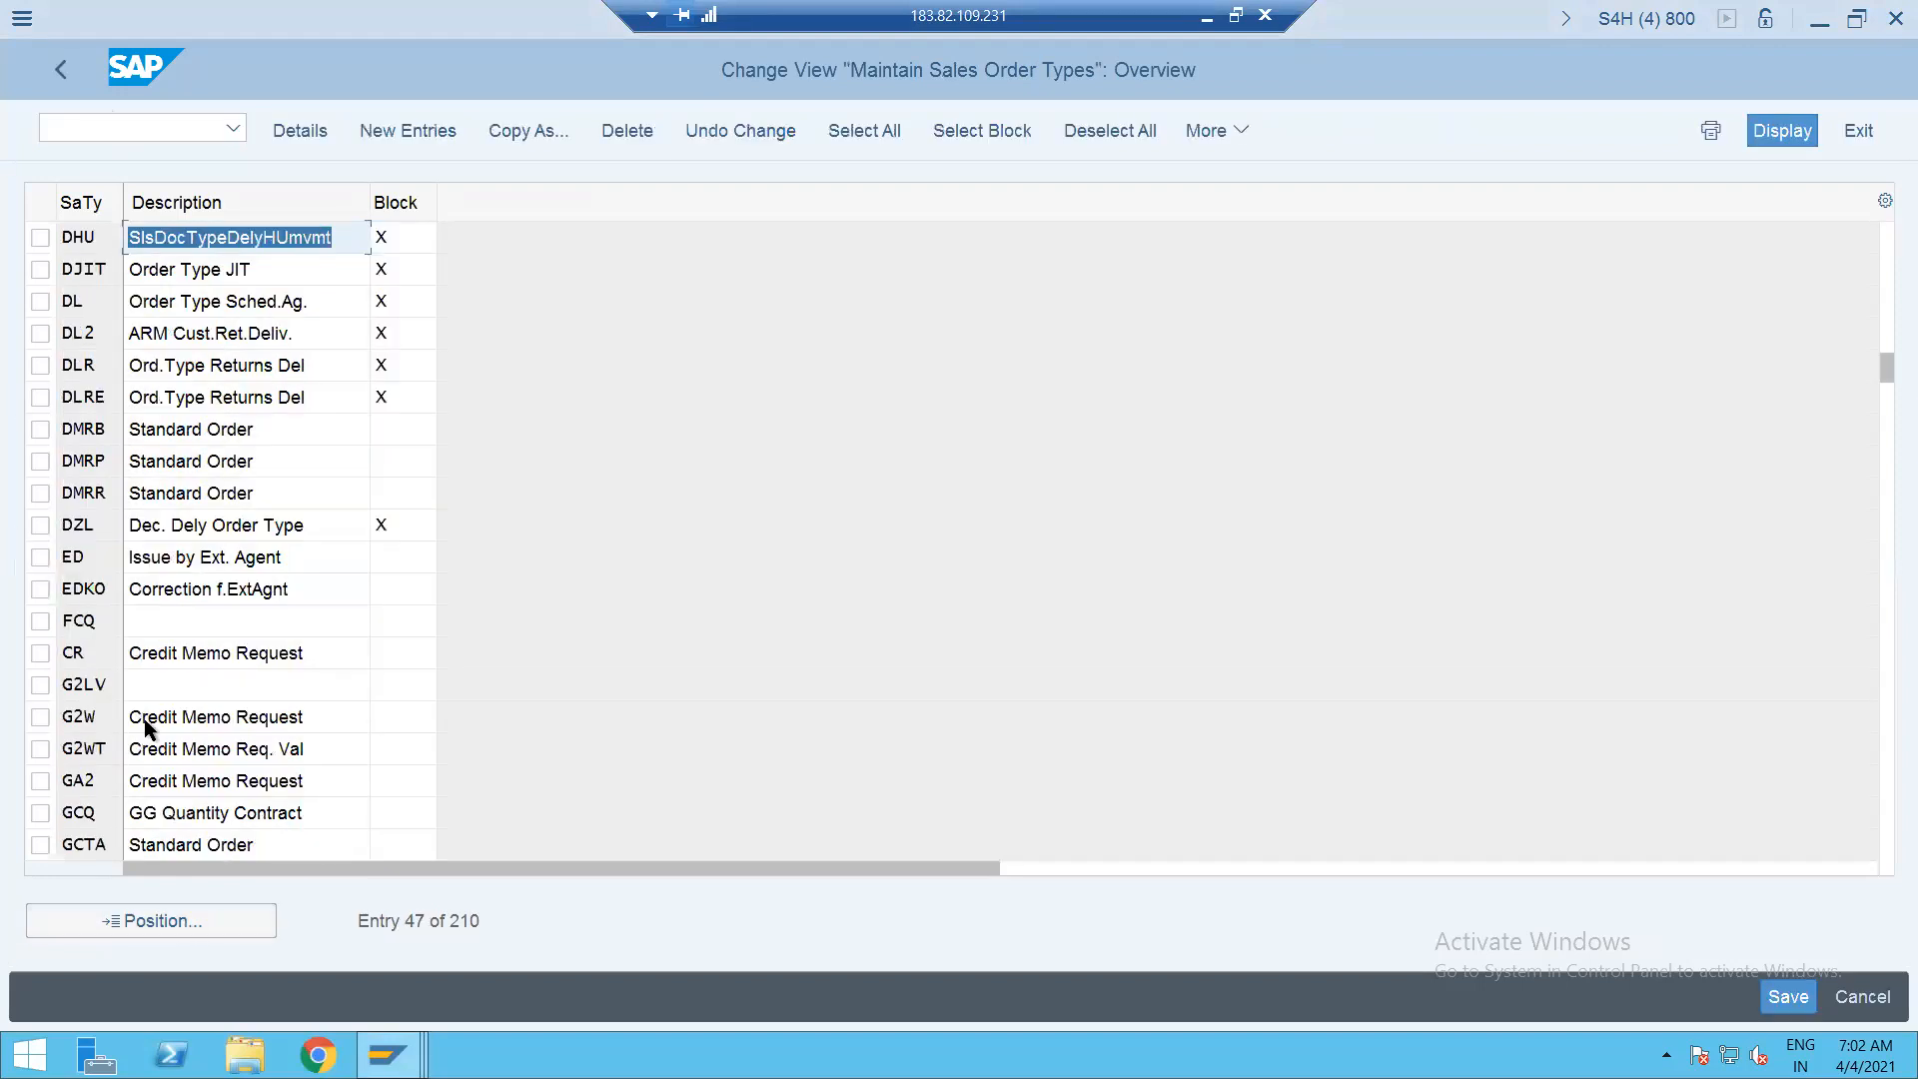
{"action": "left_click", "coordinate": [176, 907]}
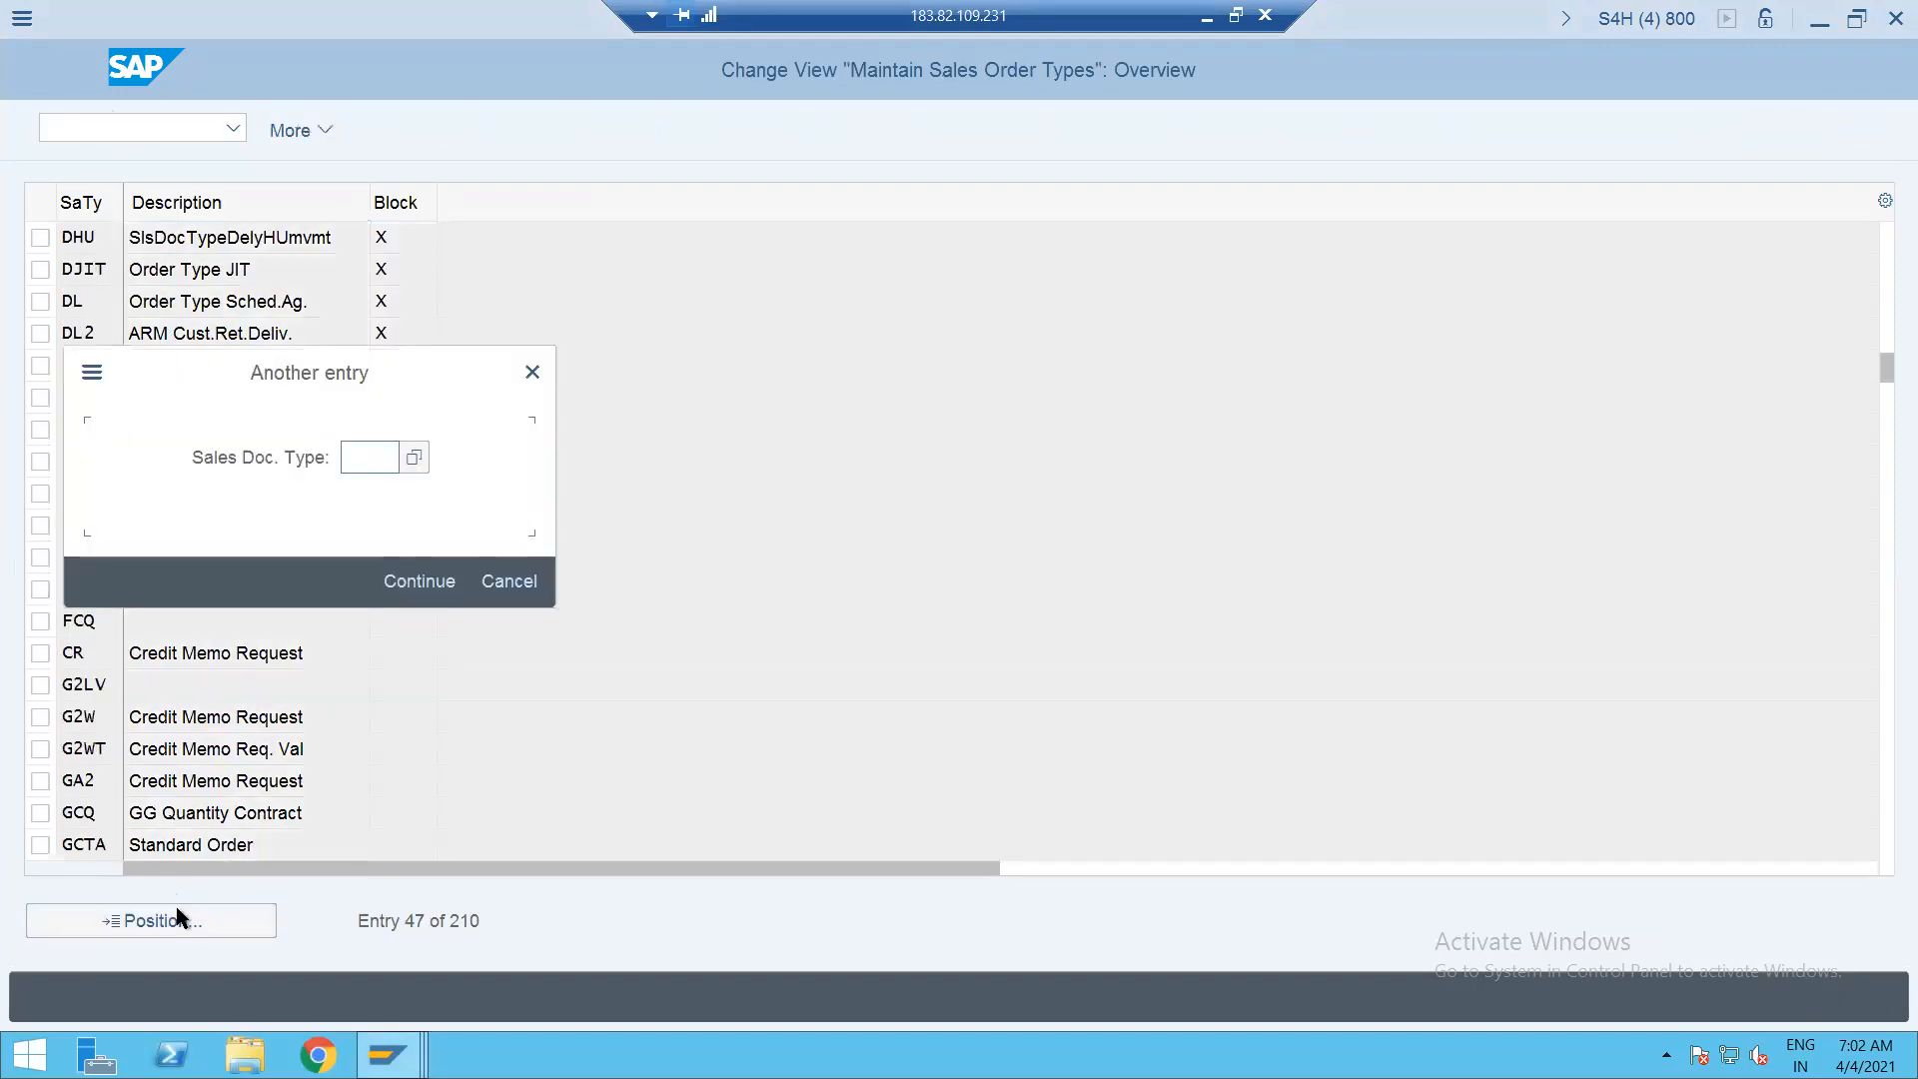
{"action": "type", "text": "C"}
{"action": "key", "text": "BackSpace"}
{"action": "type", "text": "SD2"}
{"action": "key", "text": "Return"}
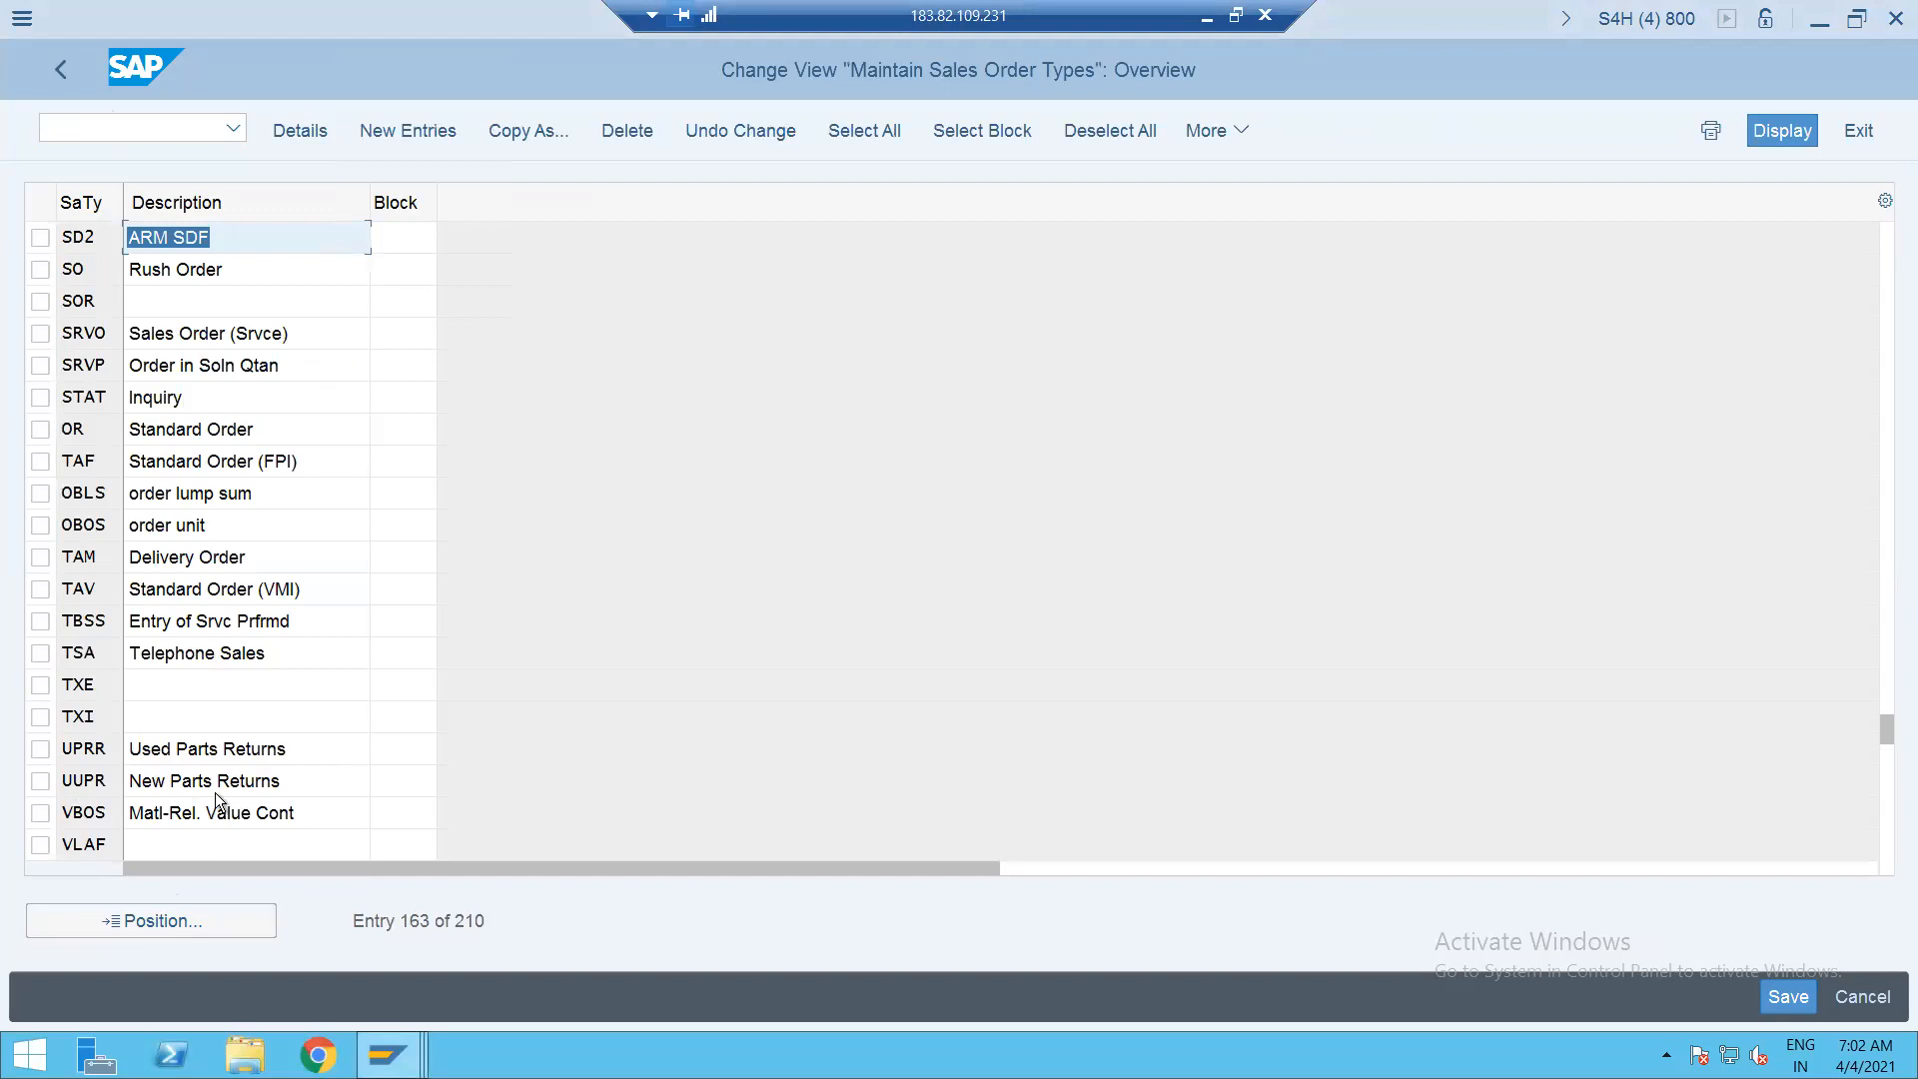
{"action": "left_click", "coordinate": [169, 924]}
{"action": "type", "text": "CS"}
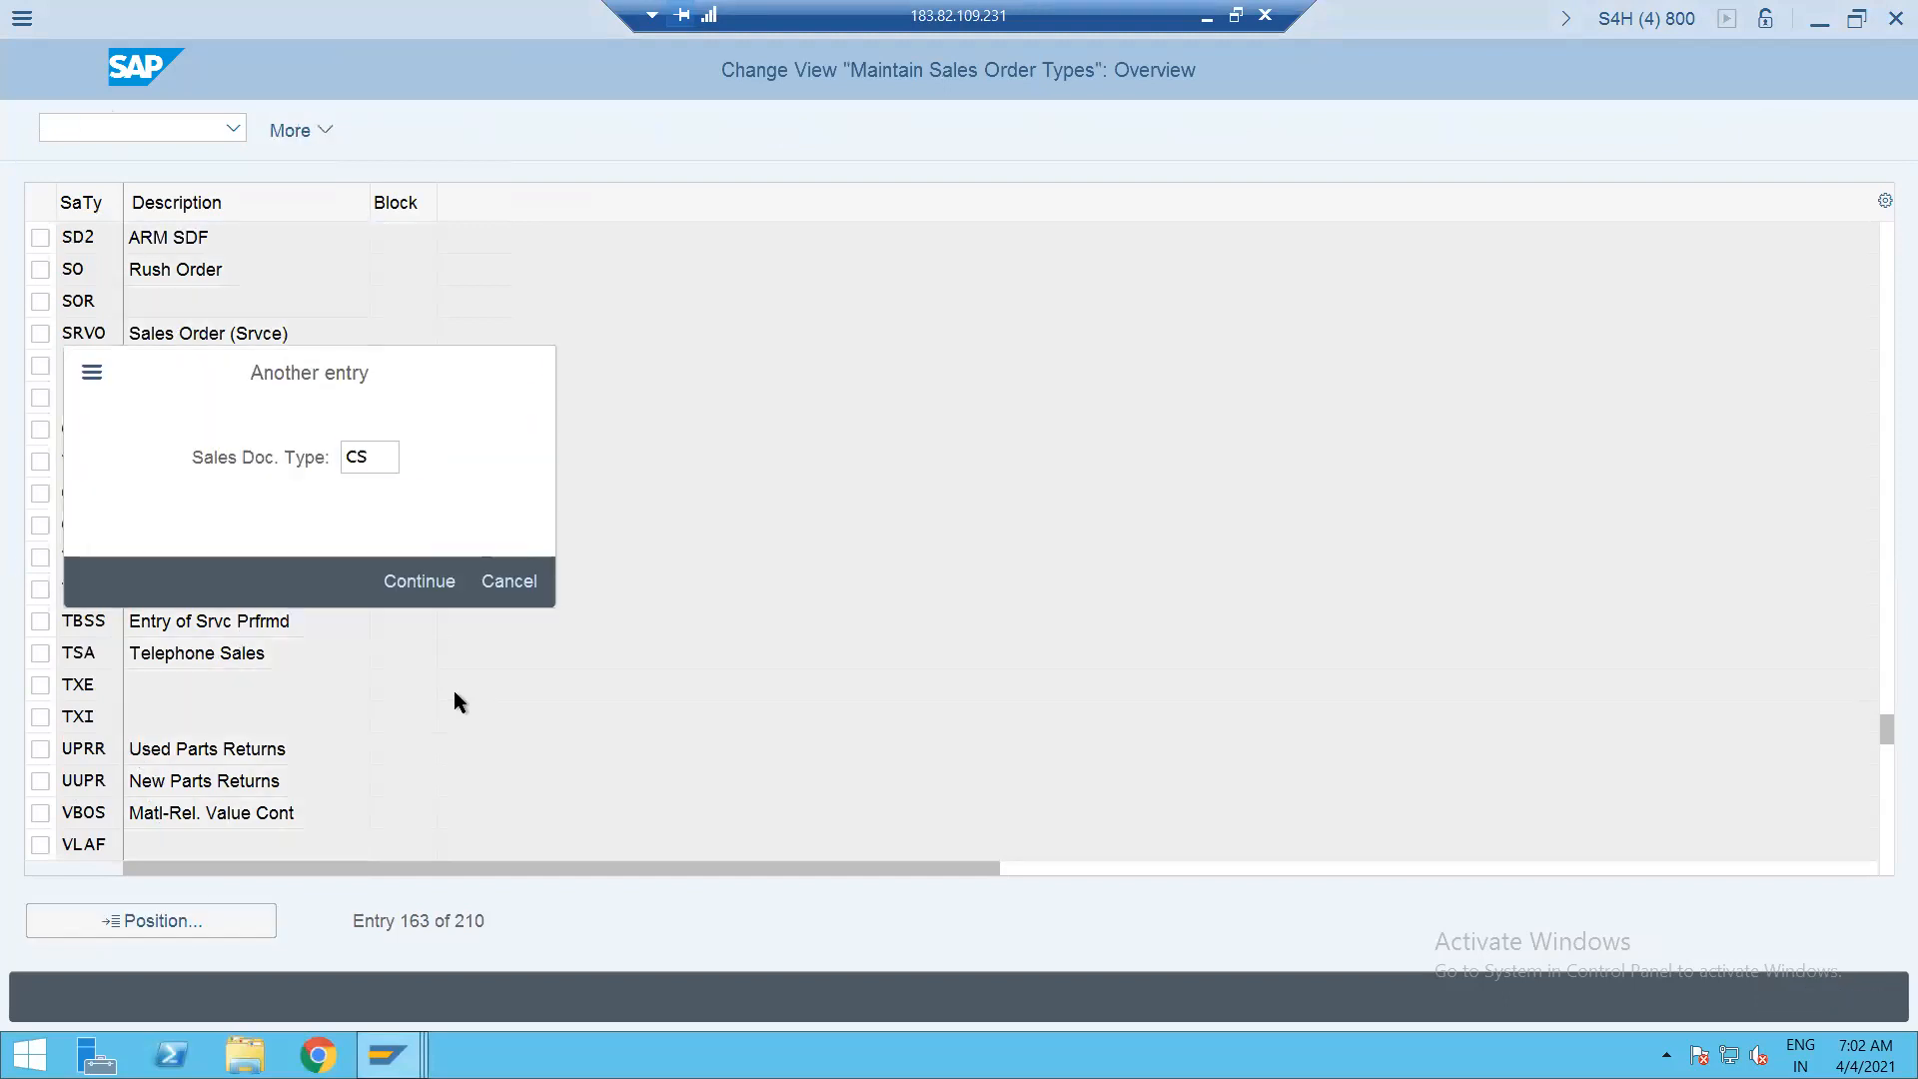
{"action": "key", "text": "Return"}
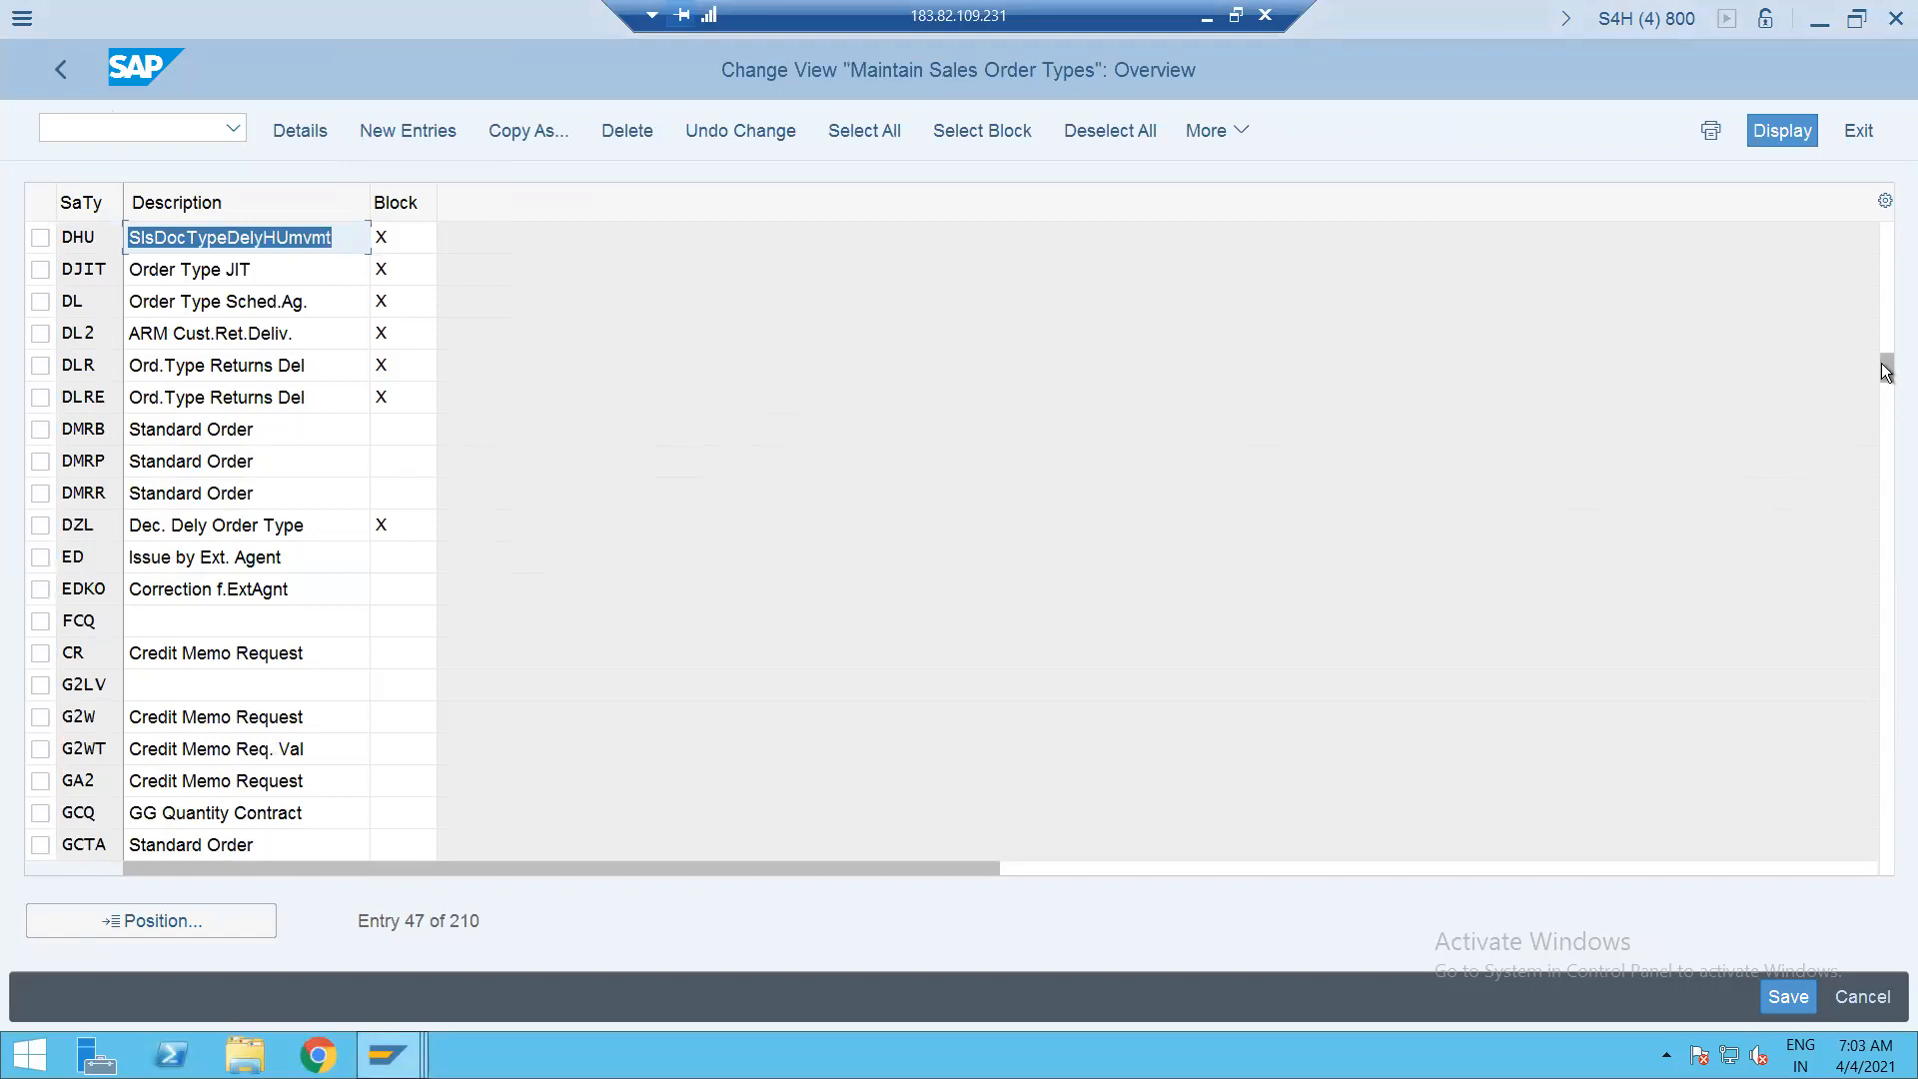
Position the list to sales document type BV and open the details of Cash Sale.
{"action": "left_click", "coordinate": [149, 920]}
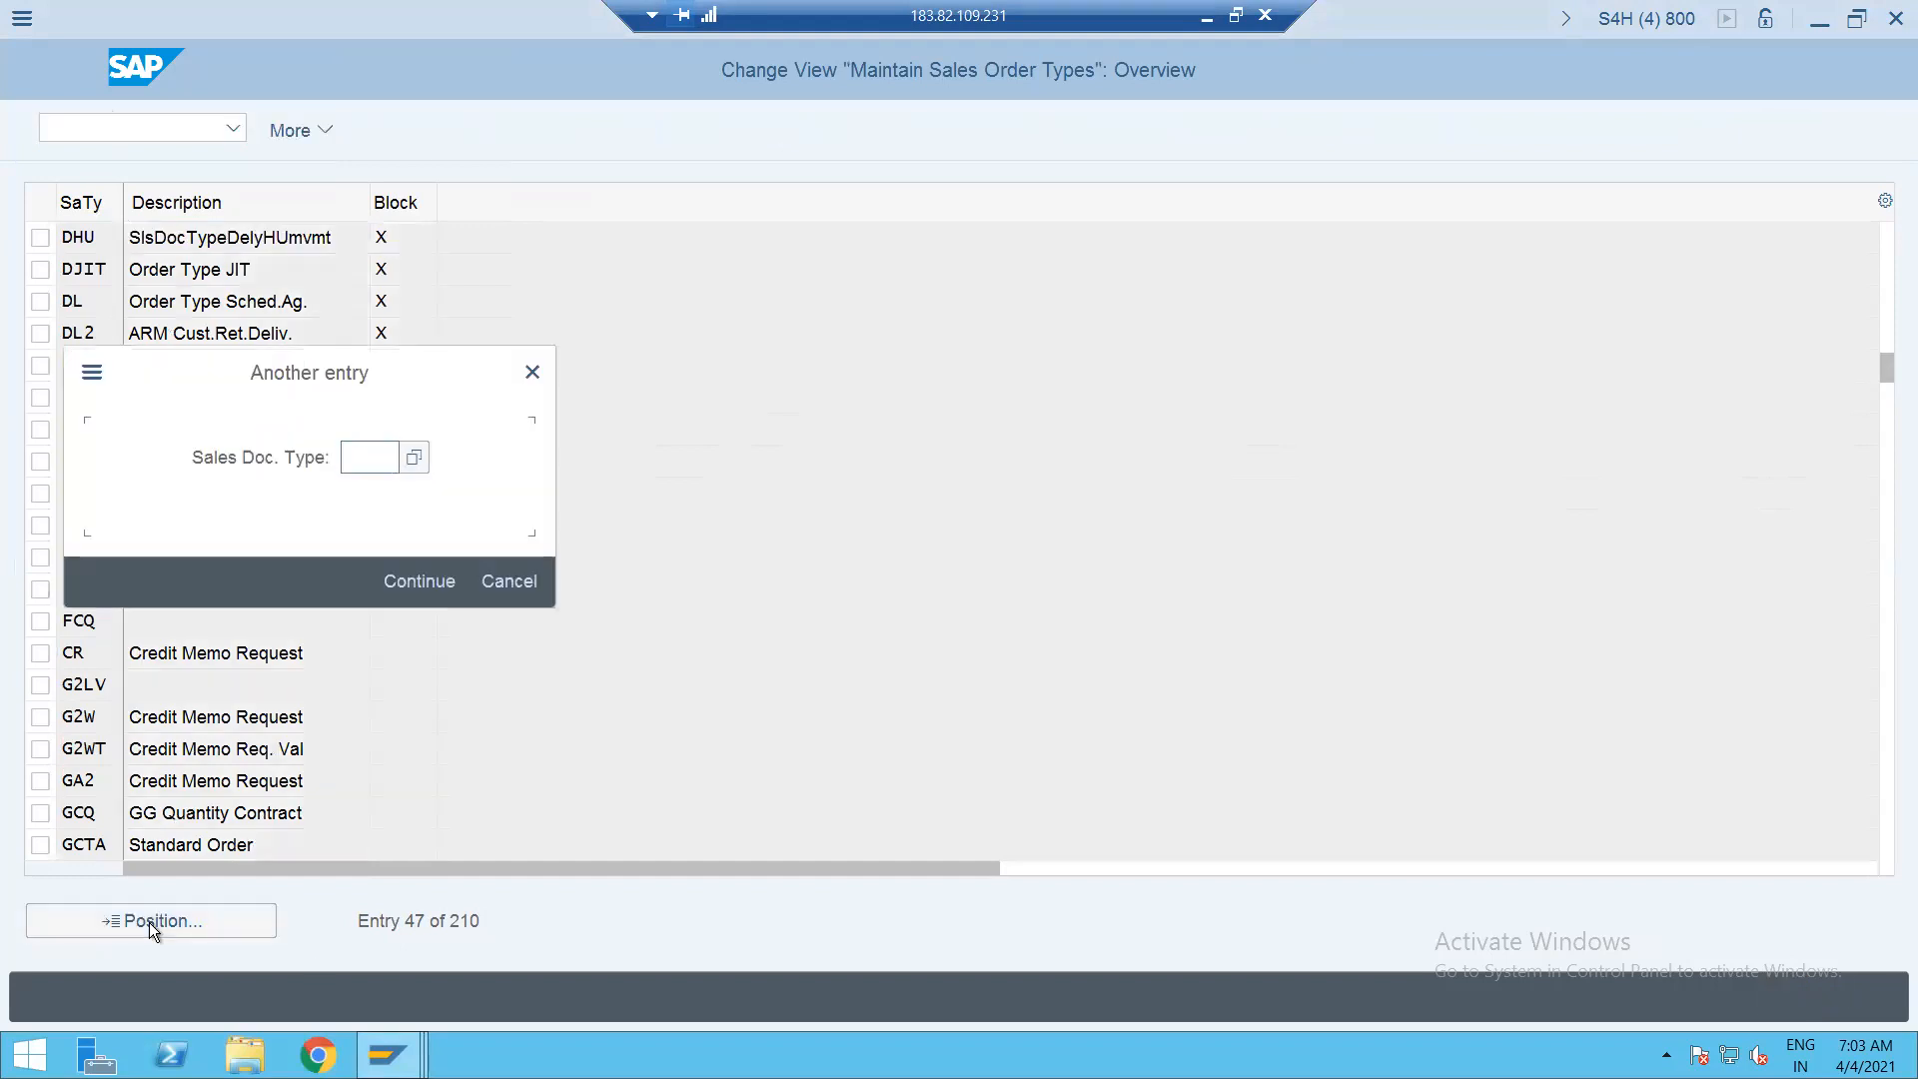
{"action": "type", "text": "BV"}
{"action": "key", "text": "Return"}
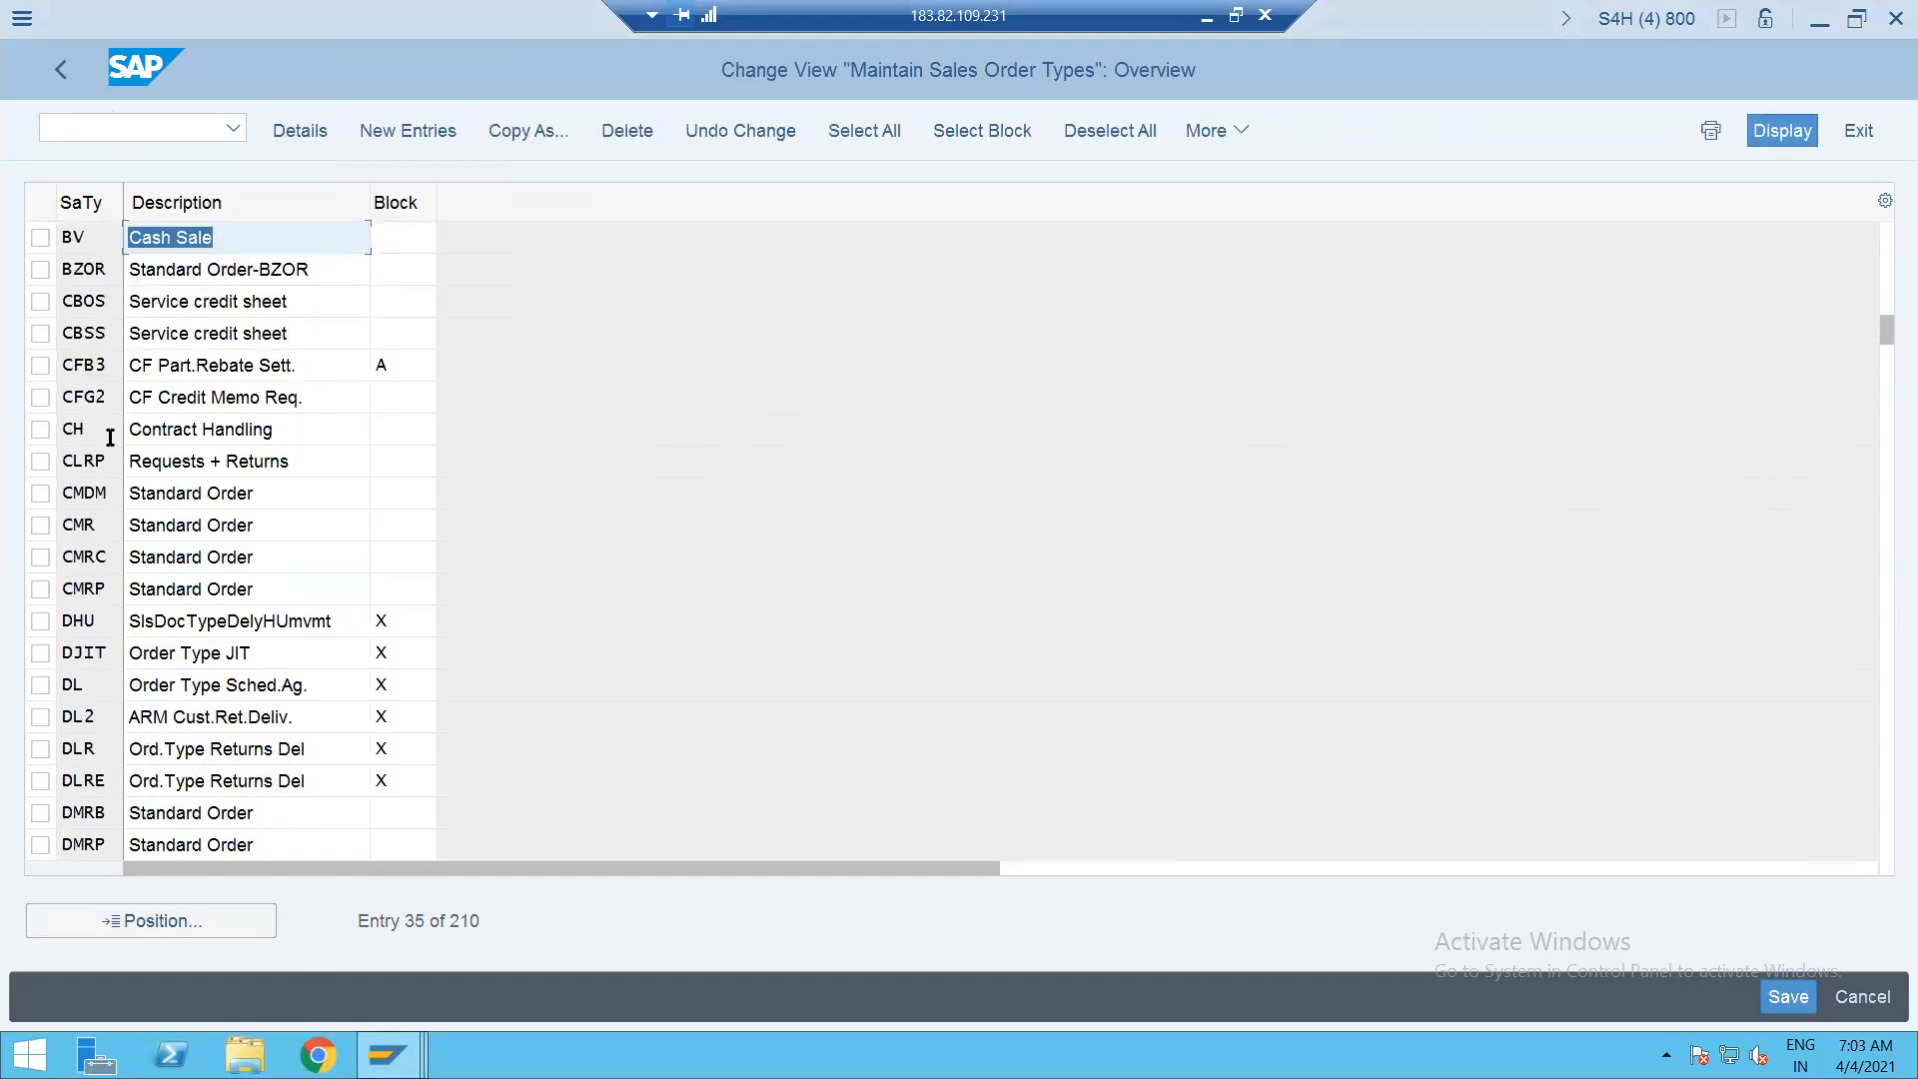
{"action": "double_click", "coordinate": [67, 236]}
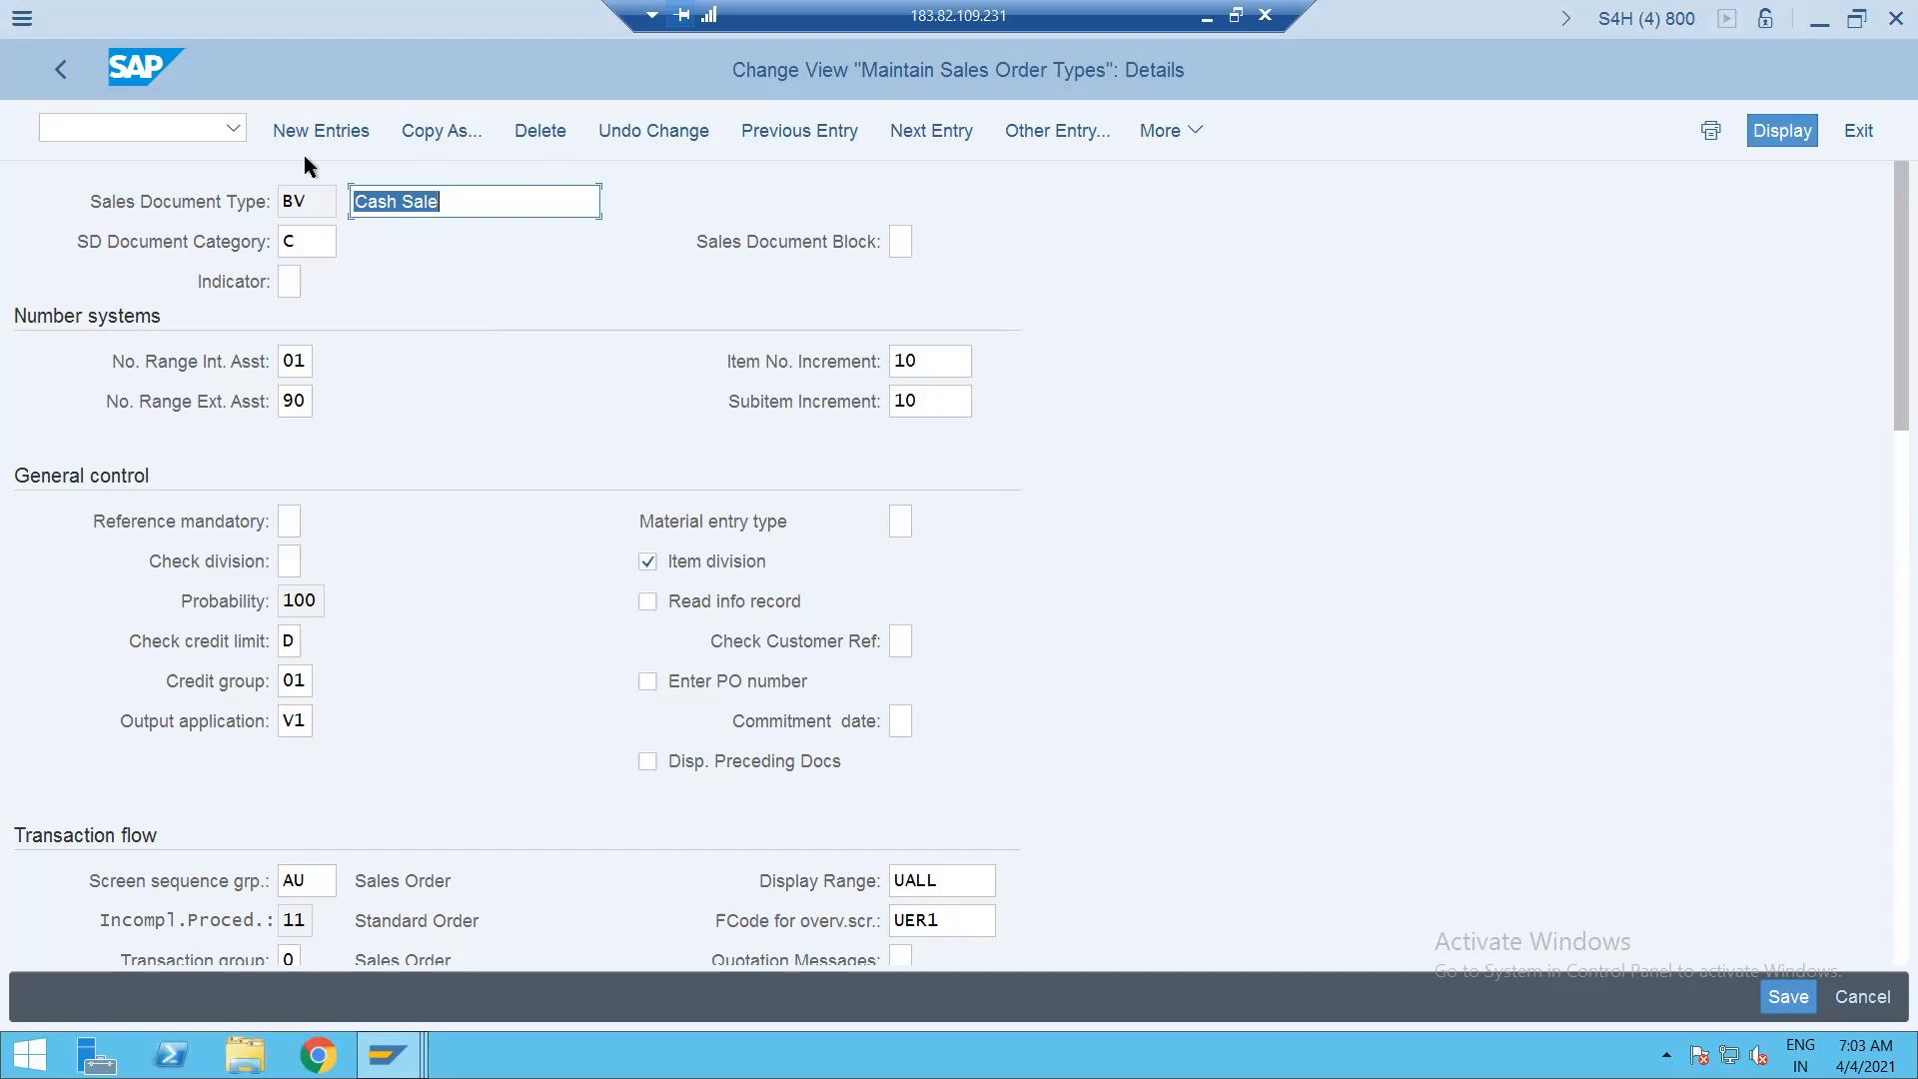
Open transaction VOV8 in an additional session with /OVOV8 and agree to display the locked data.
{"action": "left_click", "coordinate": [148, 130]}
{"action": "type", "text": "/OVOV8"}
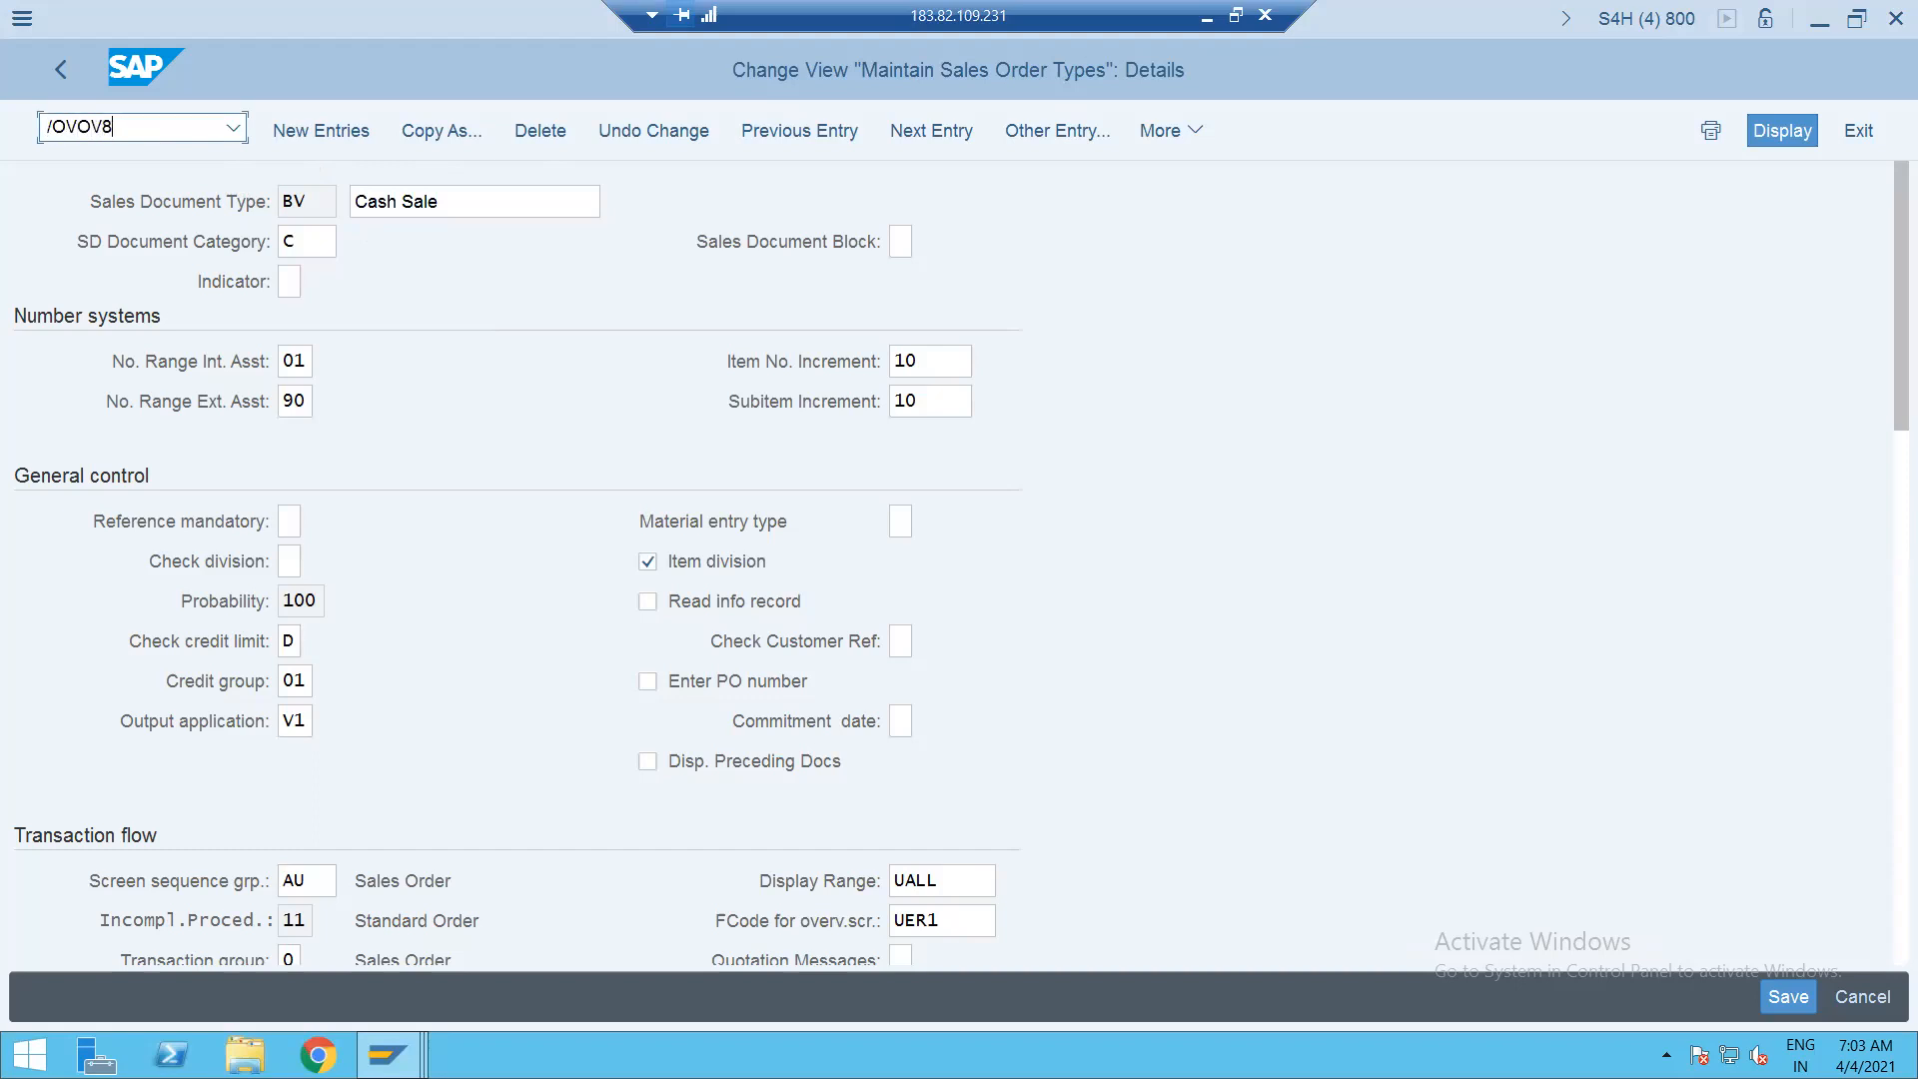
{"action": "key", "text": "Return"}
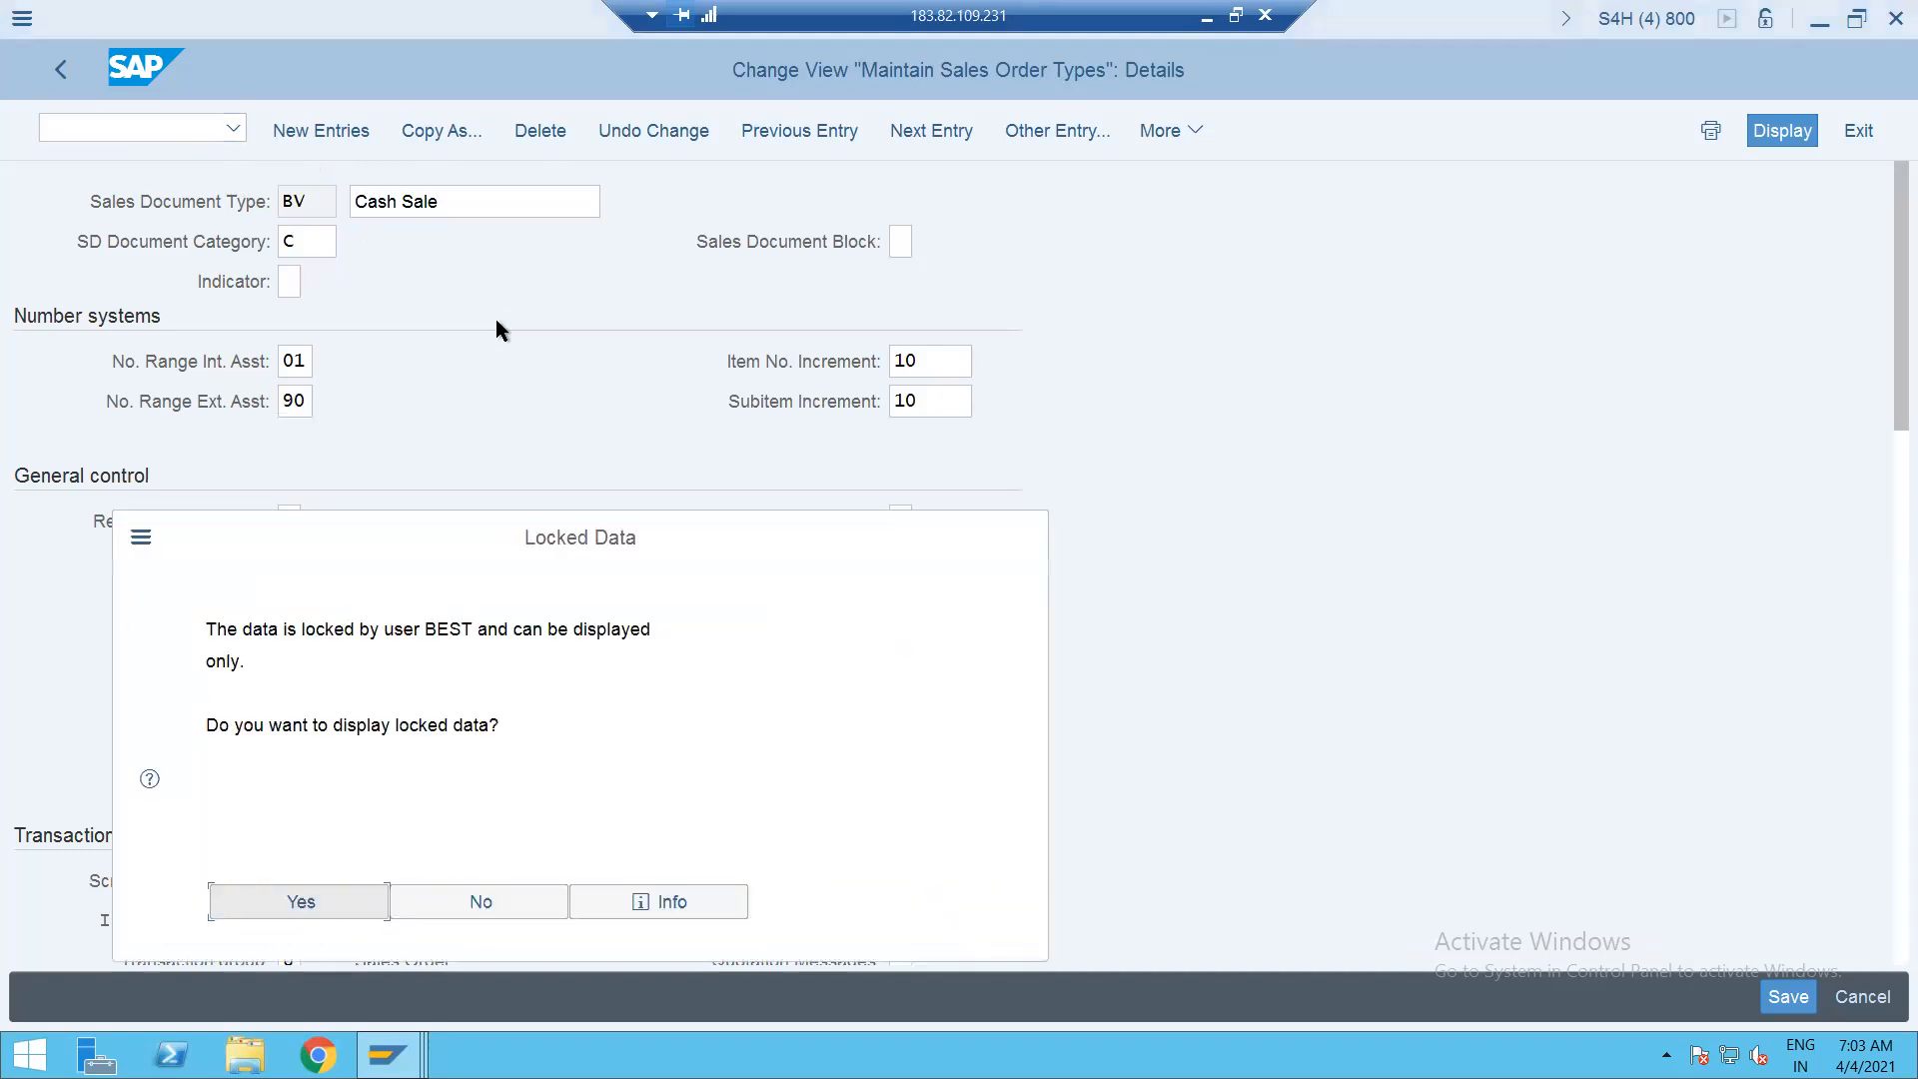
{"action": "left_click", "coordinate": [288, 914]}
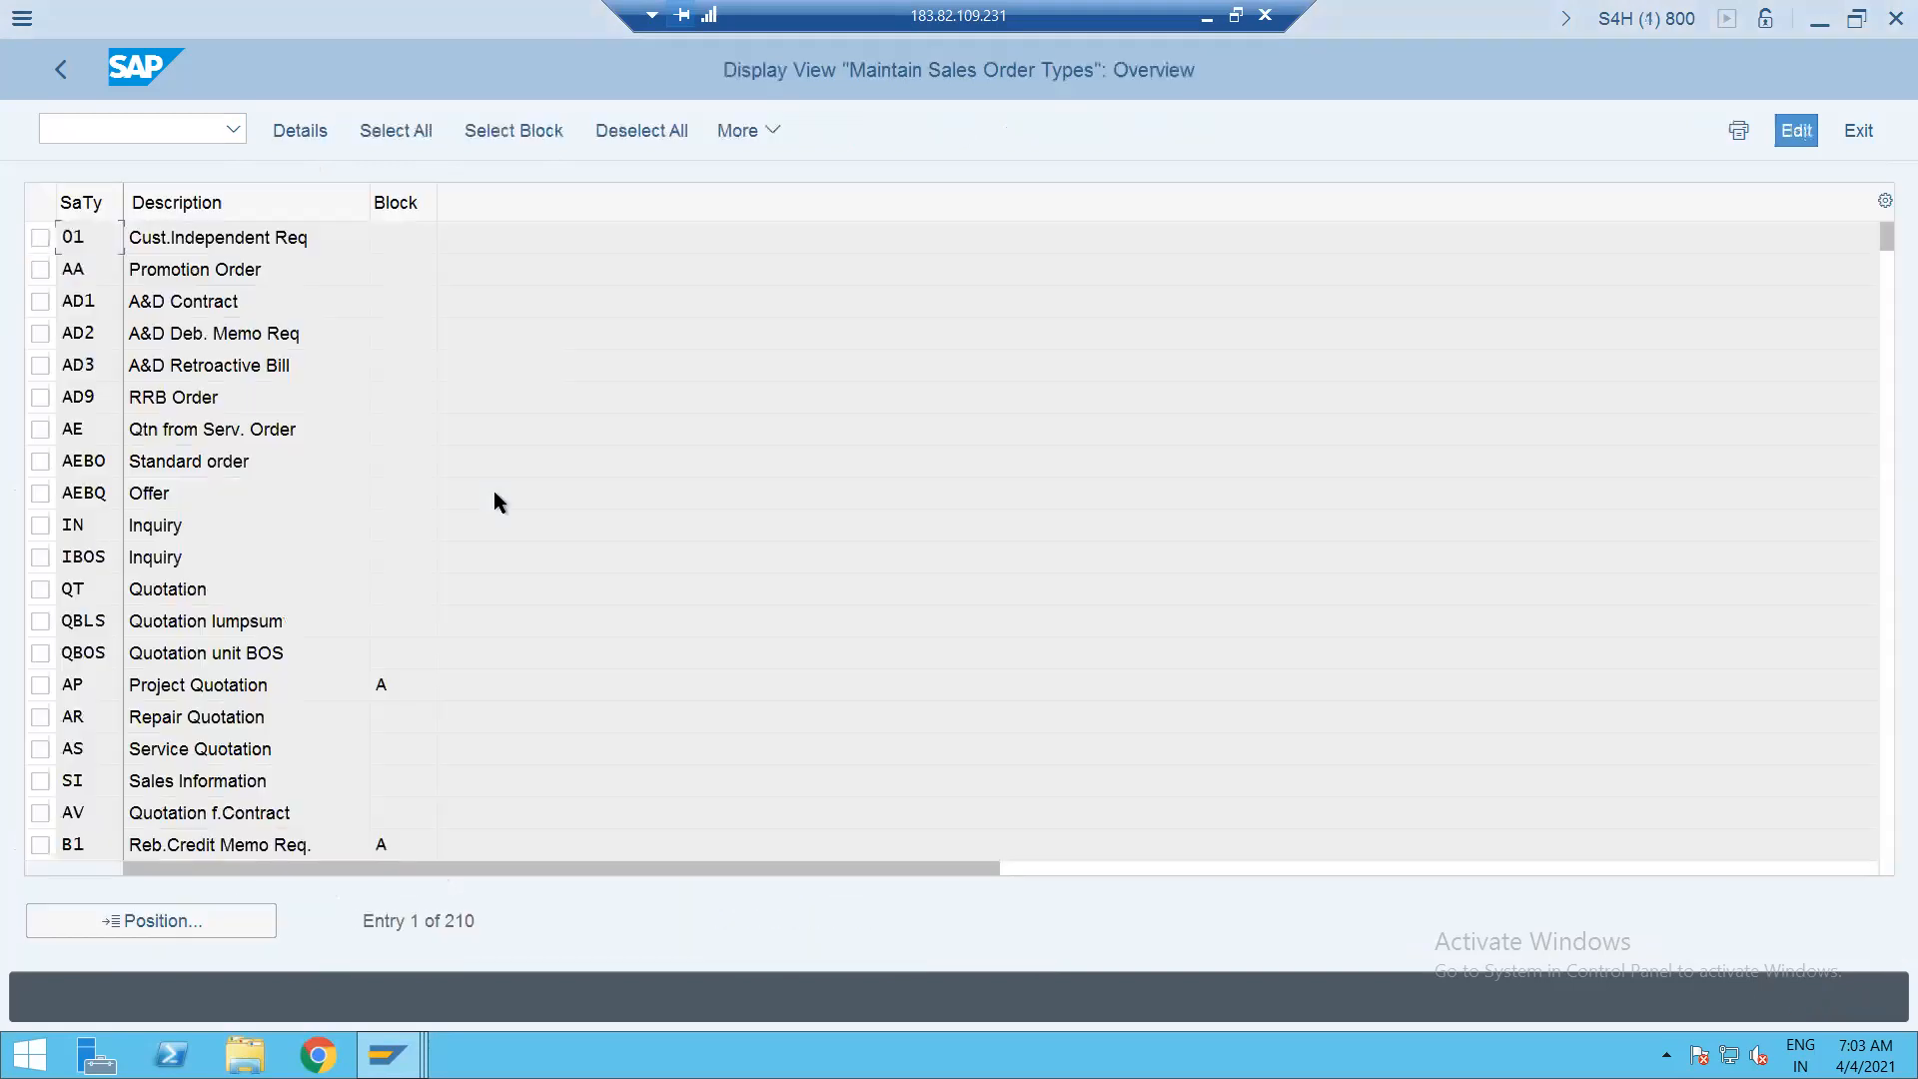
Position the display list to sales document type OR and open the details of Standard Order.
{"action": "left_click", "coordinate": [223, 927]}
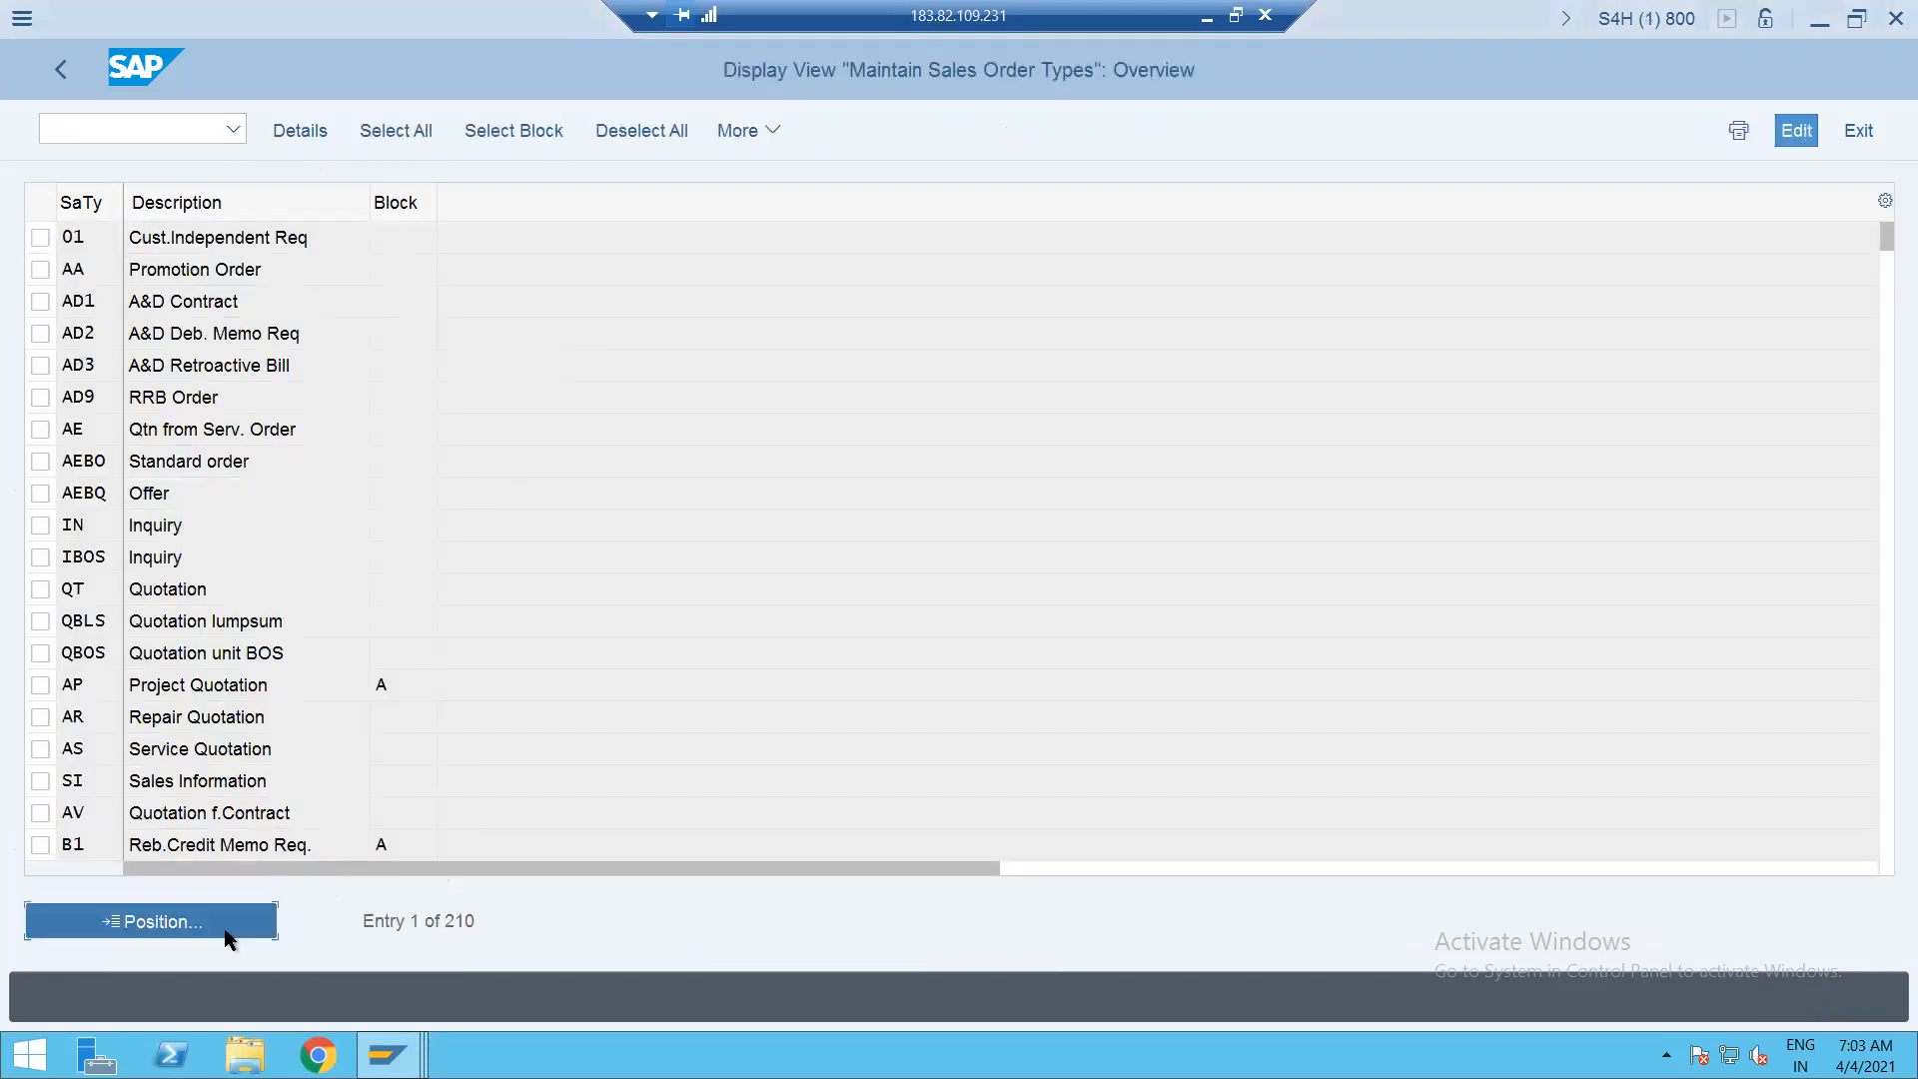
{"action": "type", "text": "0R"}
{"action": "key", "text": "Return"}
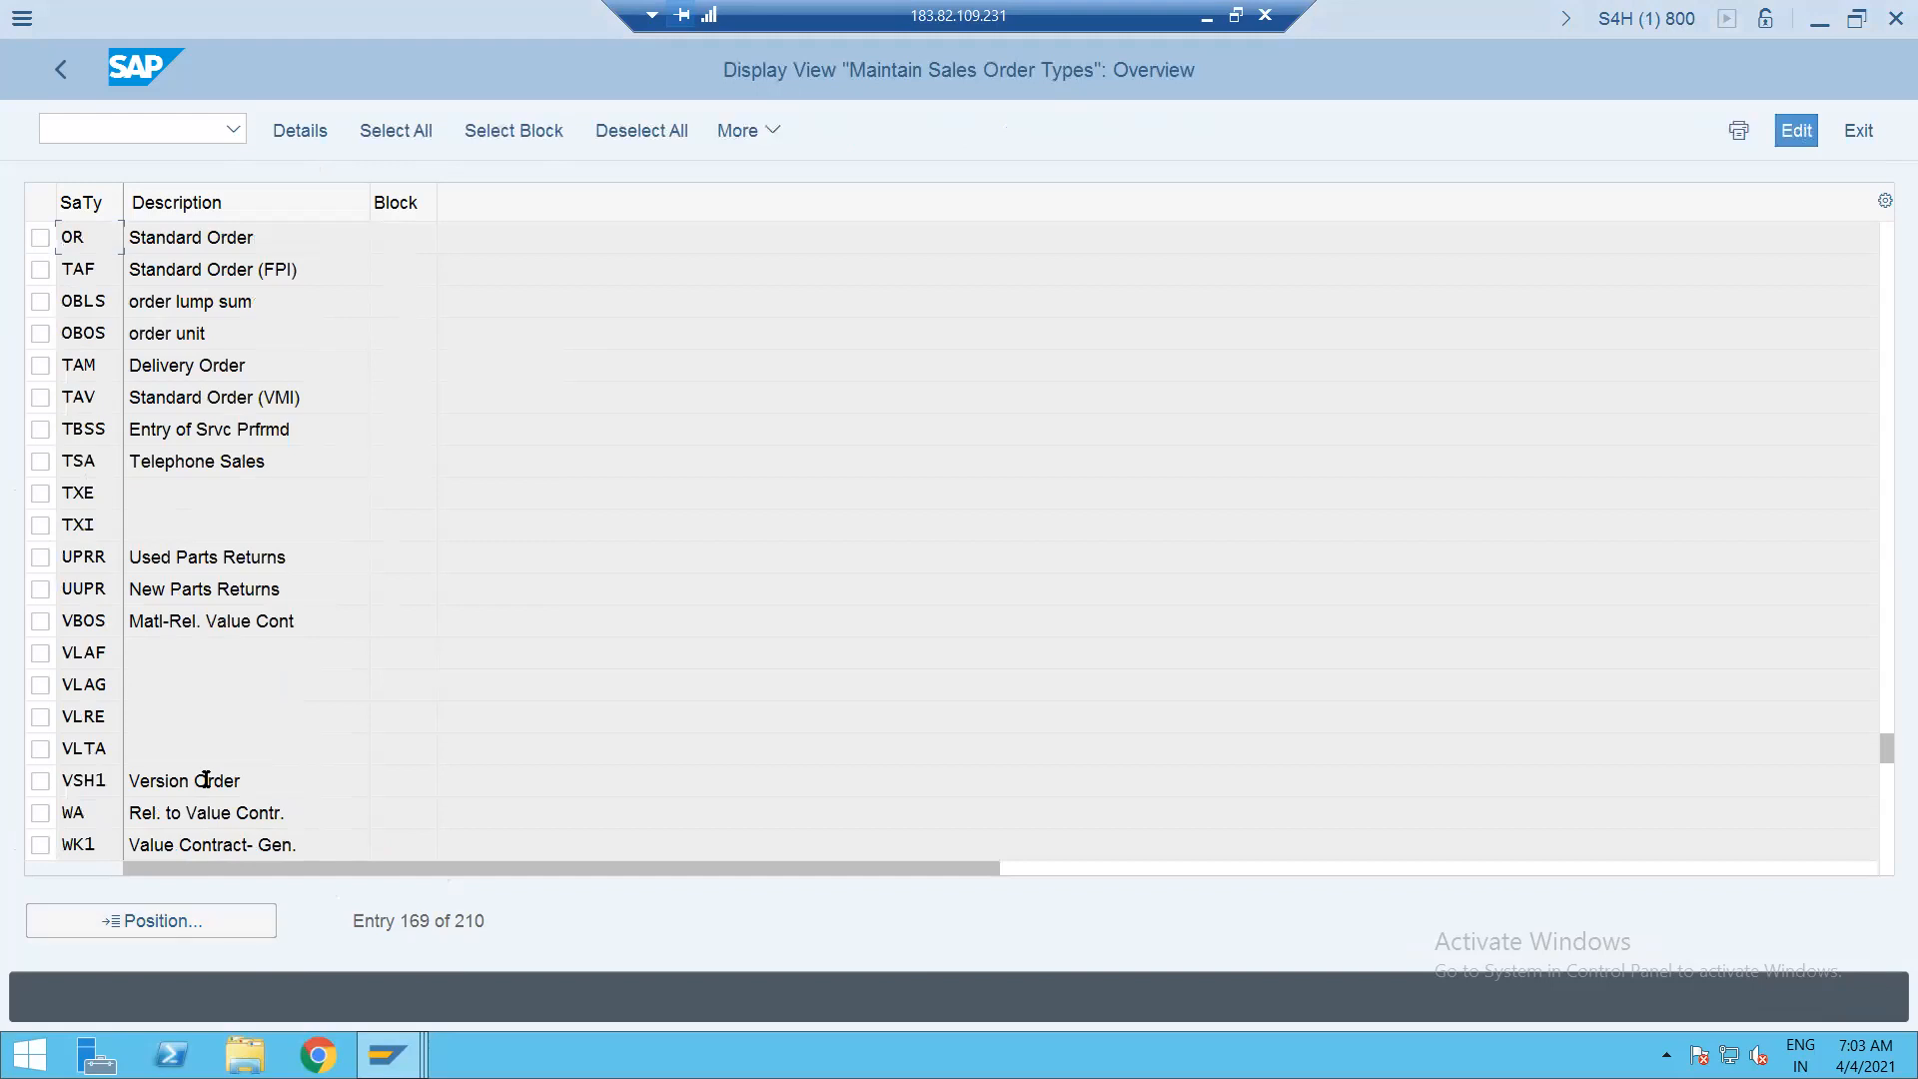
{"action": "double_click", "coordinate": [194, 241]}
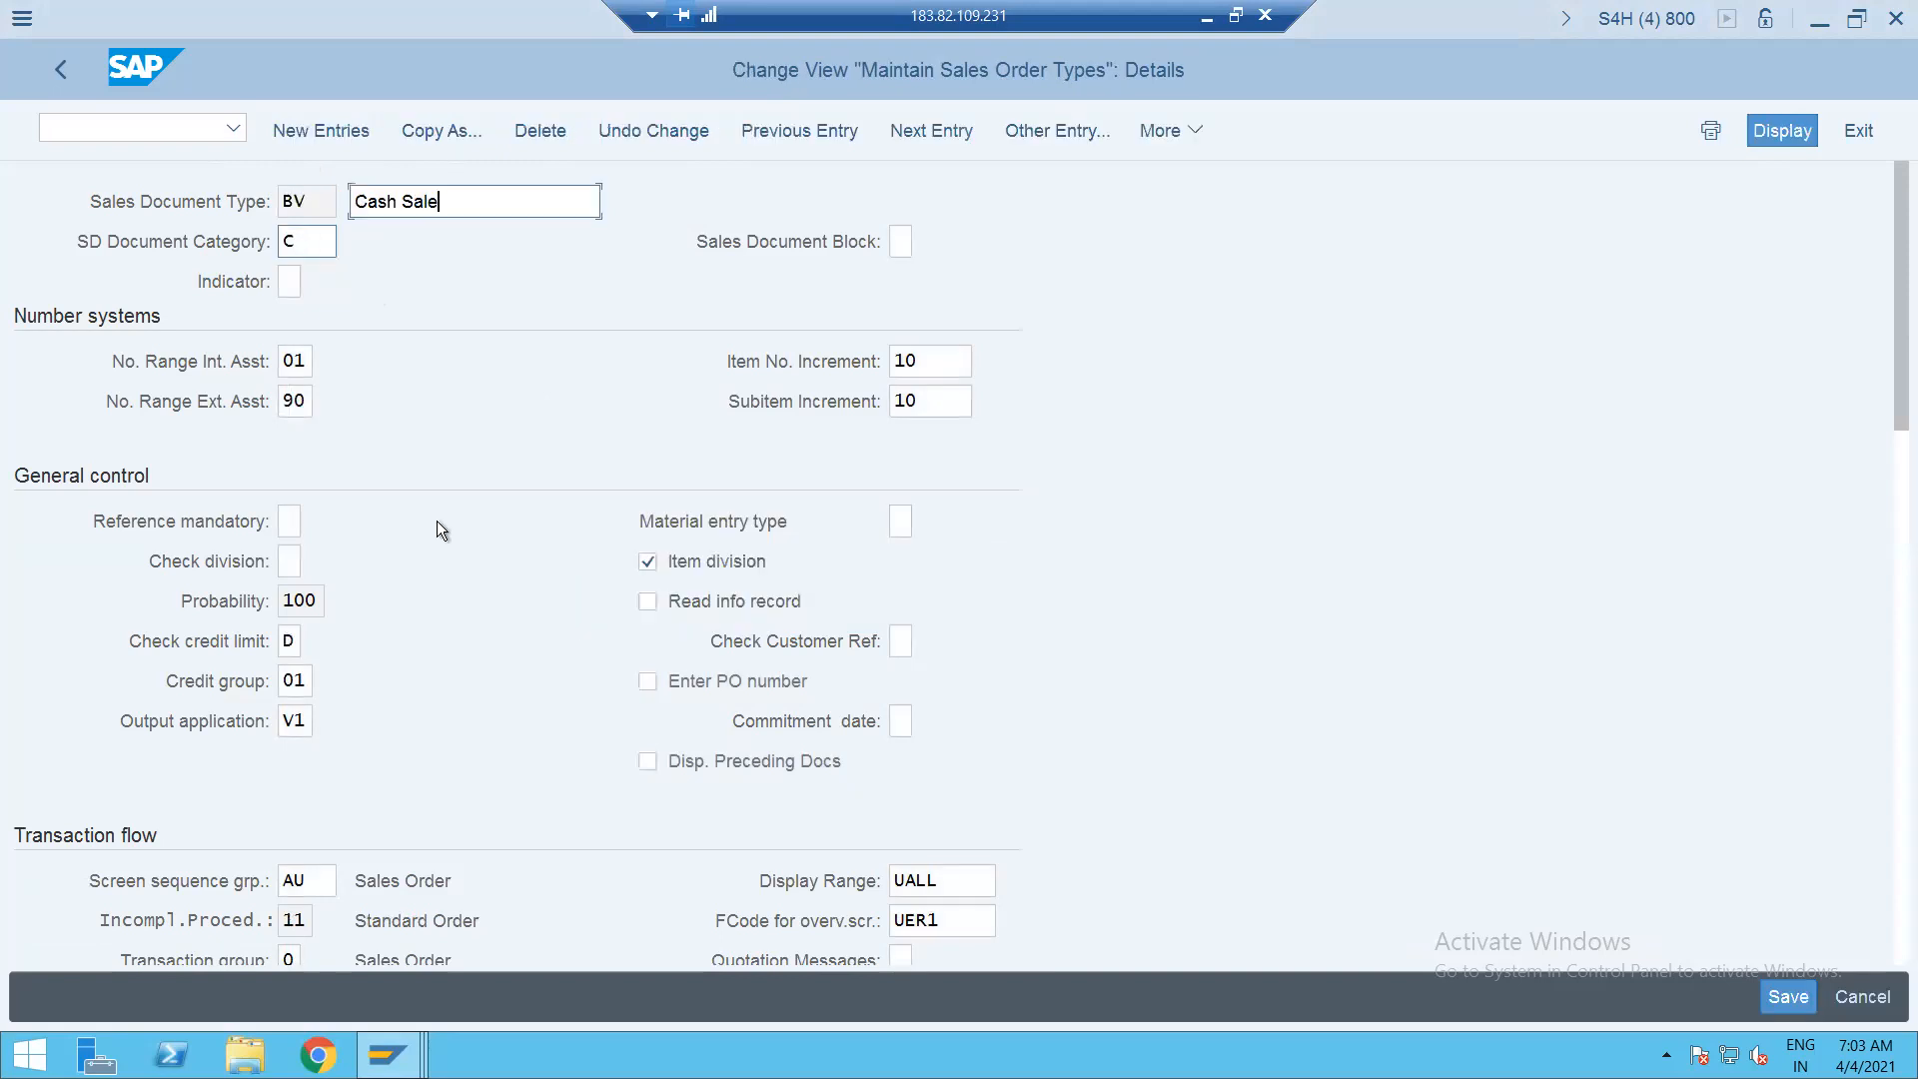
Return to the Cash Sale details, list the immediate delivery options in the shipping section and pick X.
{"action": "left_click_drag", "start_coordinate": [1888, 351], "coordinate": [1889, 676]}
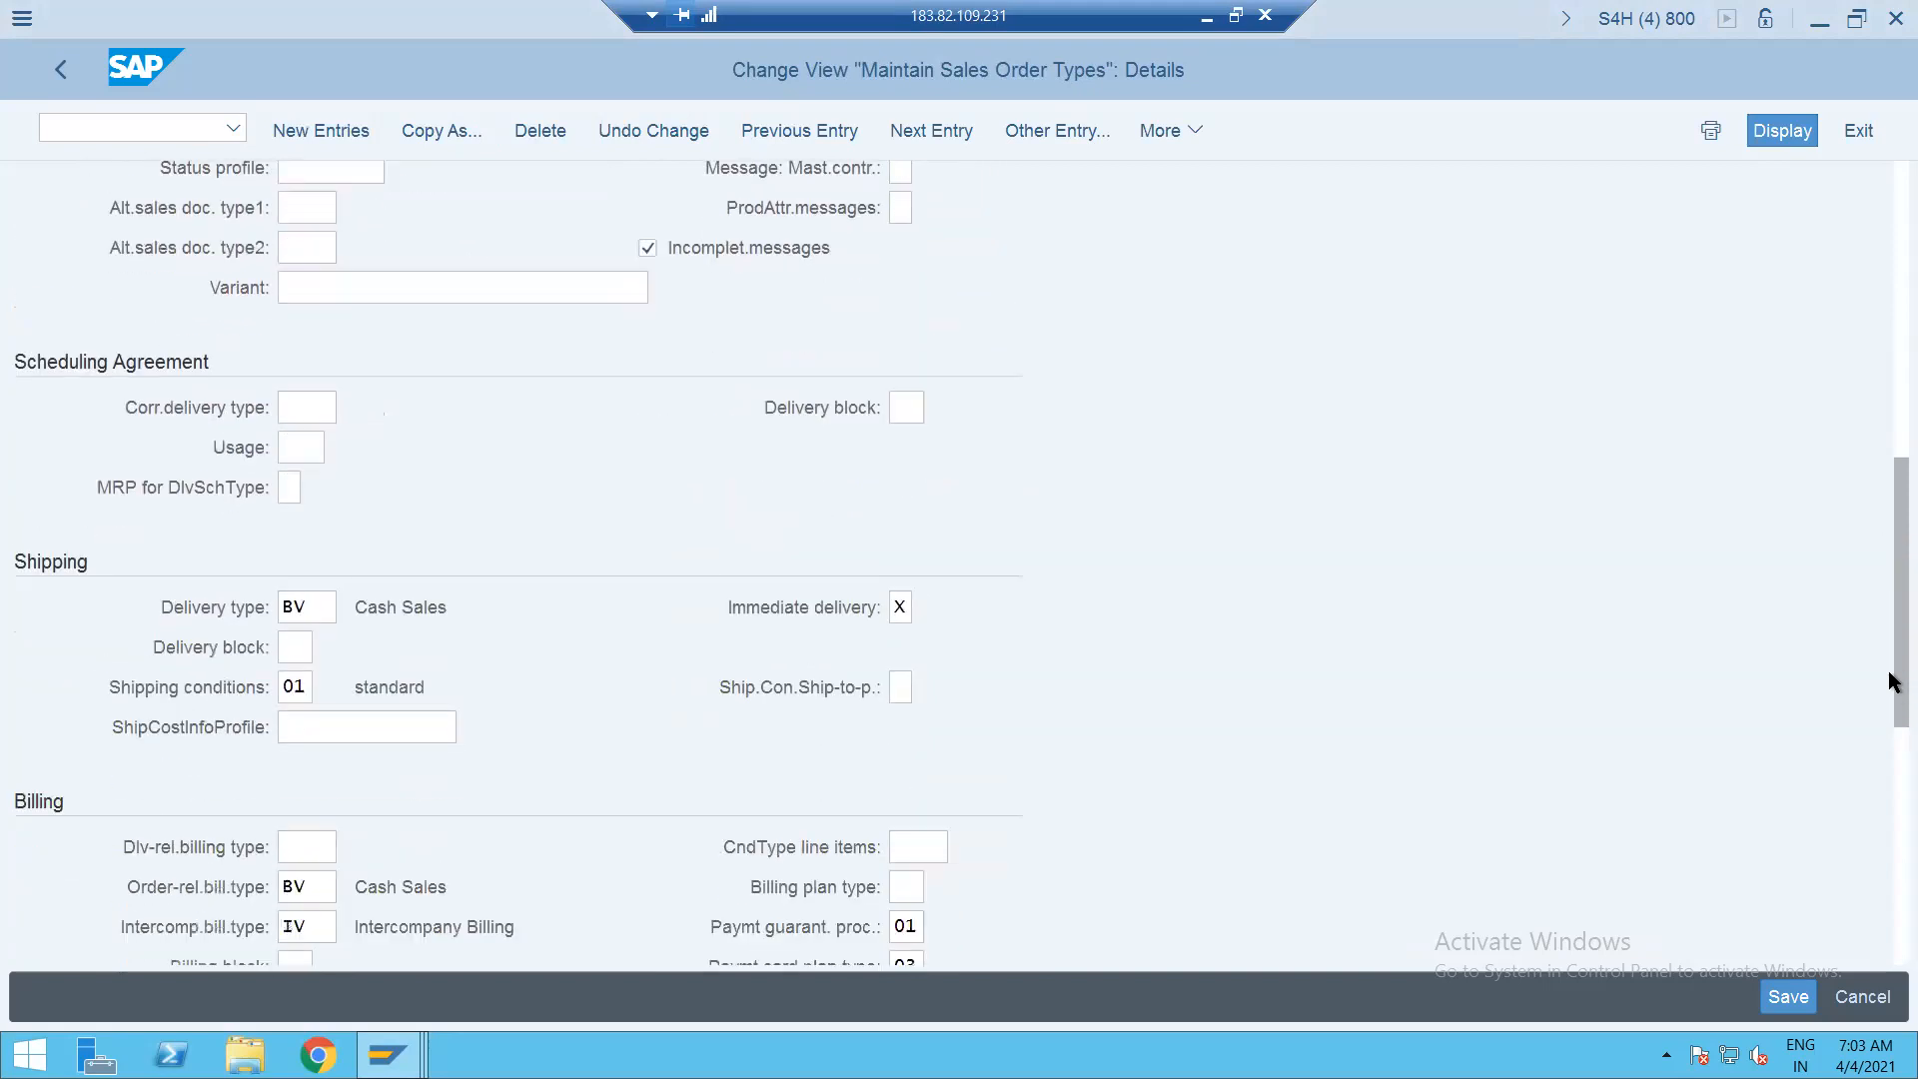
{"action": "left_click", "coordinate": [334, 510]}
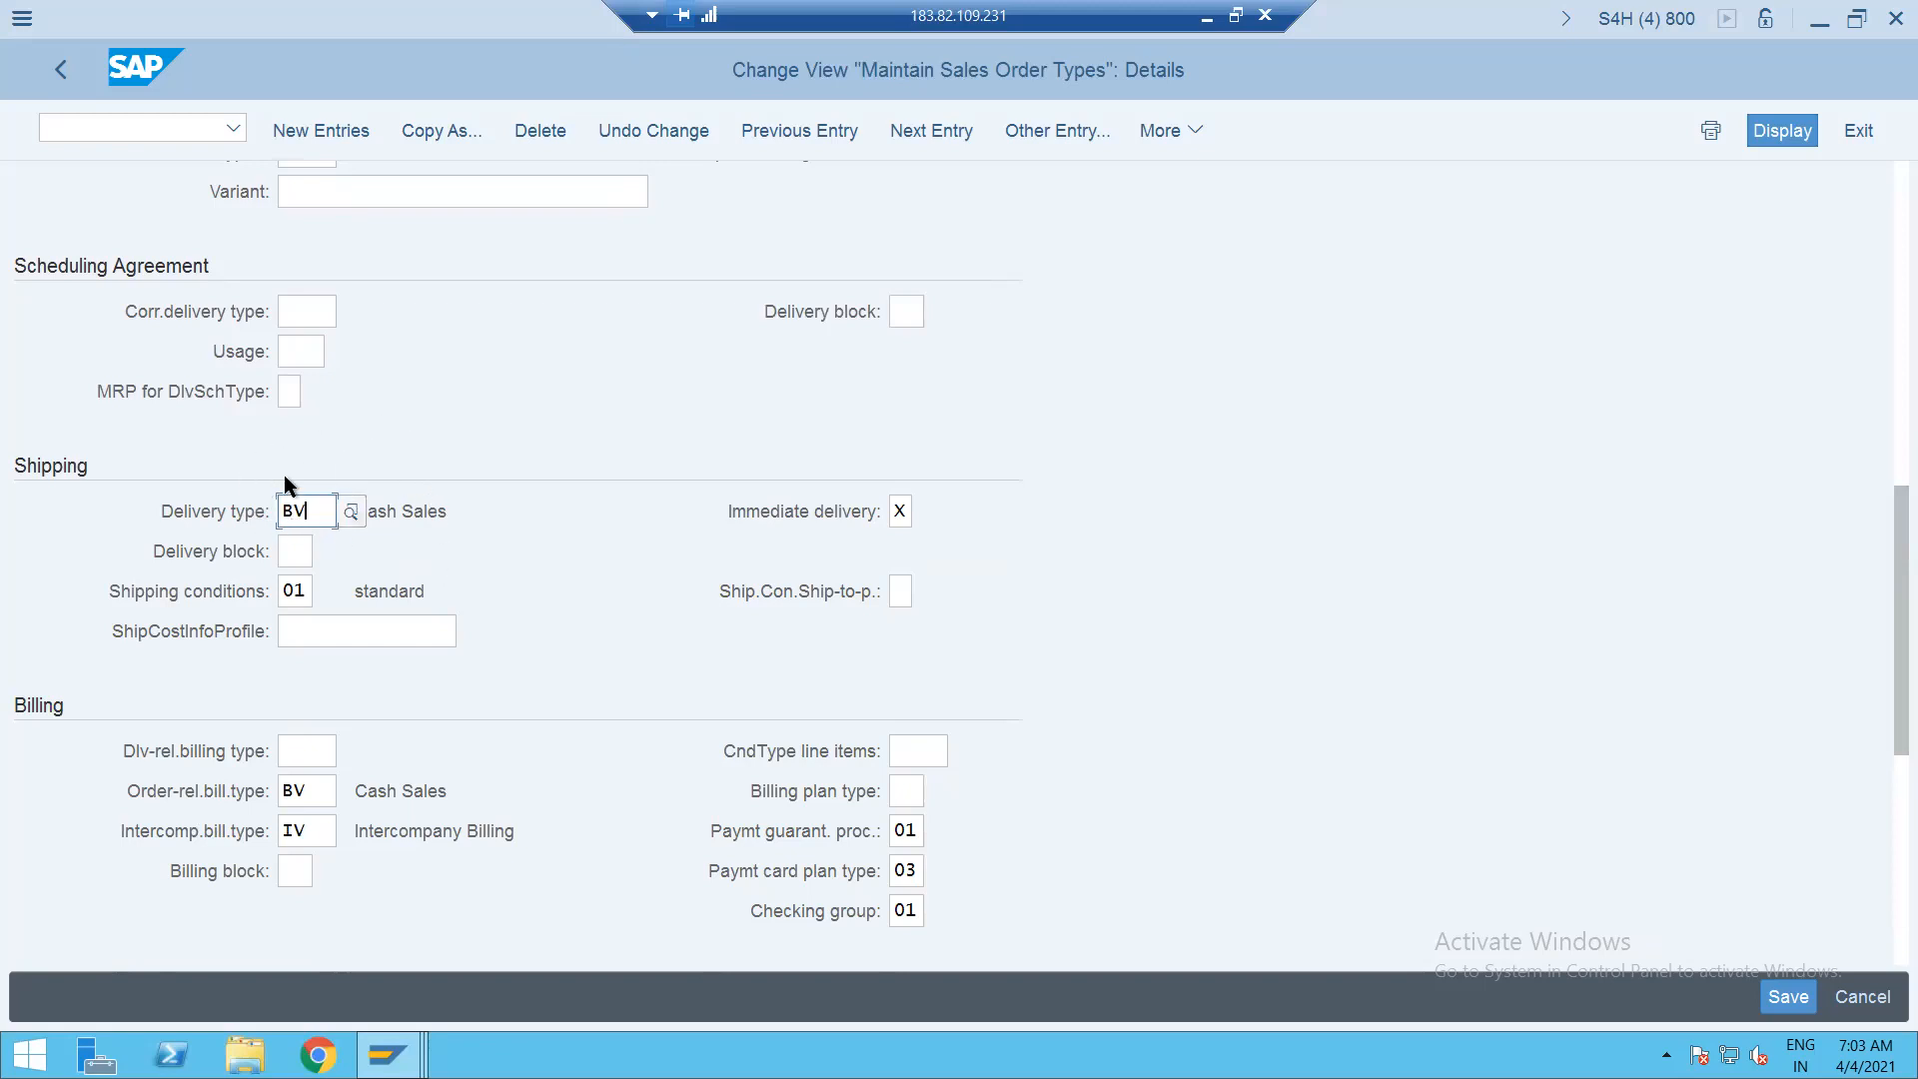
{"action": "left_click", "coordinate": [898, 513]}
{"action": "left_click", "coordinate": [930, 511]}
{"action": "scroll", "coordinate": [487, 396], "scroll_direction": "up", "scroll_amount": 8}
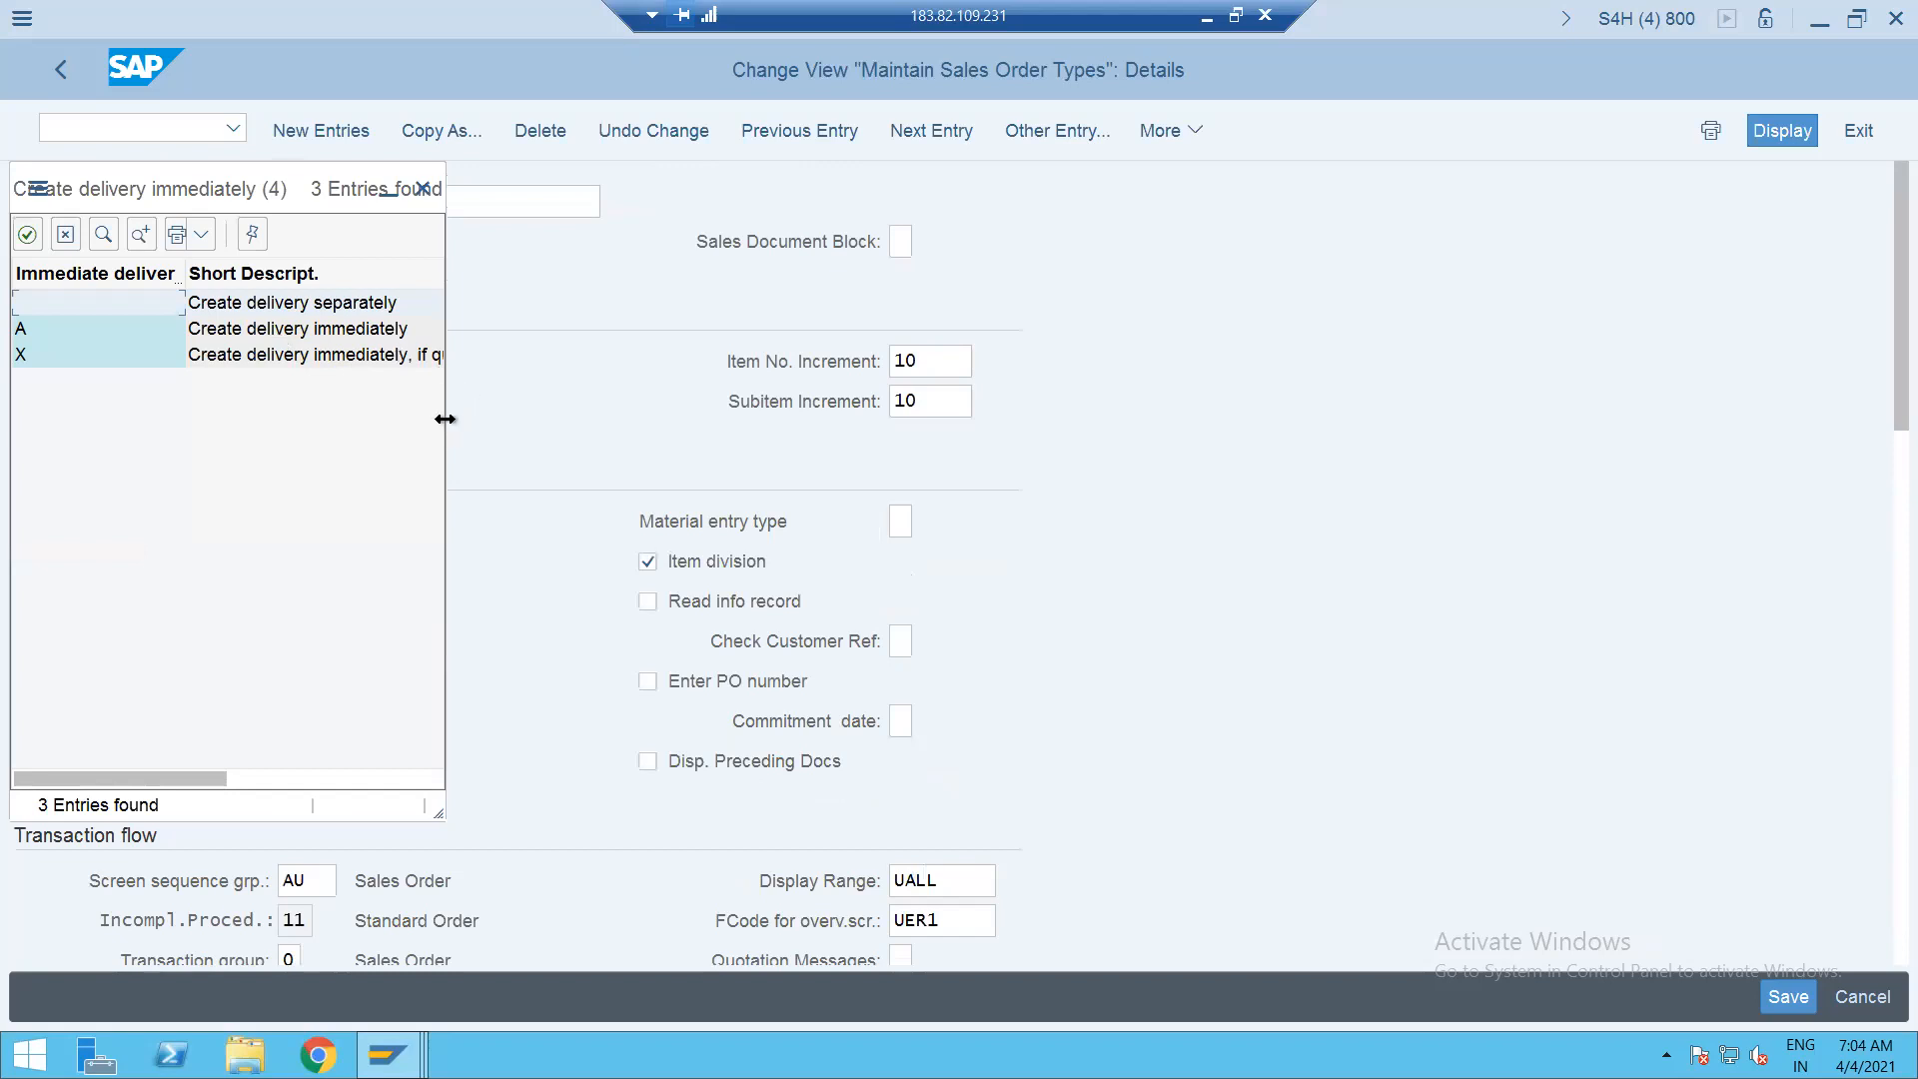
{"action": "left_click_drag", "start_coordinate": [444, 419], "coordinate": [799, 401]}
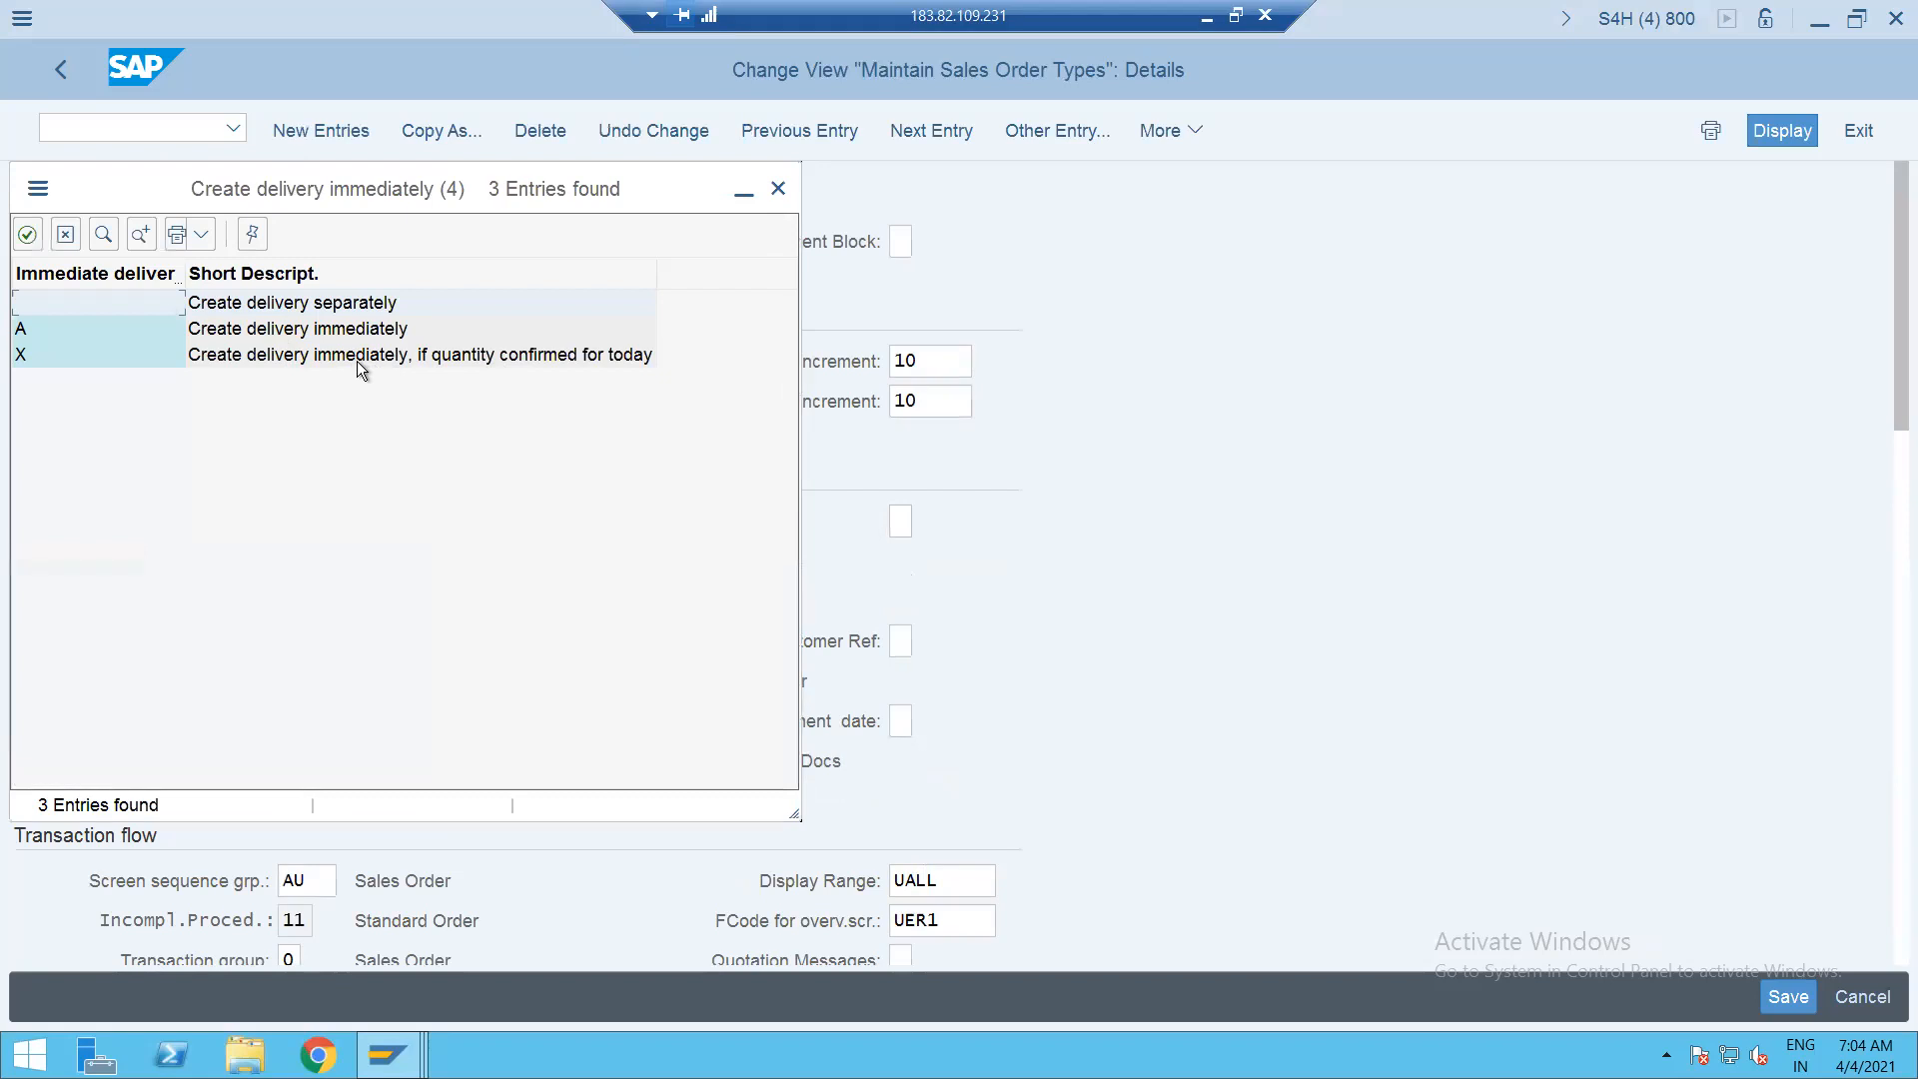
{"action": "double_click", "coordinate": [291, 356]}
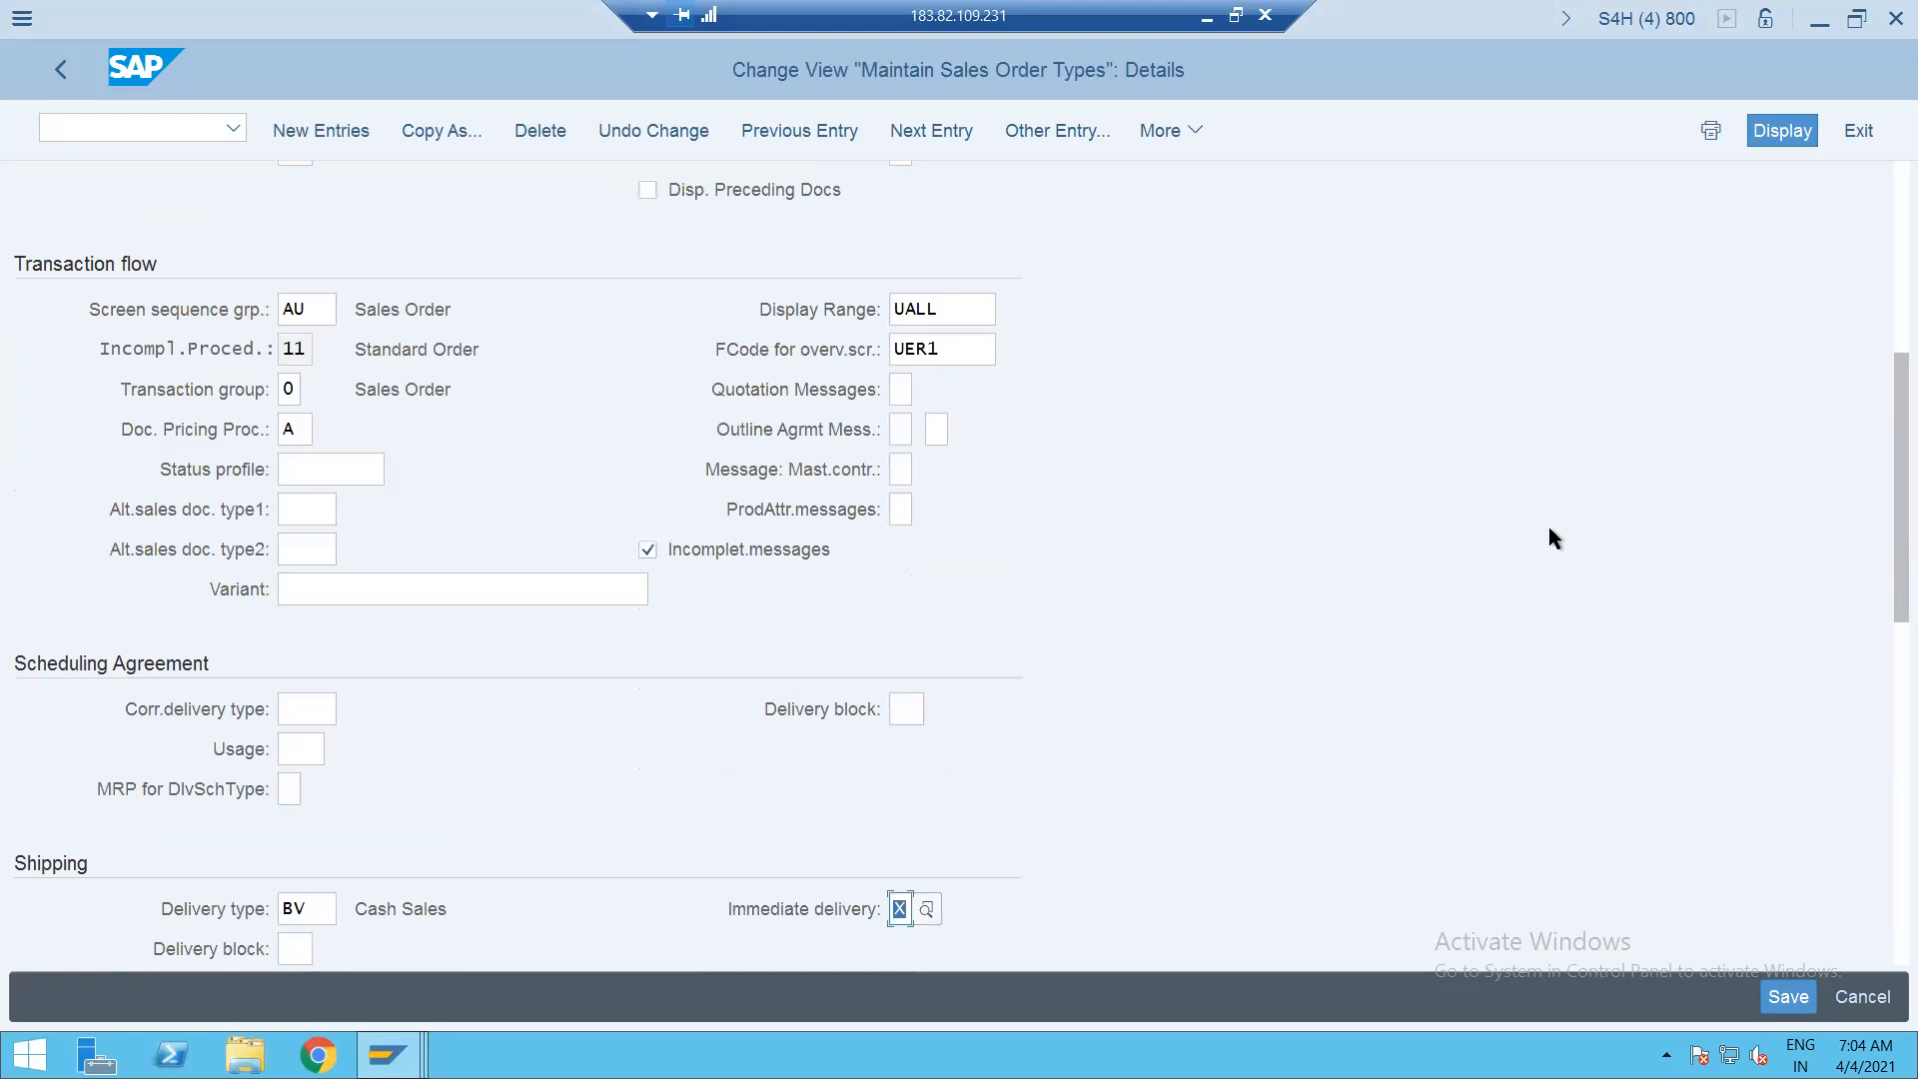
List the possible shipping conditions for Cash Sale and pick 01 standard.
{"action": "left_click_drag", "start_coordinate": [1893, 520], "coordinate": [1891, 691]}
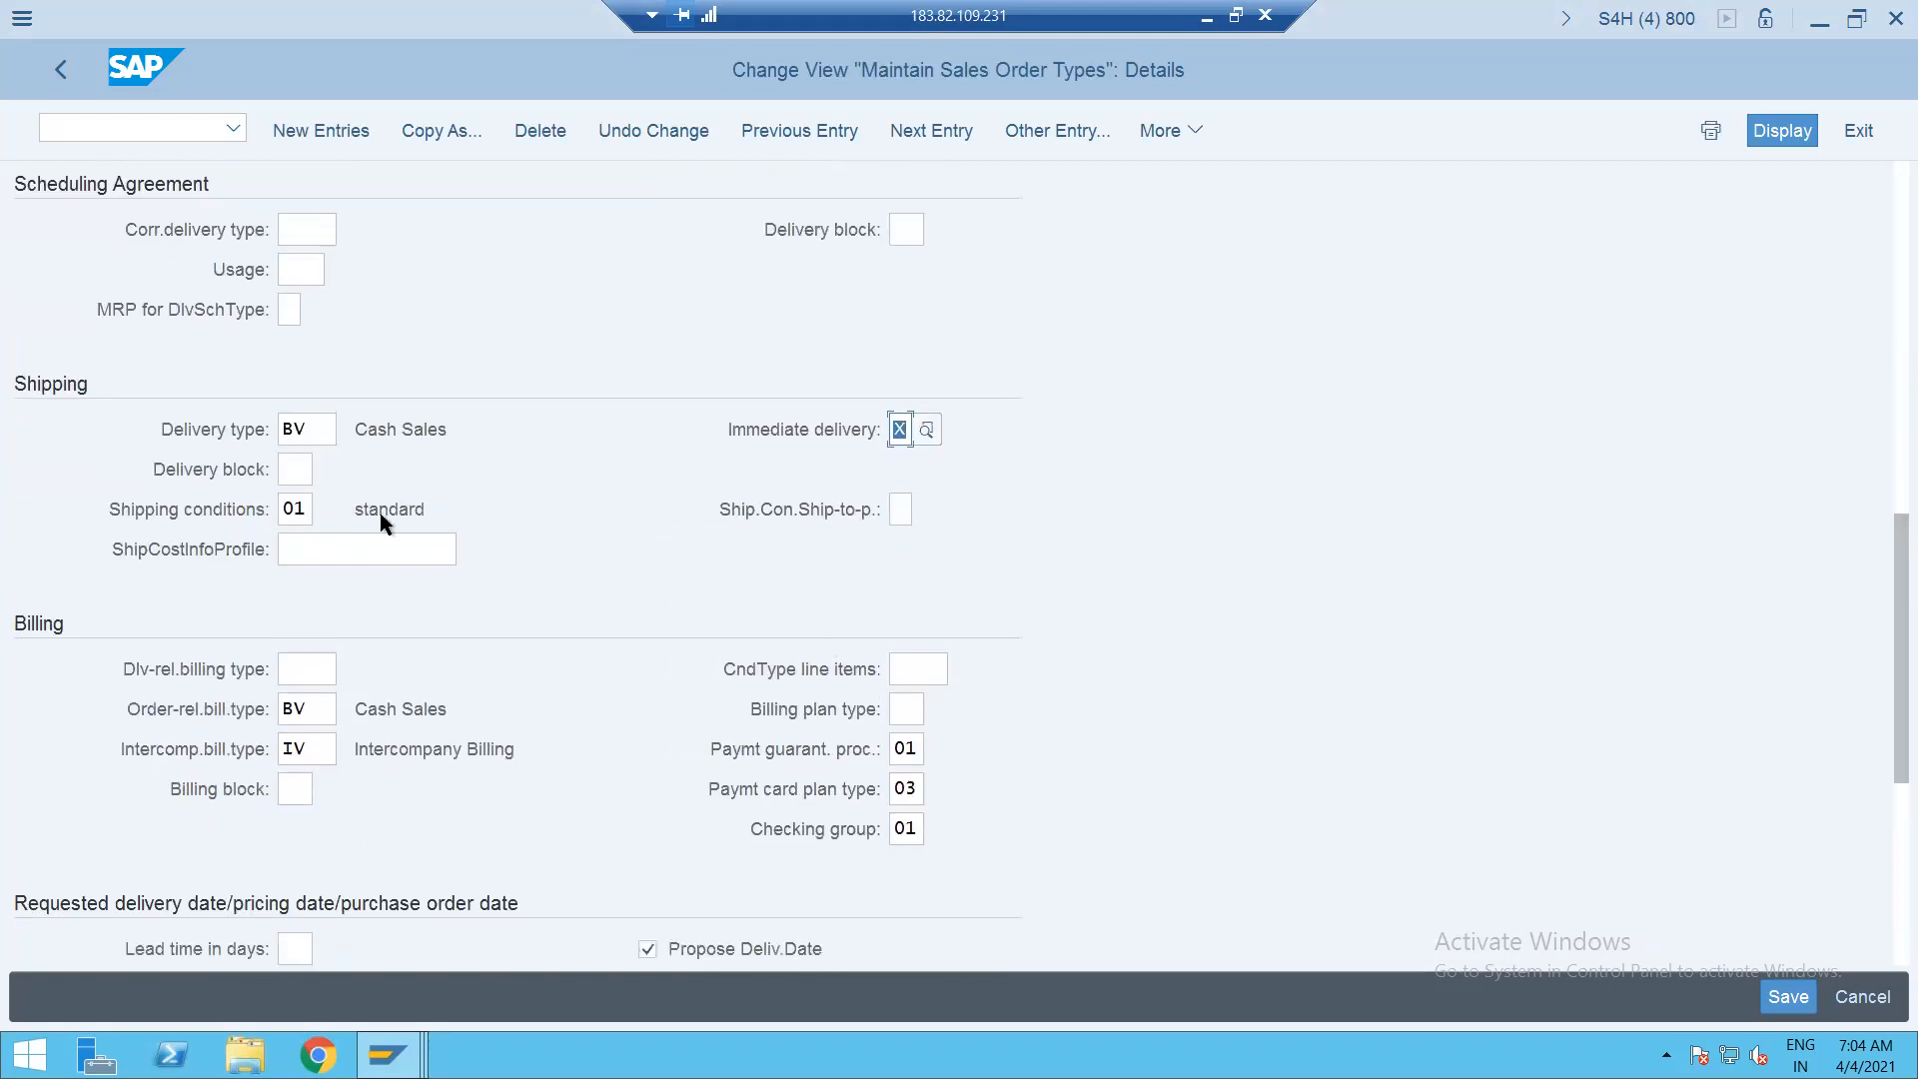
{"action": "left_click", "coordinate": [281, 519]}
{"action": "key", "text": "F4"}
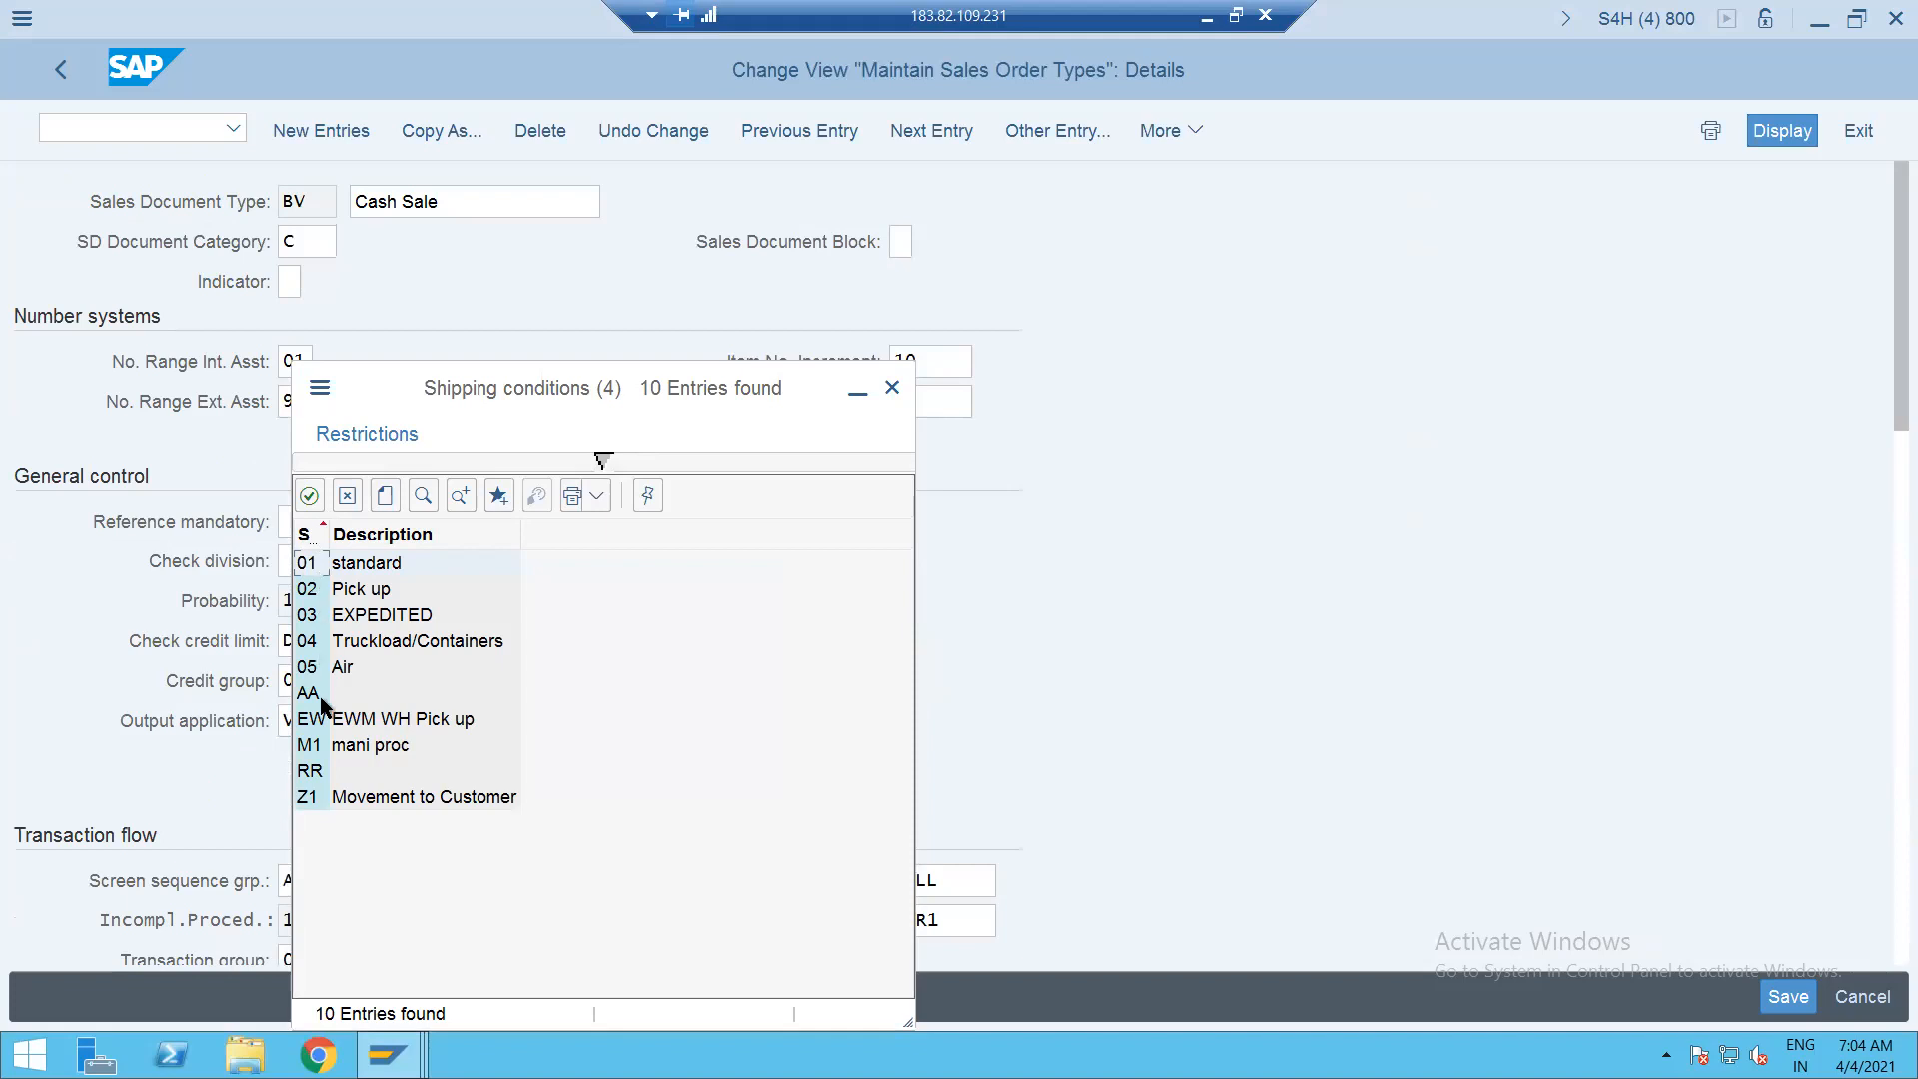
{"action": "double_click", "coordinate": [327, 567]}
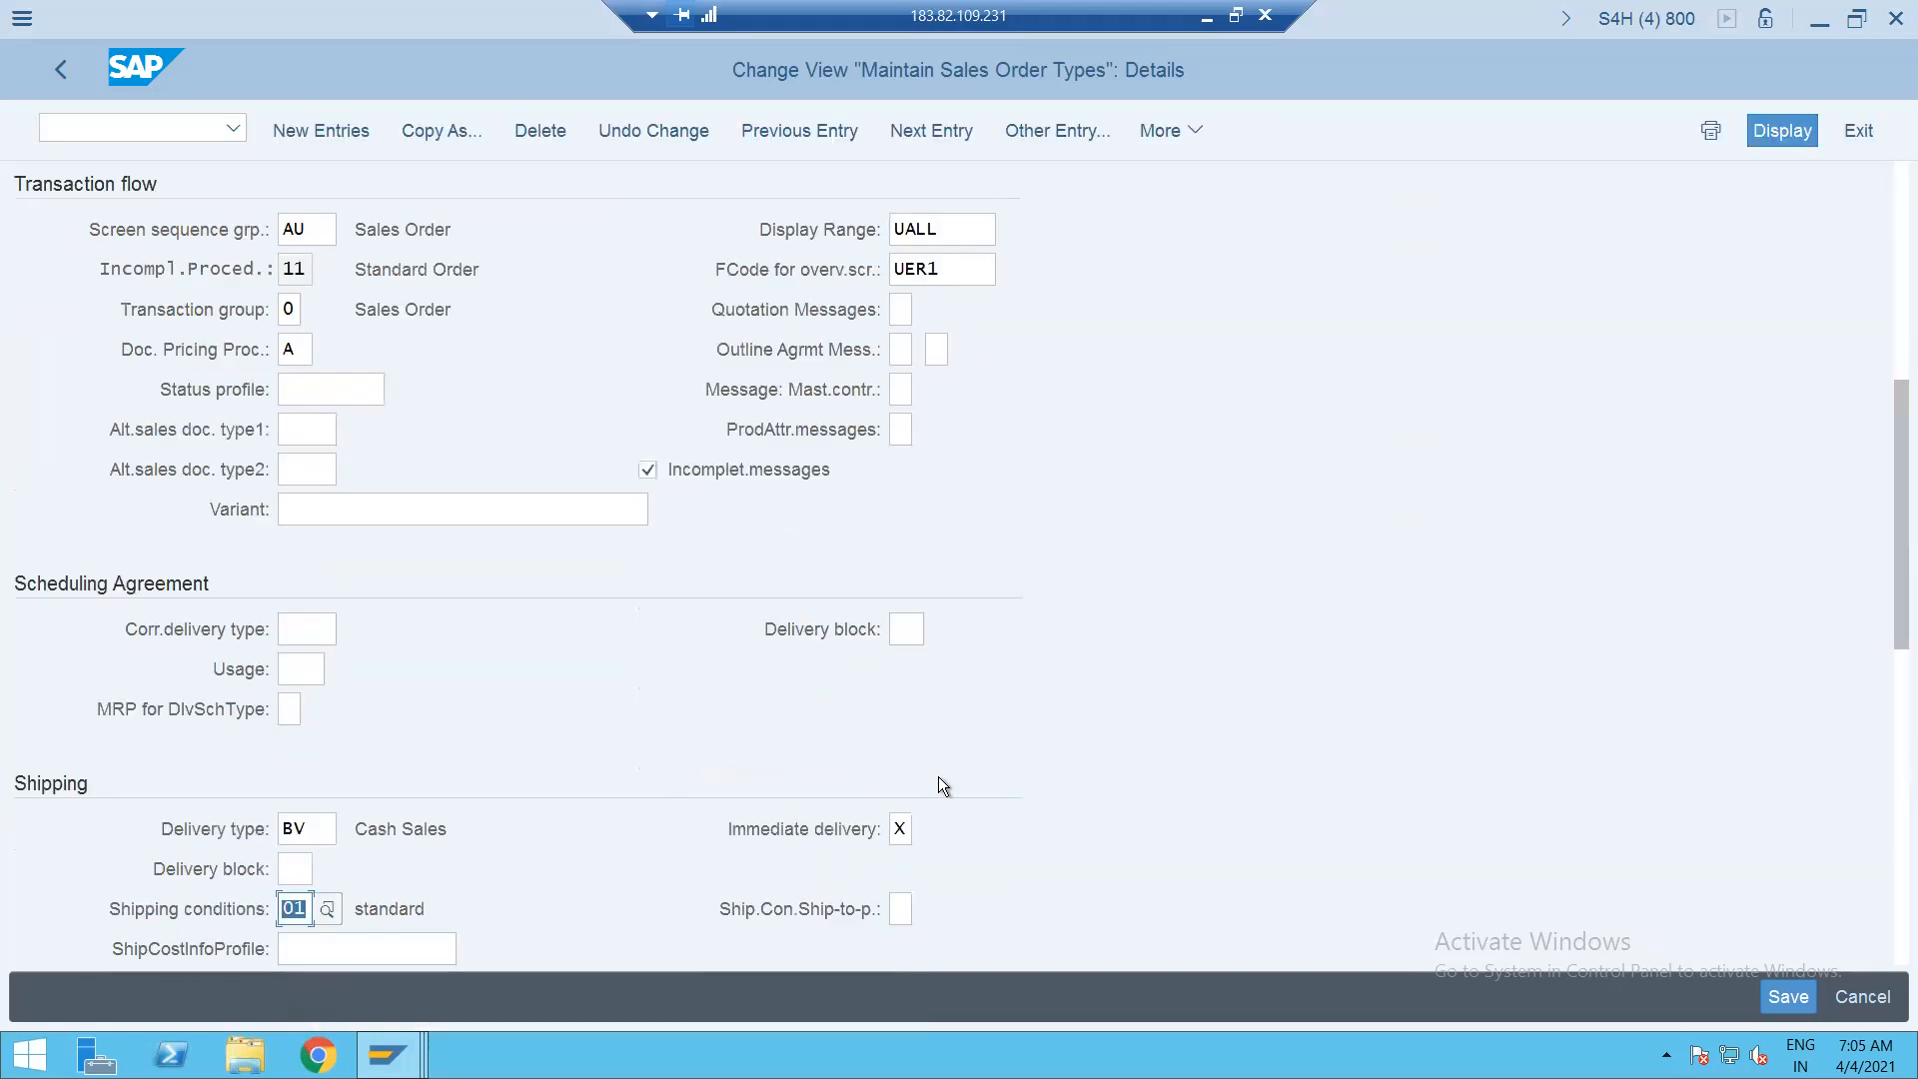
Examine the order-related and intercompany billing types and the shipping conditions of Cash Sale.
{"action": "left_click_drag", "start_coordinate": [1888, 550], "coordinate": [1888, 712]}
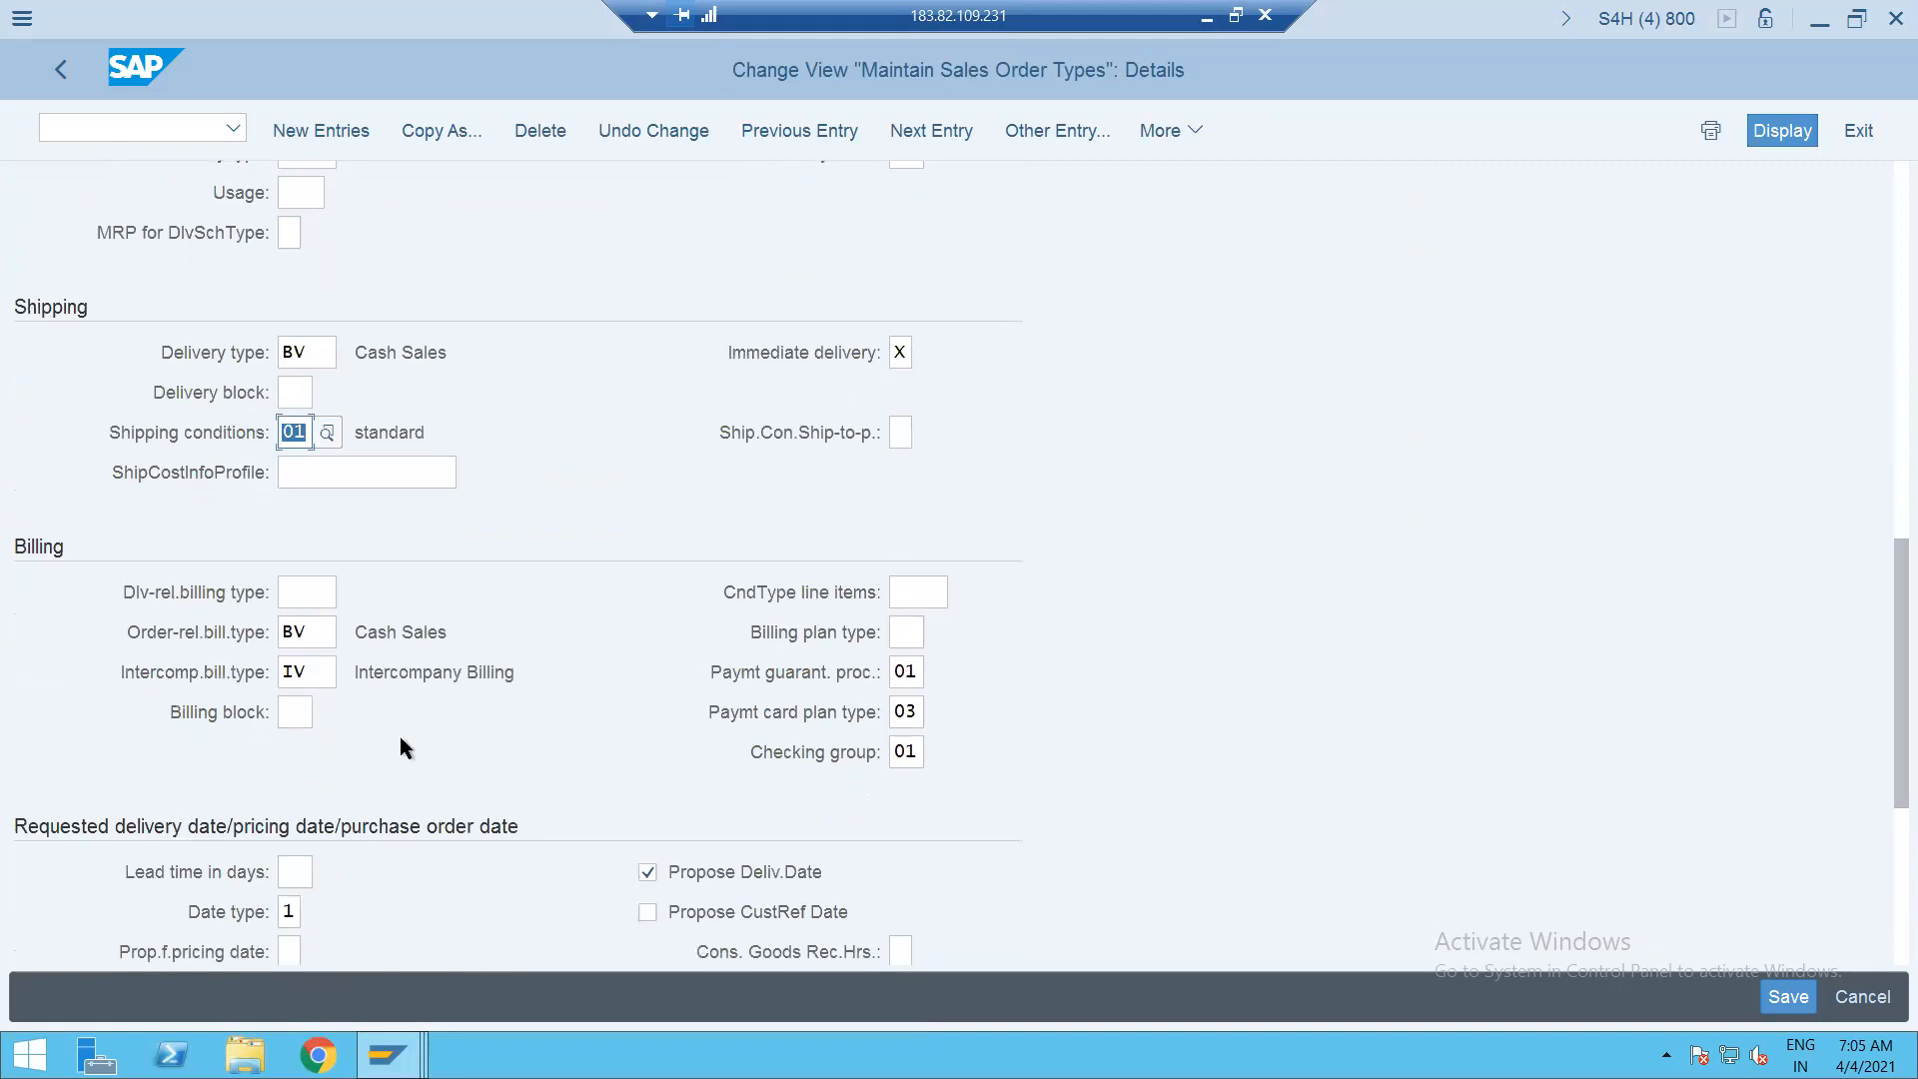
{"action": "double_click", "coordinate": [287, 632]}
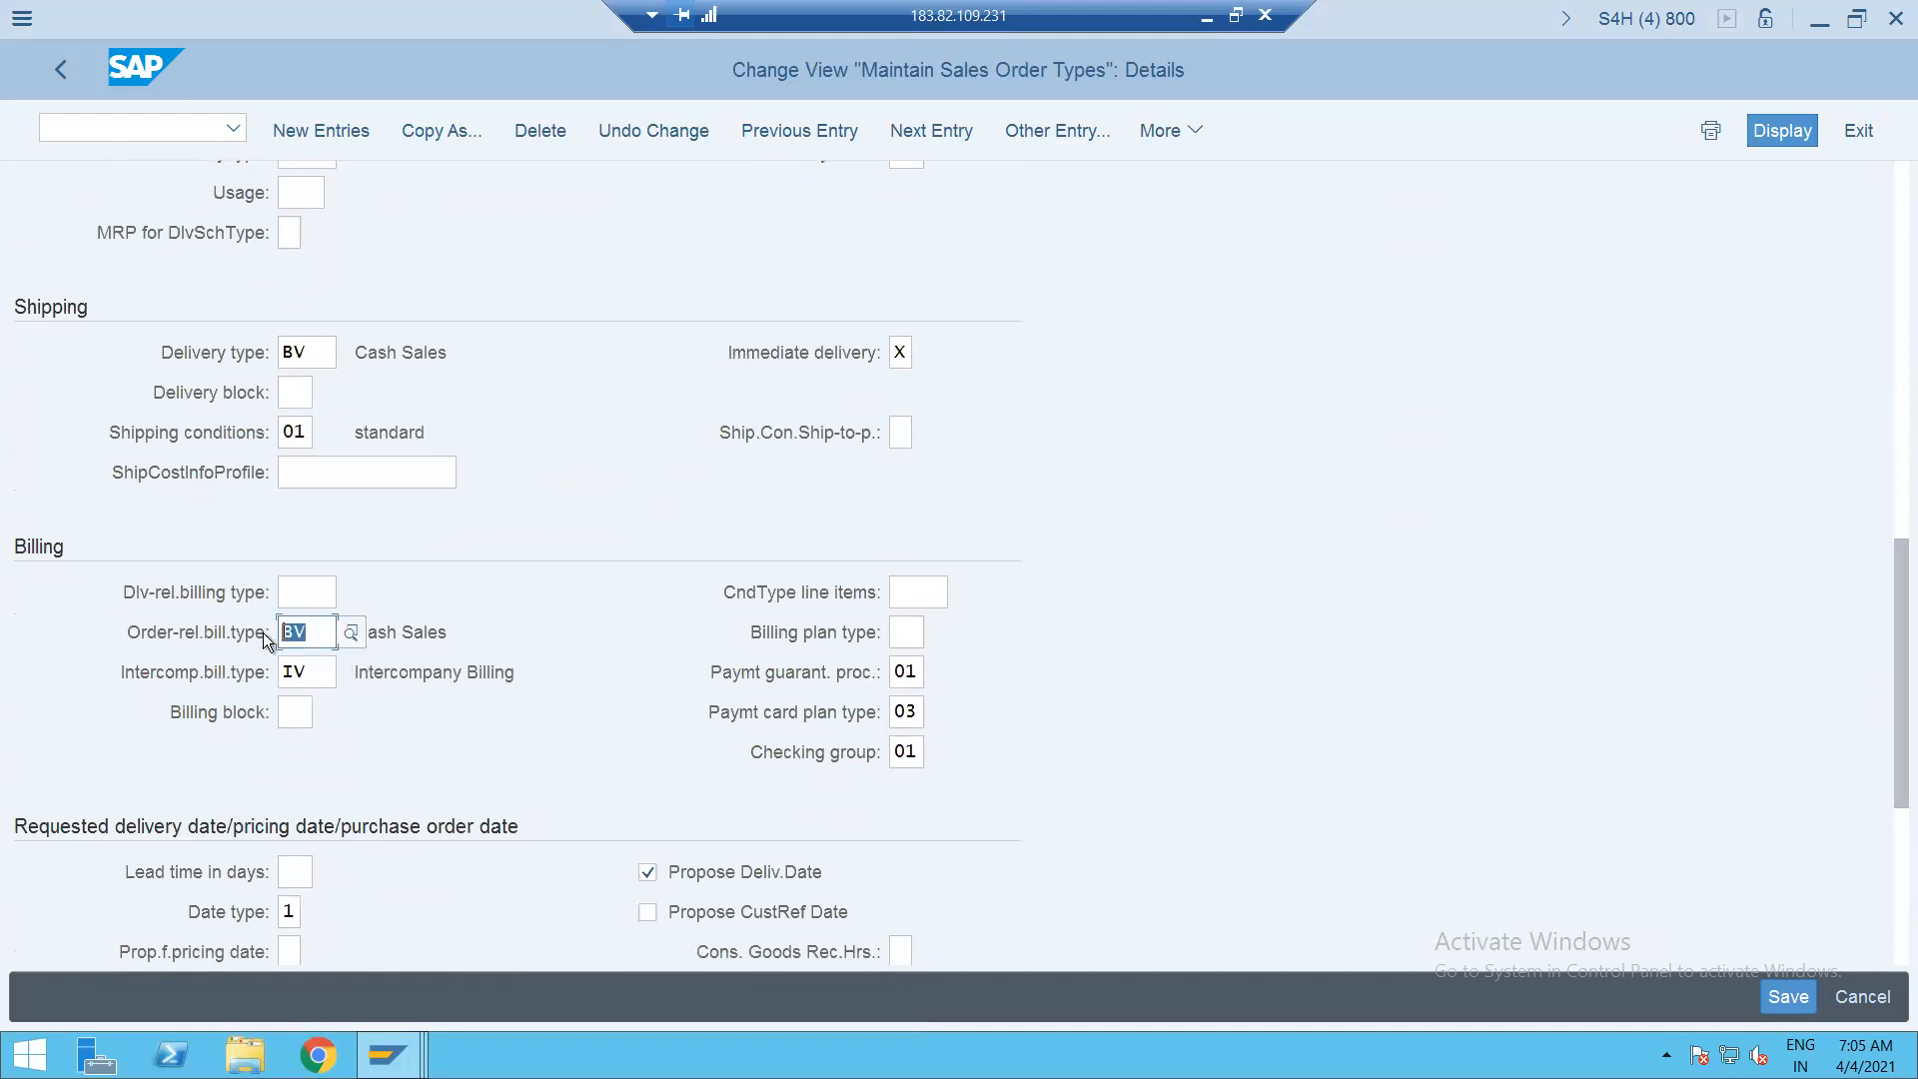
{"action": "double_click", "coordinate": [318, 676]}
{"action": "double_click", "coordinate": [325, 634]}
{"action": "left_click_drag", "start_coordinate": [287, 436], "coordinate": [321, 436]}
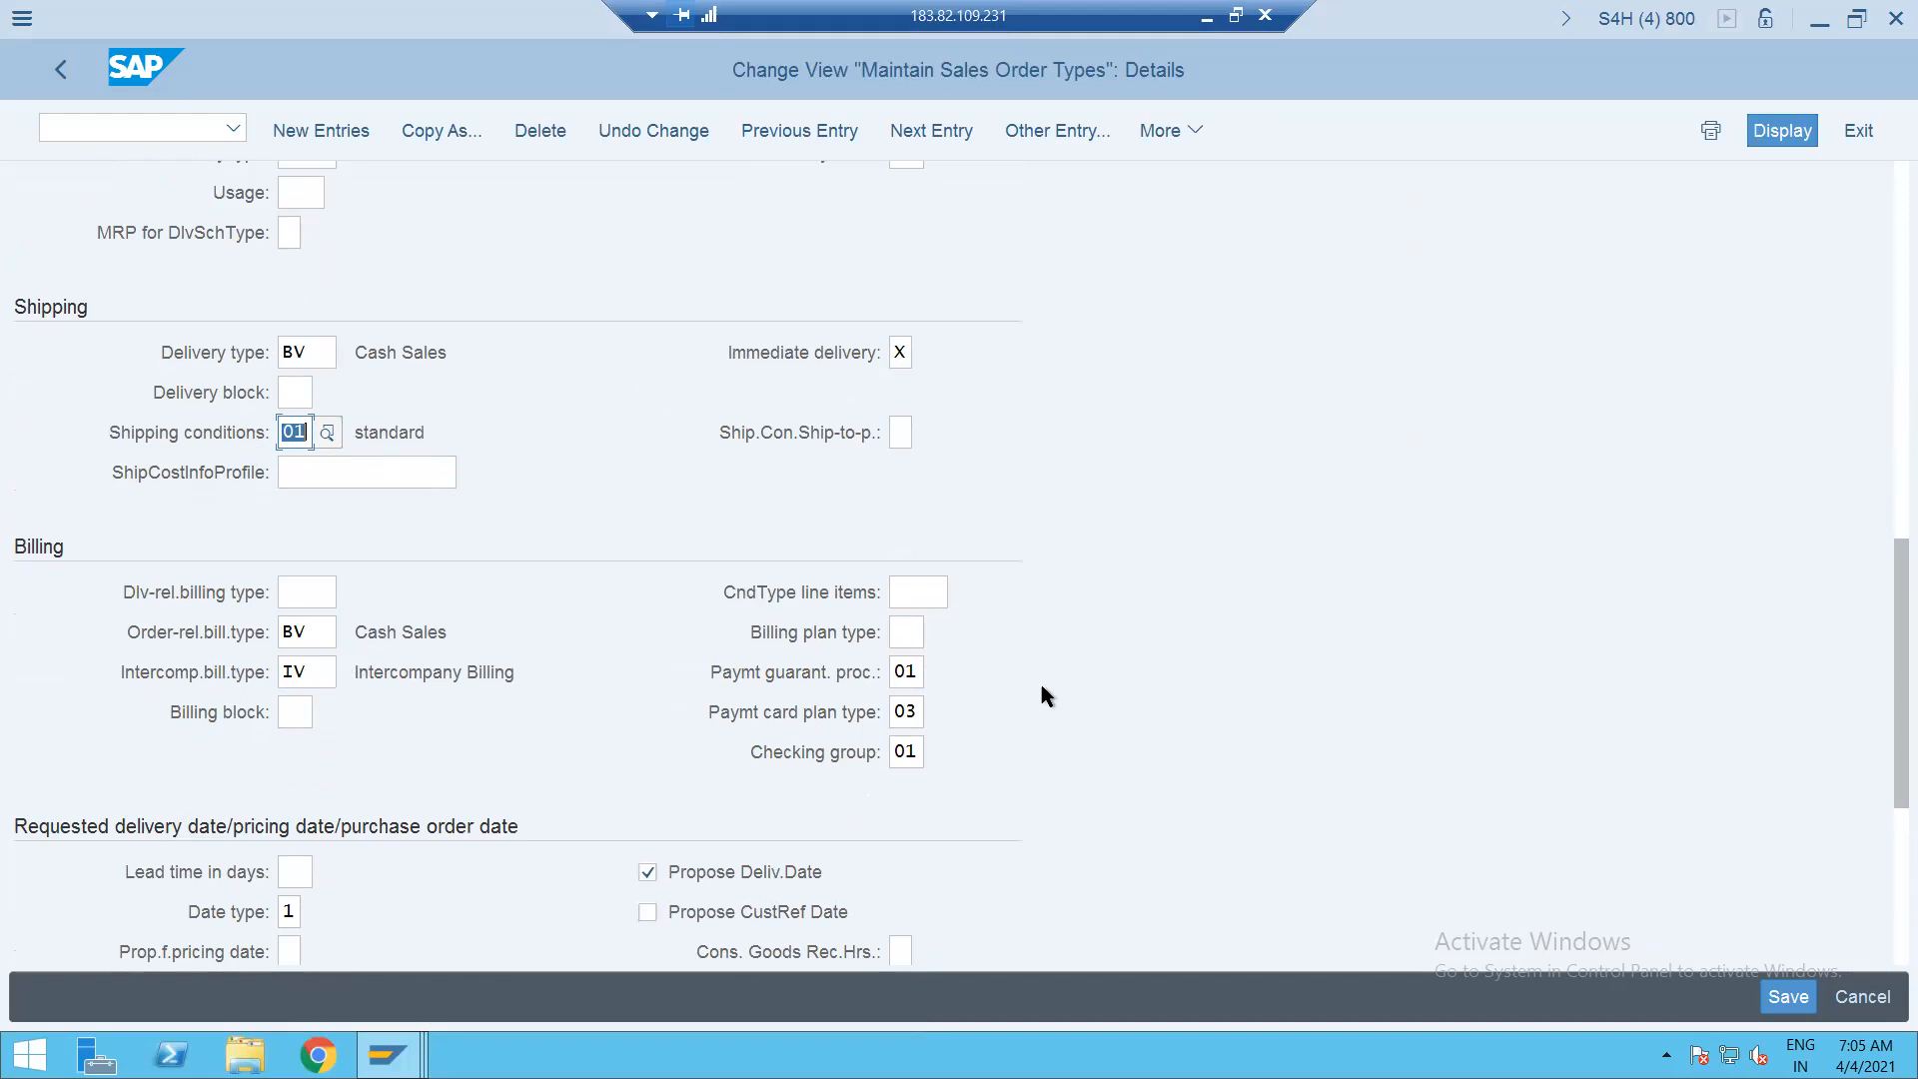
List the date type options for Cash Sale's requested delivery date and accept 1 (Day).
{"action": "left_click_drag", "start_coordinate": [1889, 639], "coordinate": [1888, 714]}
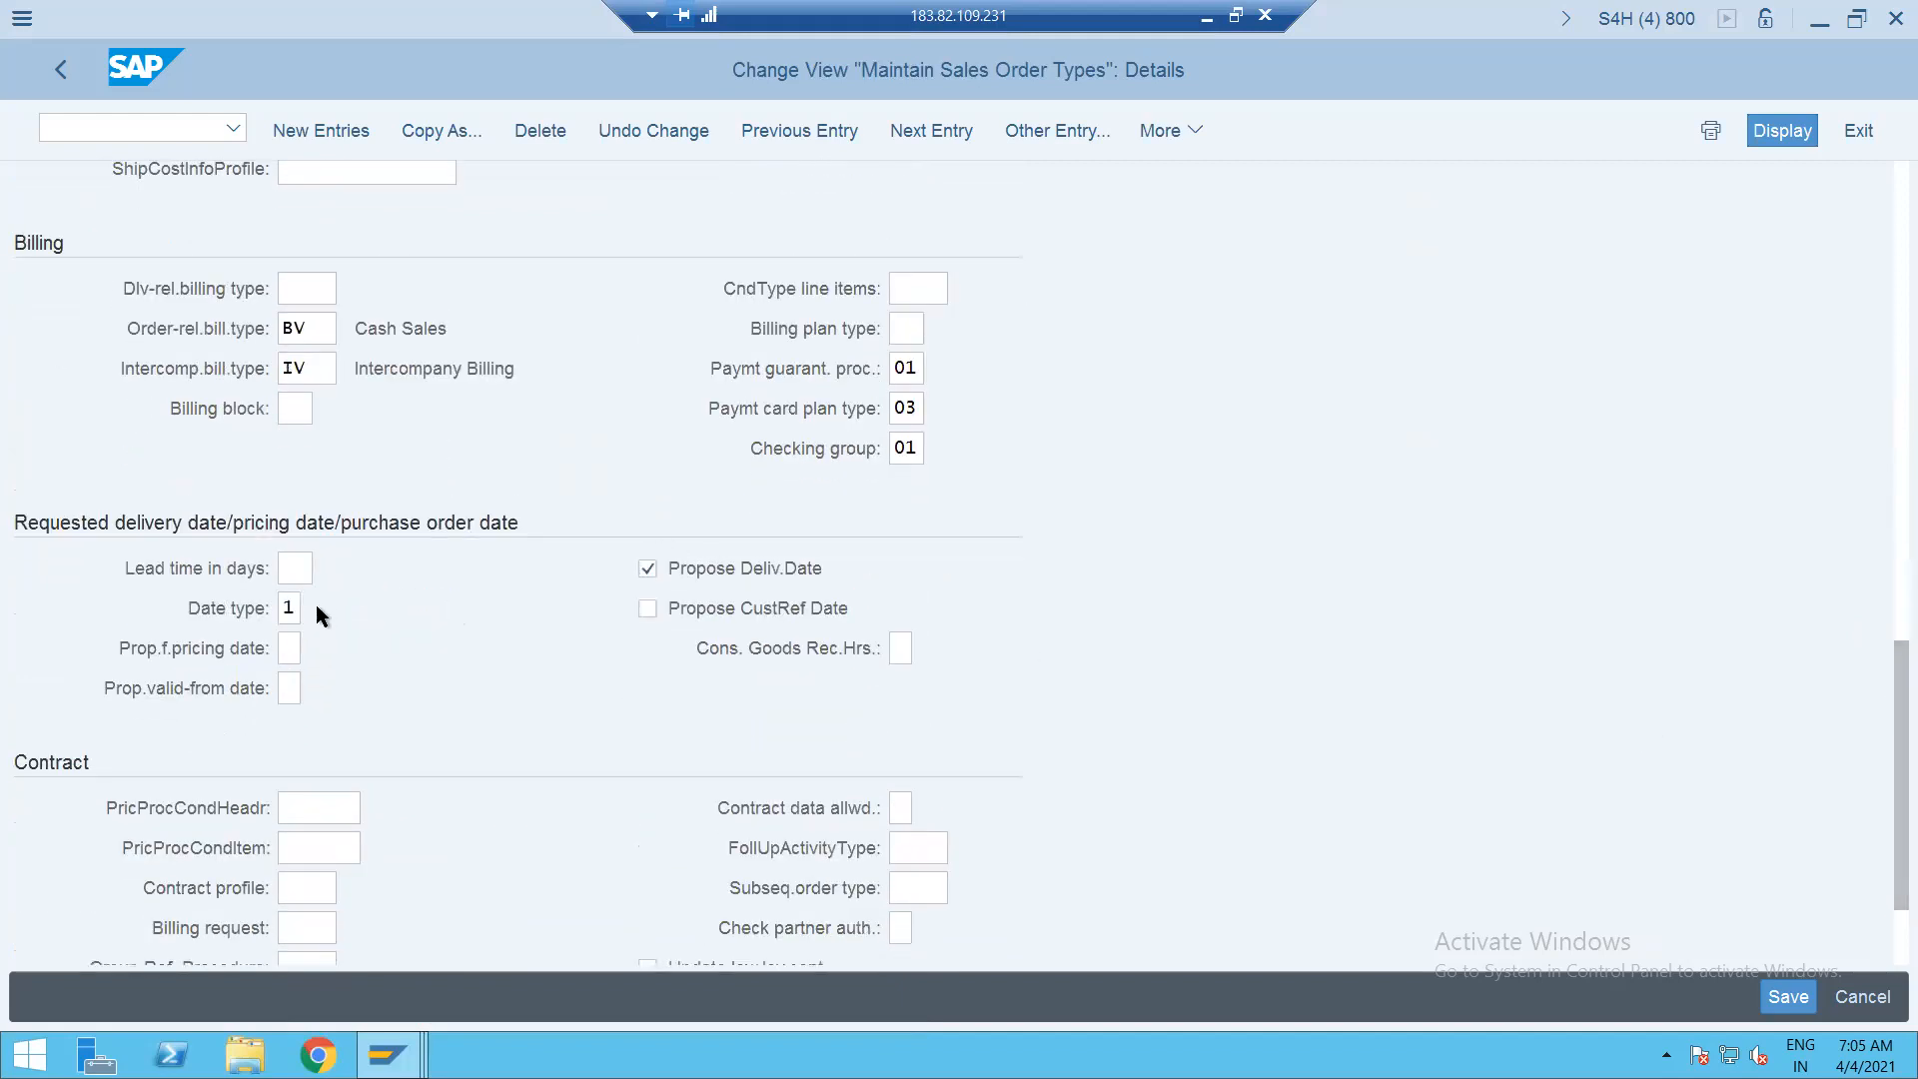
{"action": "left_click", "coordinate": [290, 614]}
{"action": "left_click", "coordinate": [319, 608]}
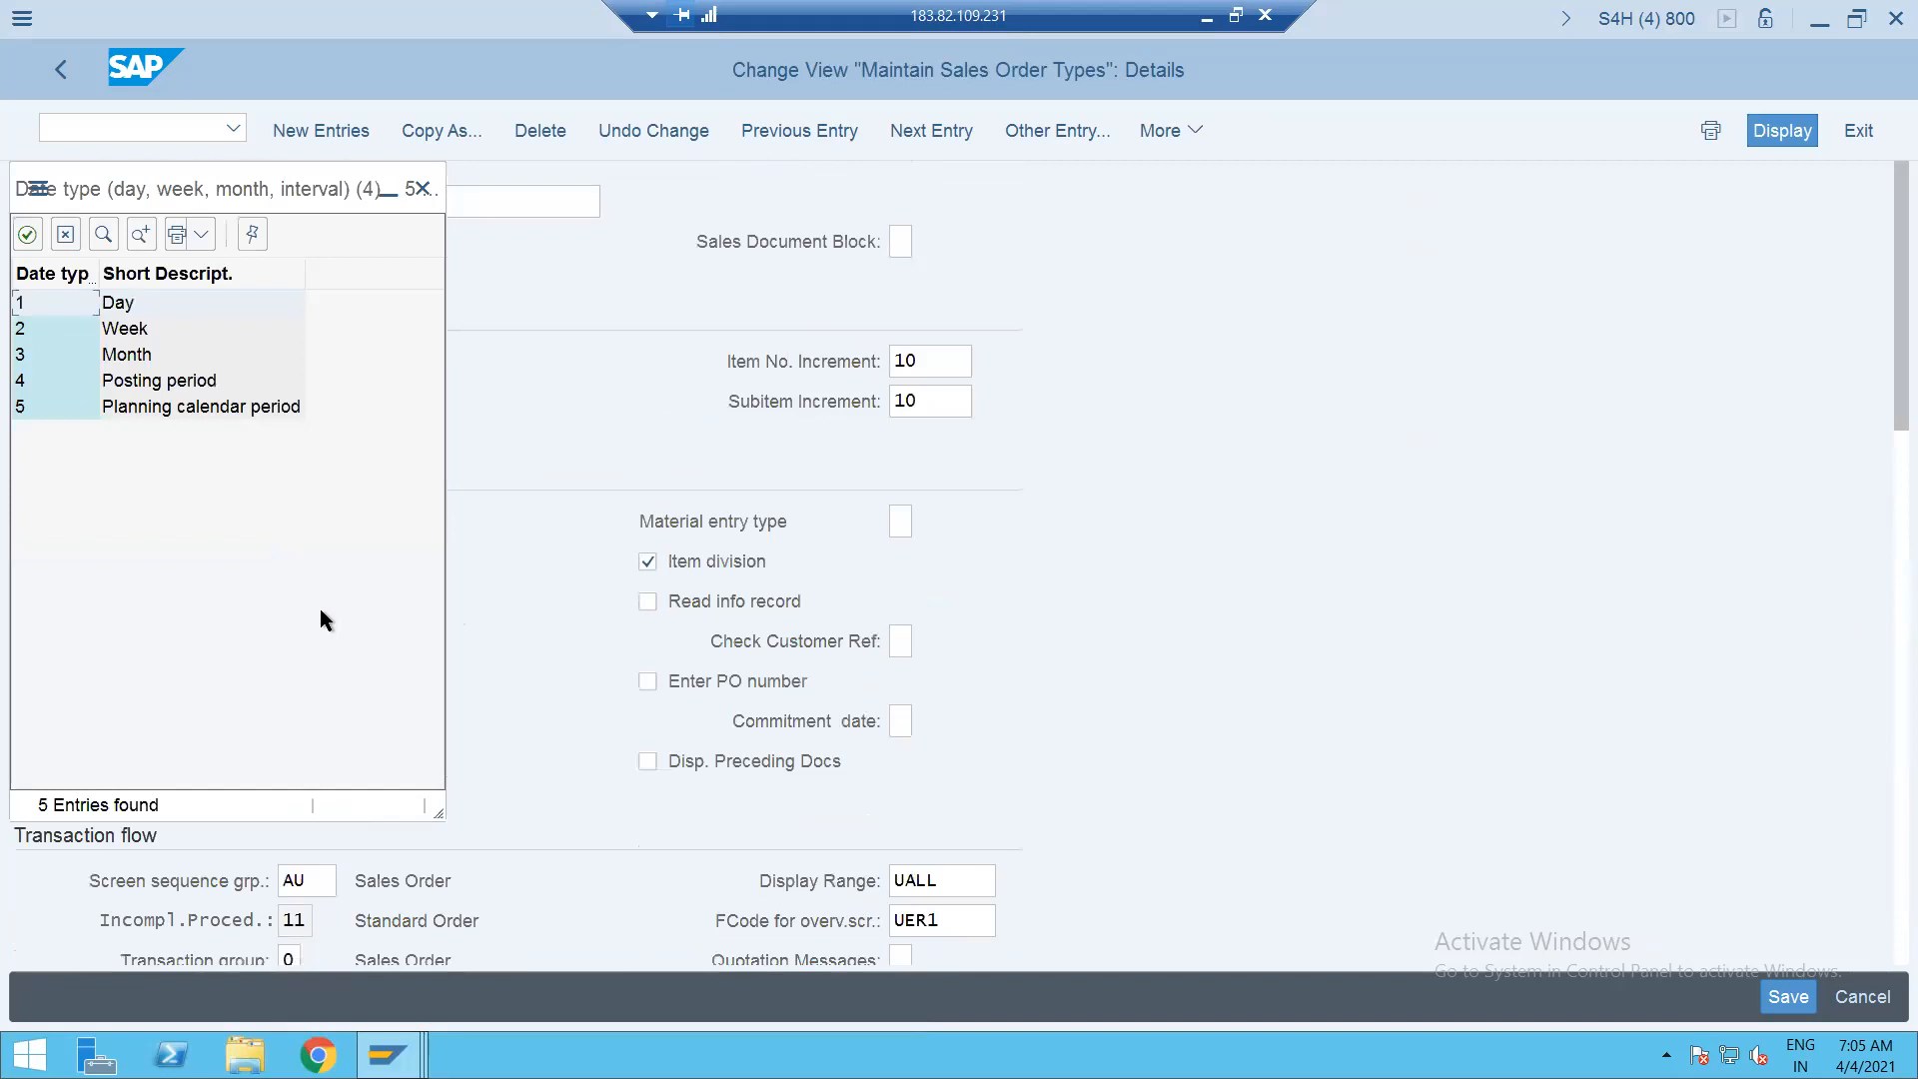
{"action": "key", "text": "Return"}
Switch to the session with the Standard Order details and examine its shipping and billing settings for comparison with Cash Sale.
{"action": "left_click_drag", "start_coordinate": [1888, 707], "coordinate": [1889, 210]}
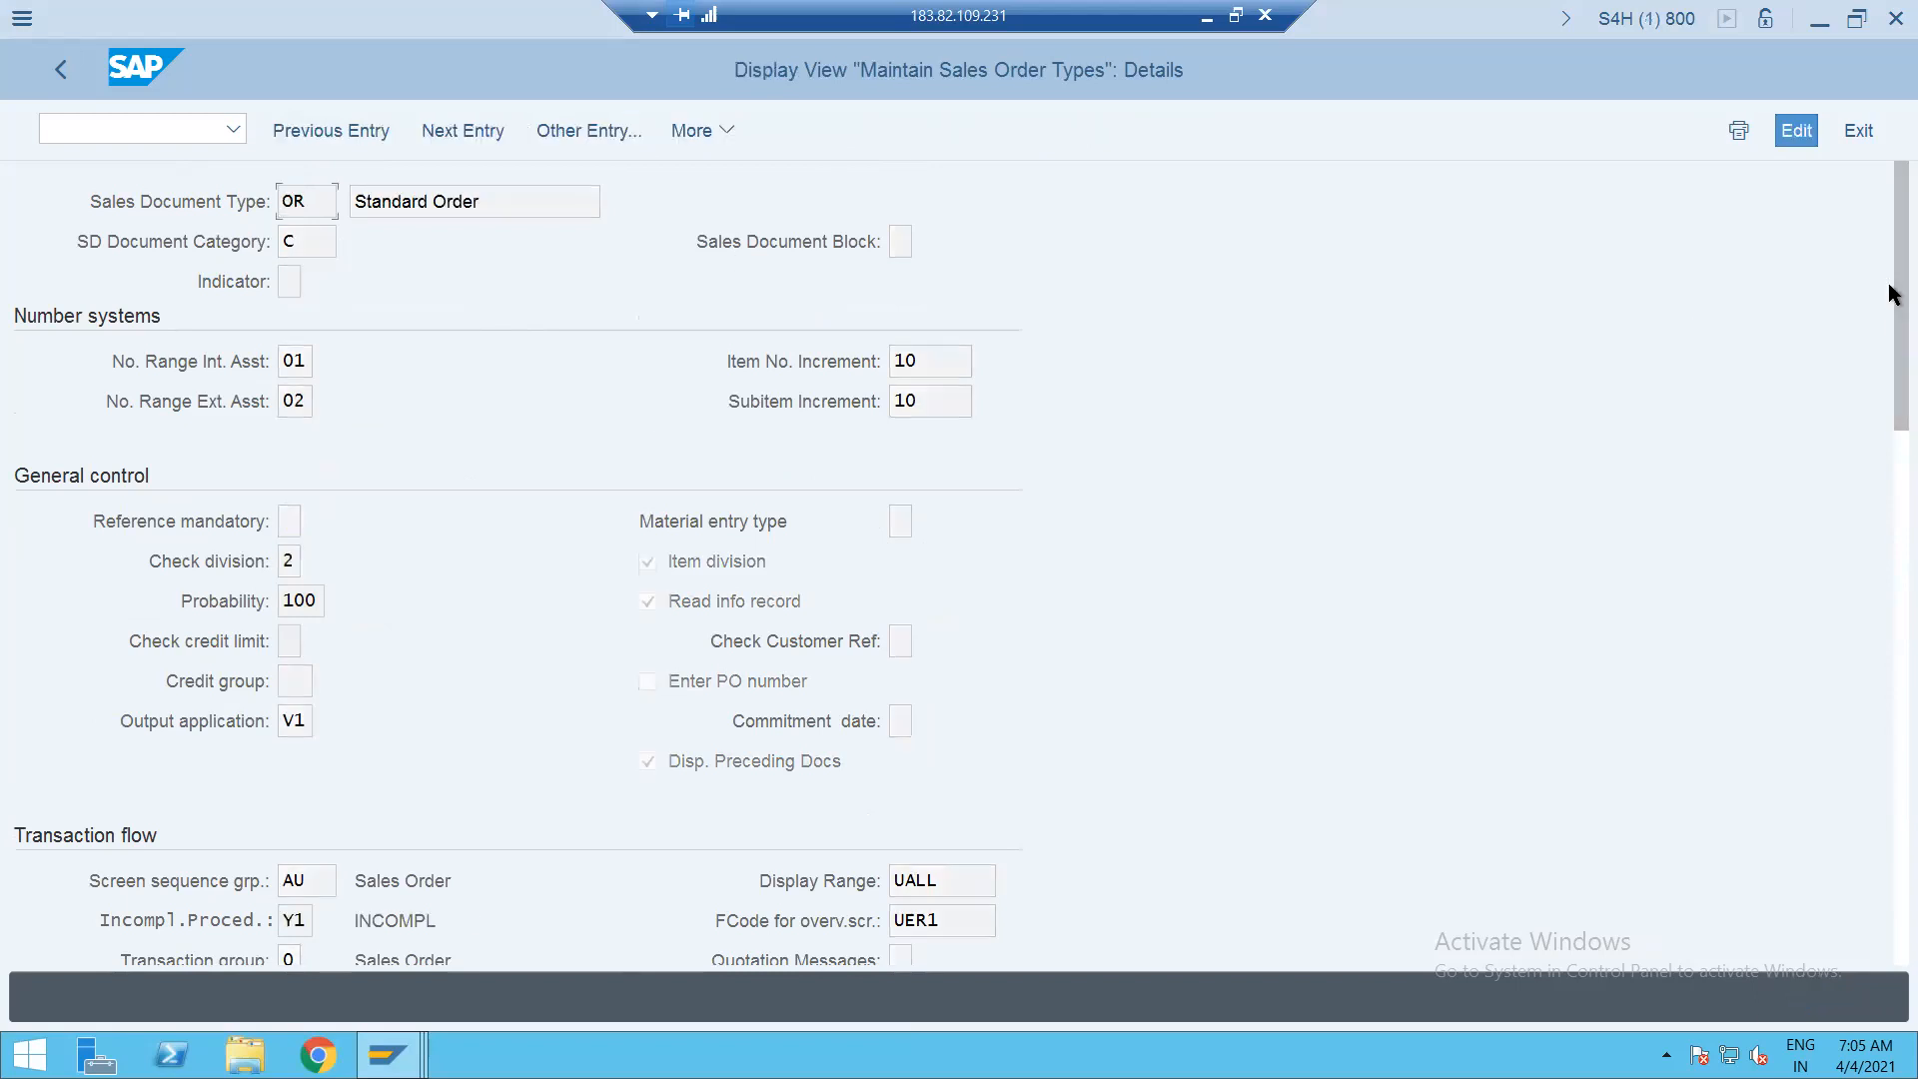
{"action": "left_click_drag", "start_coordinate": [1888, 290], "coordinate": [1887, 644]}
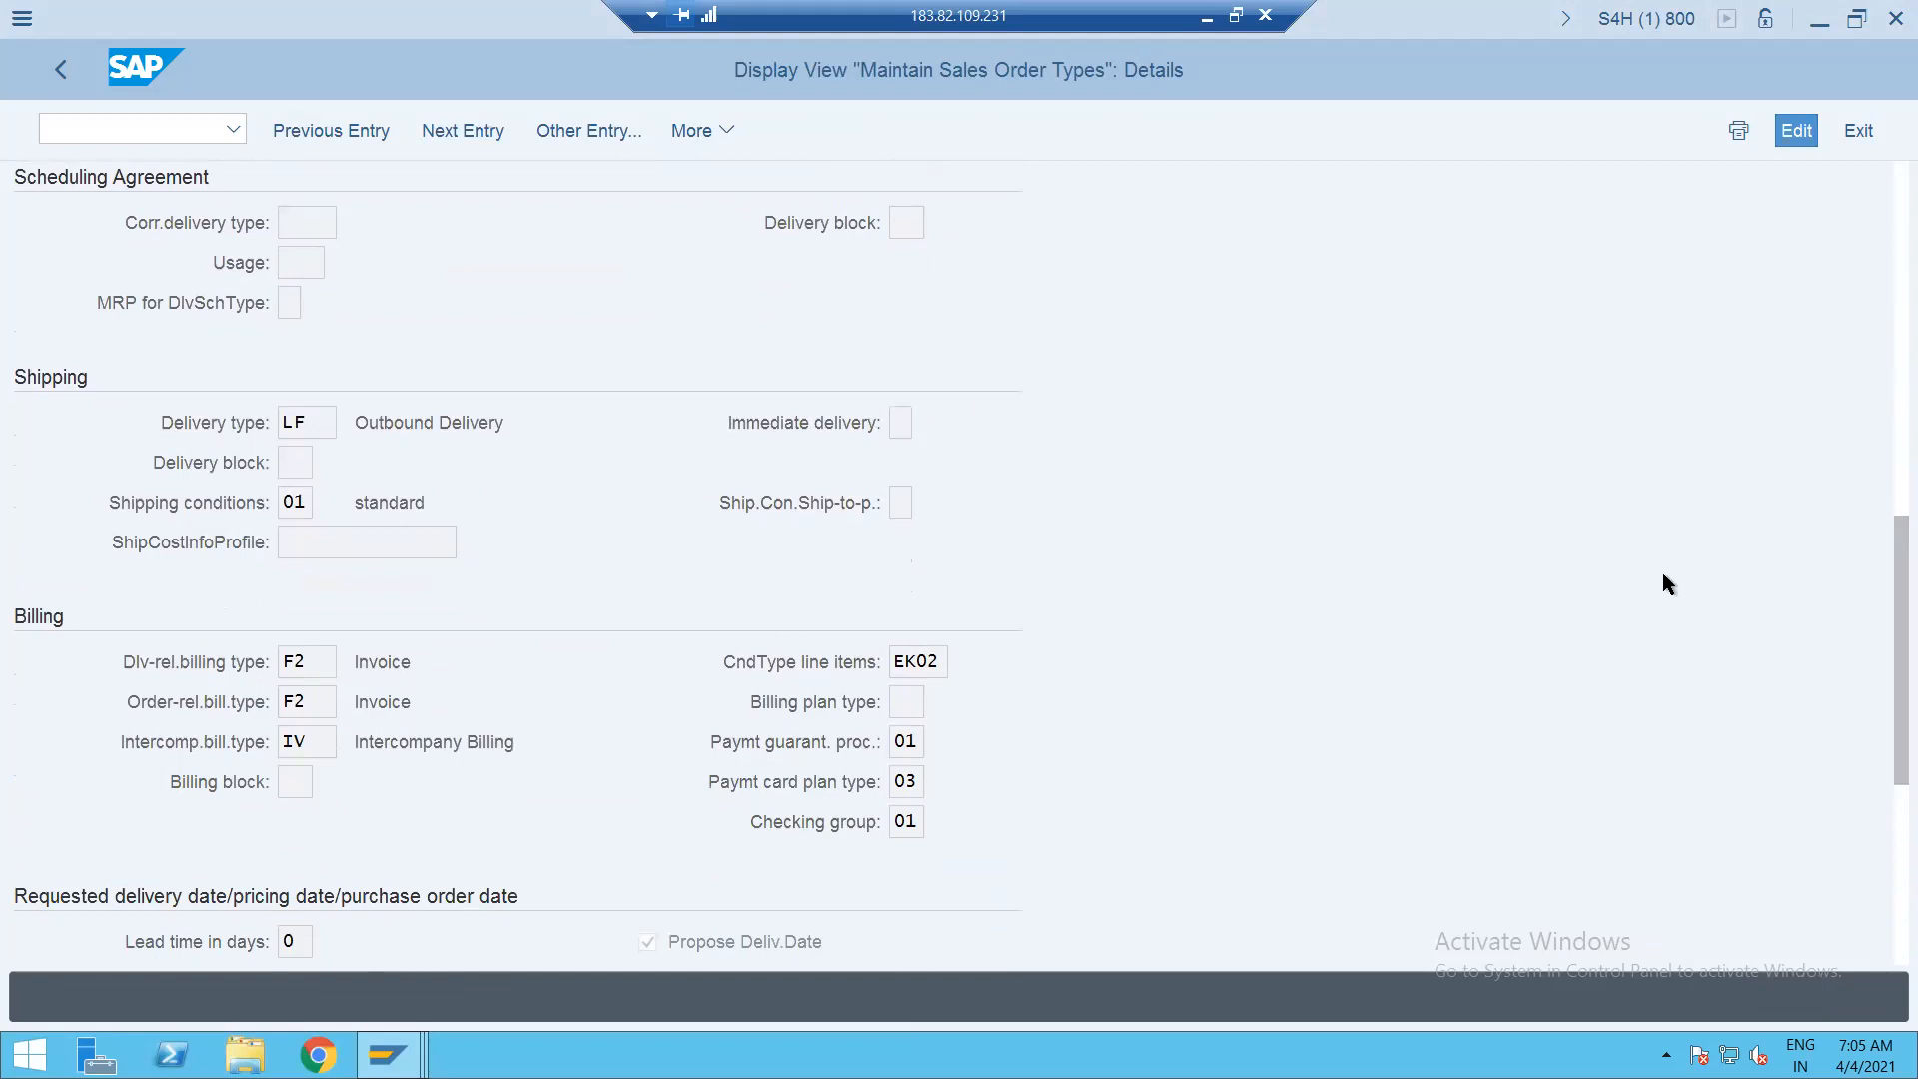
{"action": "left_click_drag", "start_coordinate": [1888, 589], "coordinate": [1887, 600]}
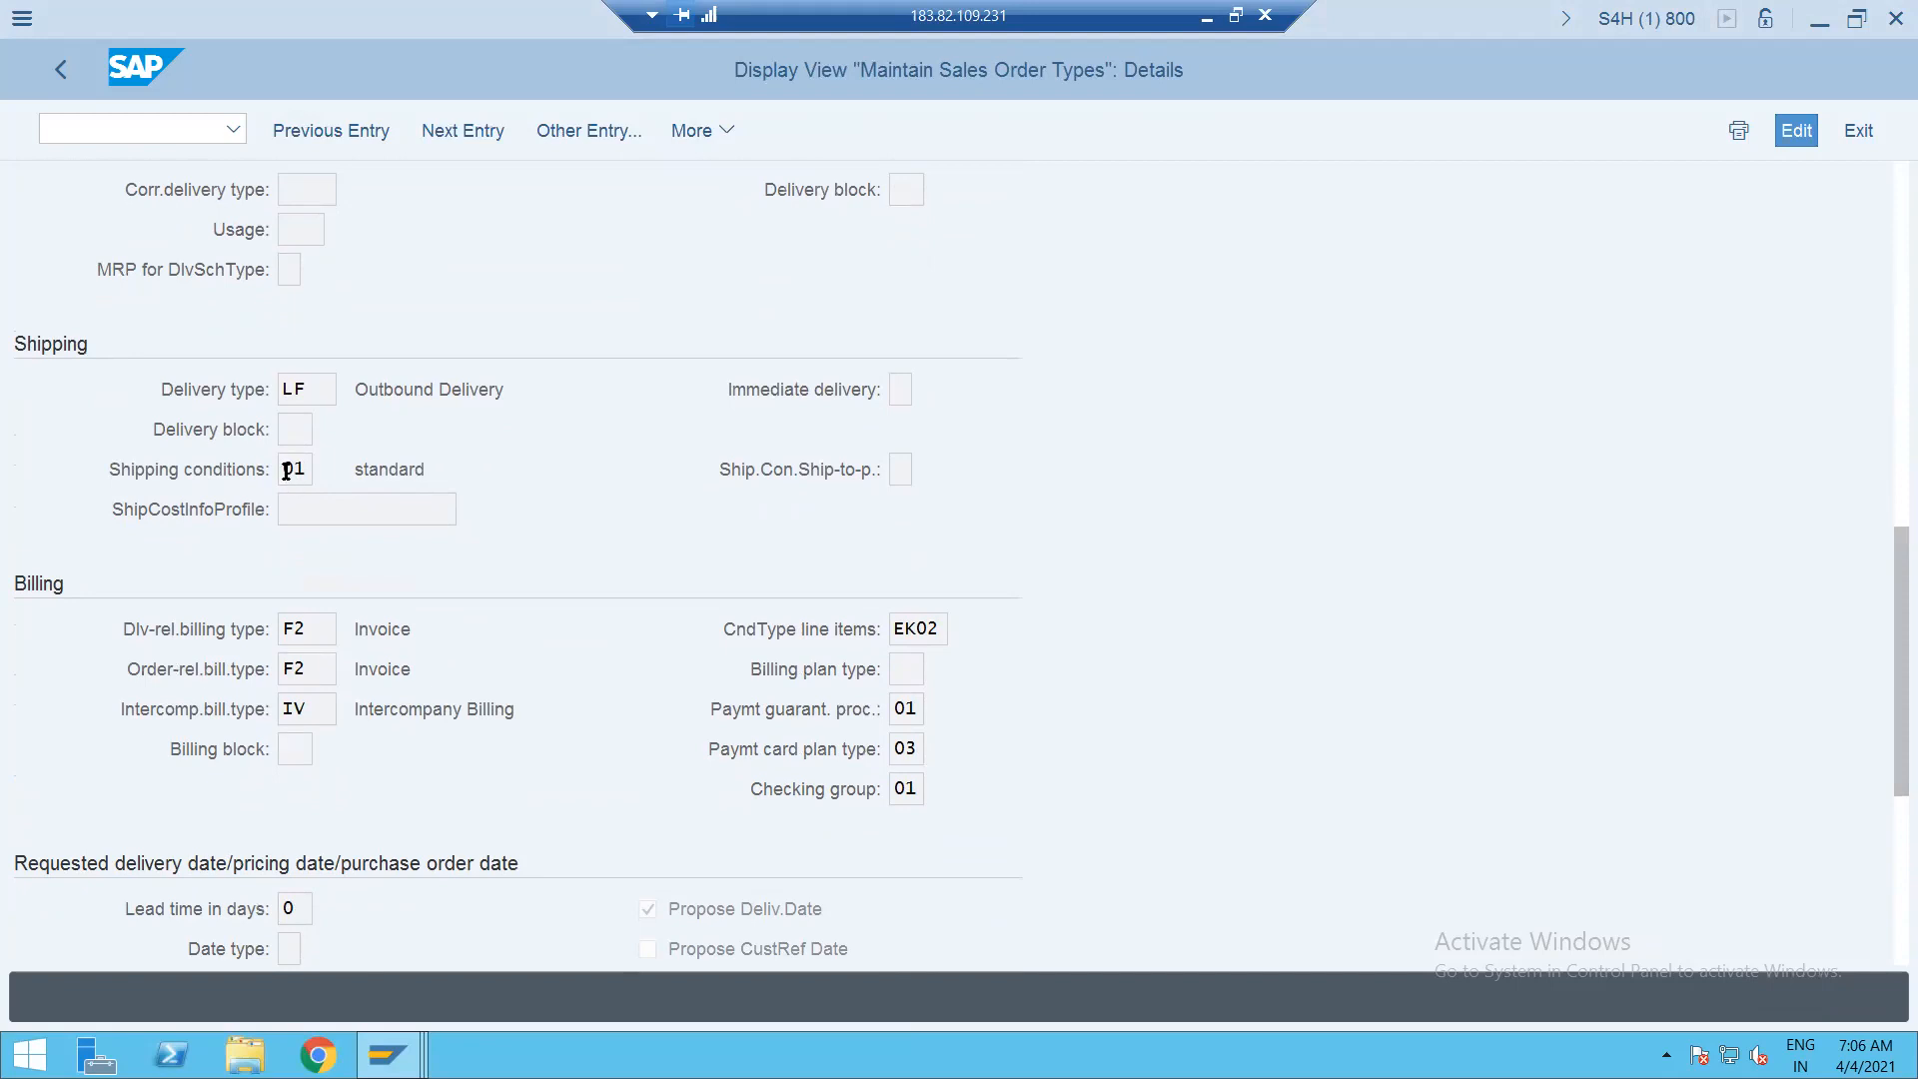
{"action": "left_click_drag", "start_coordinate": [1896, 610], "coordinate": [1890, 214]}
{"action": "mouse_move", "coordinate": [1888, 387]}
{"action": "left_mouse_down"}
{"action": "mouse_move", "coordinate": [1887, 577]}
{"action": "mouse_move", "coordinate": [1888, 367]}
{"action": "left_mouse_up"}
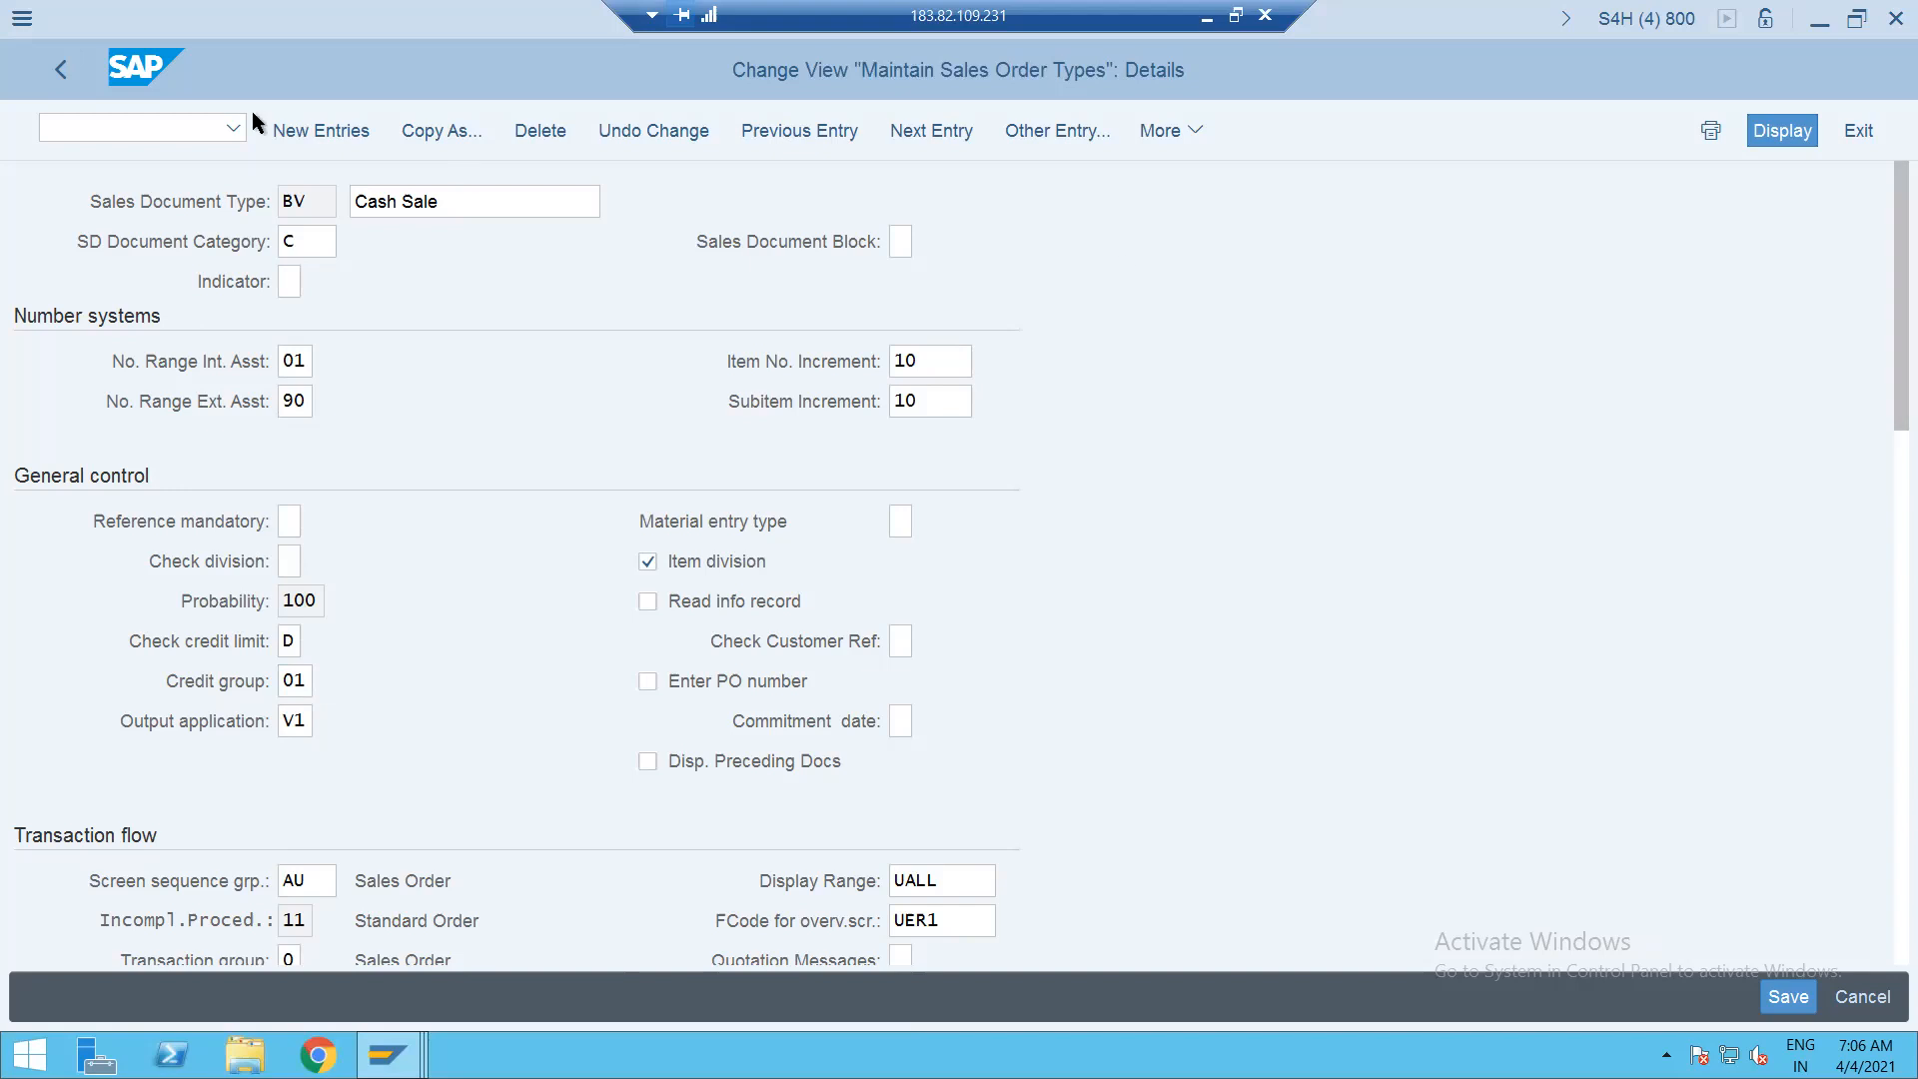
Leave the Cash Sale details and the order types maintenance without saving the changes.
{"action": "left_click", "coordinate": [143, 130]}
{"action": "left_click", "coordinate": [65, 85]}
{"action": "left_click", "coordinate": [65, 86]}
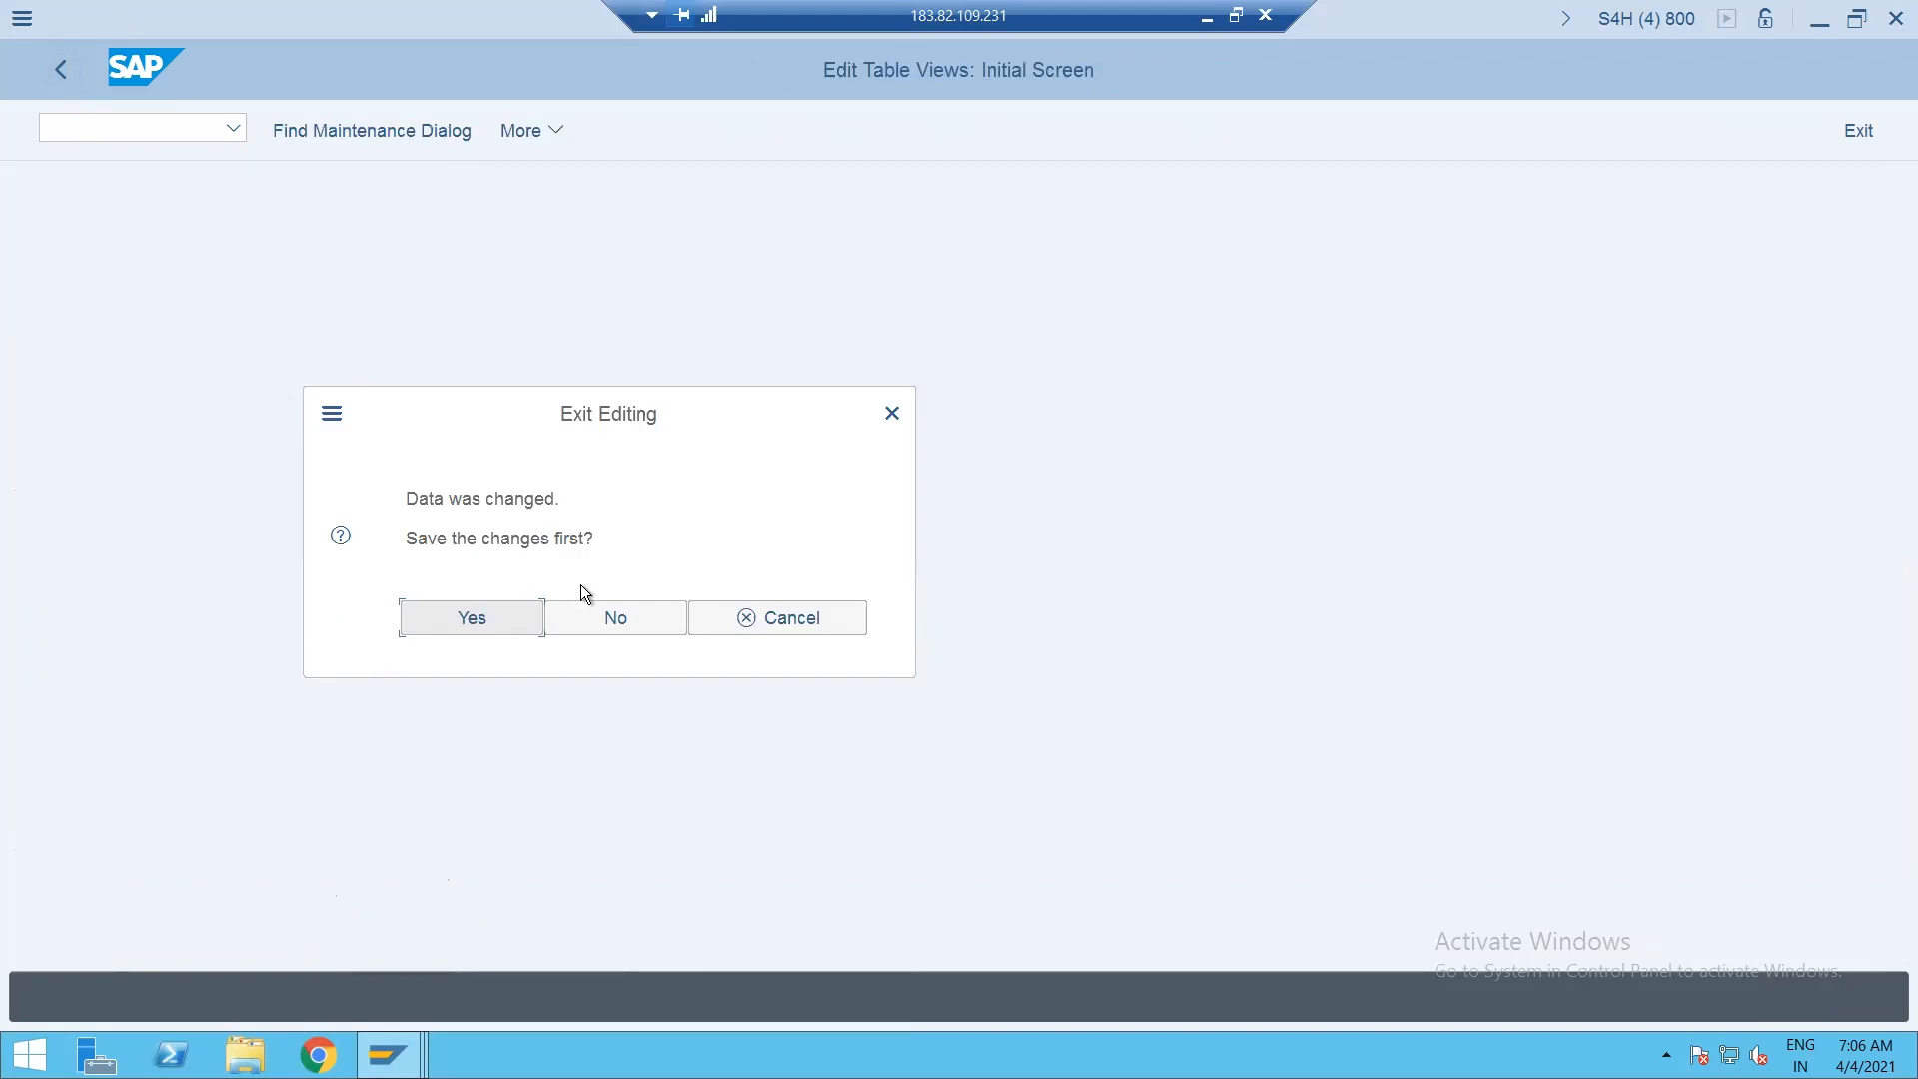
{"action": "left_click", "coordinate": [601, 622]}
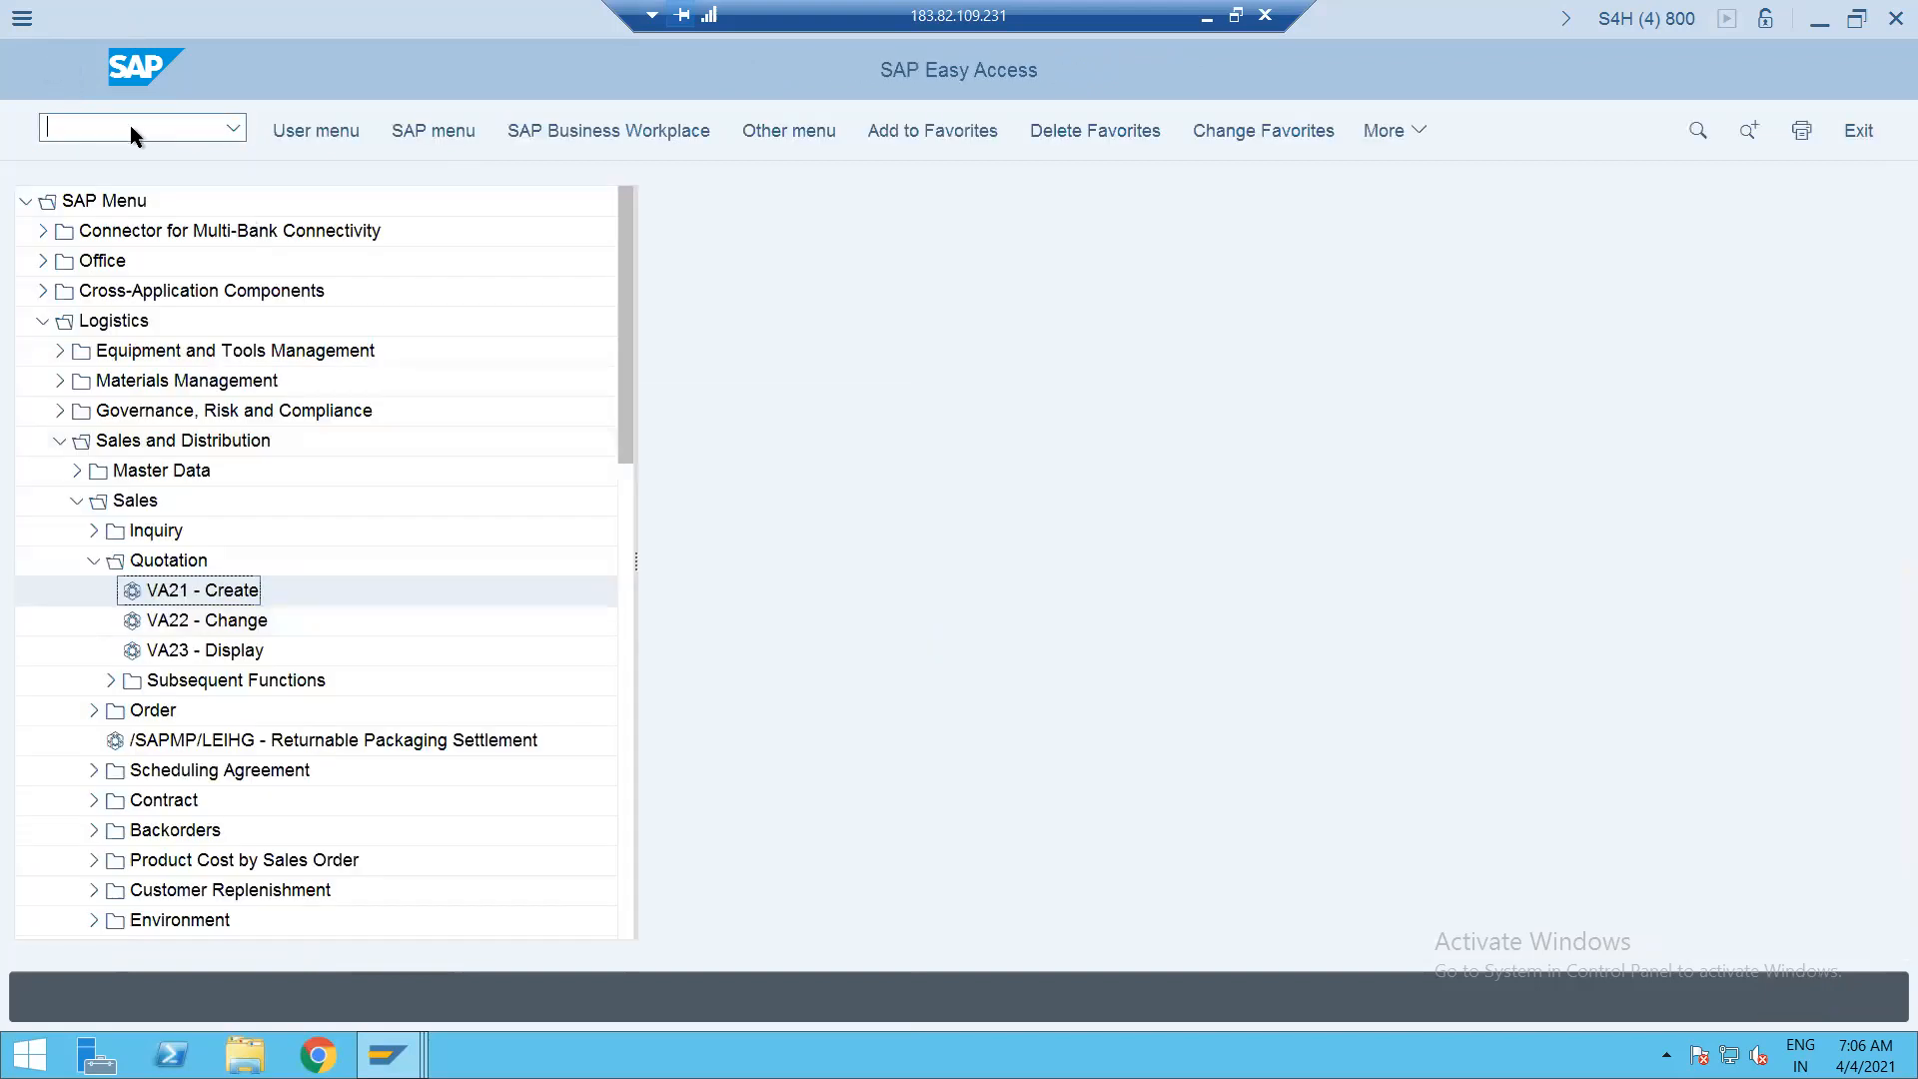
Open the item categories maintenance and mark item category TAN (Standard Item) in the overview.
{"action": "type", "text": "/NVOV"}
{"action": "key", "text": "Return"}
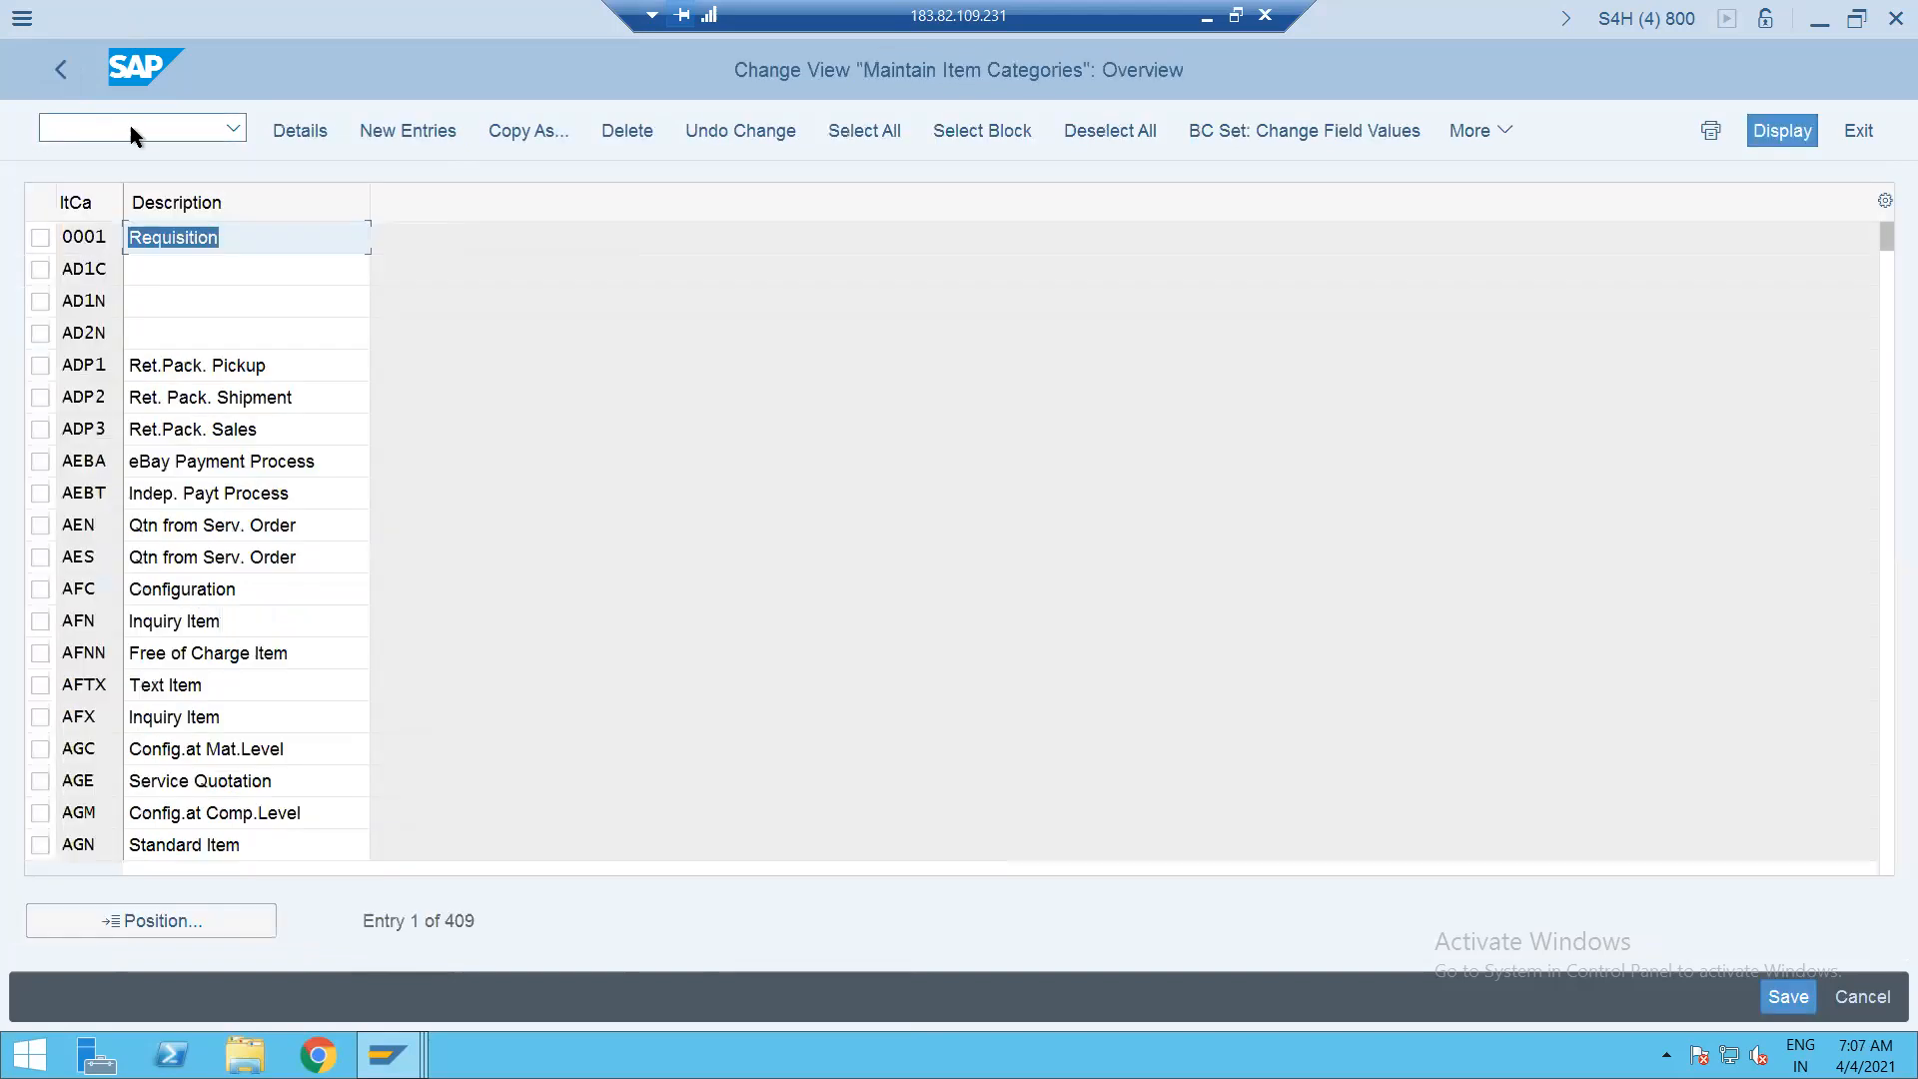
{"action": "left_click", "coordinate": [142, 913]}
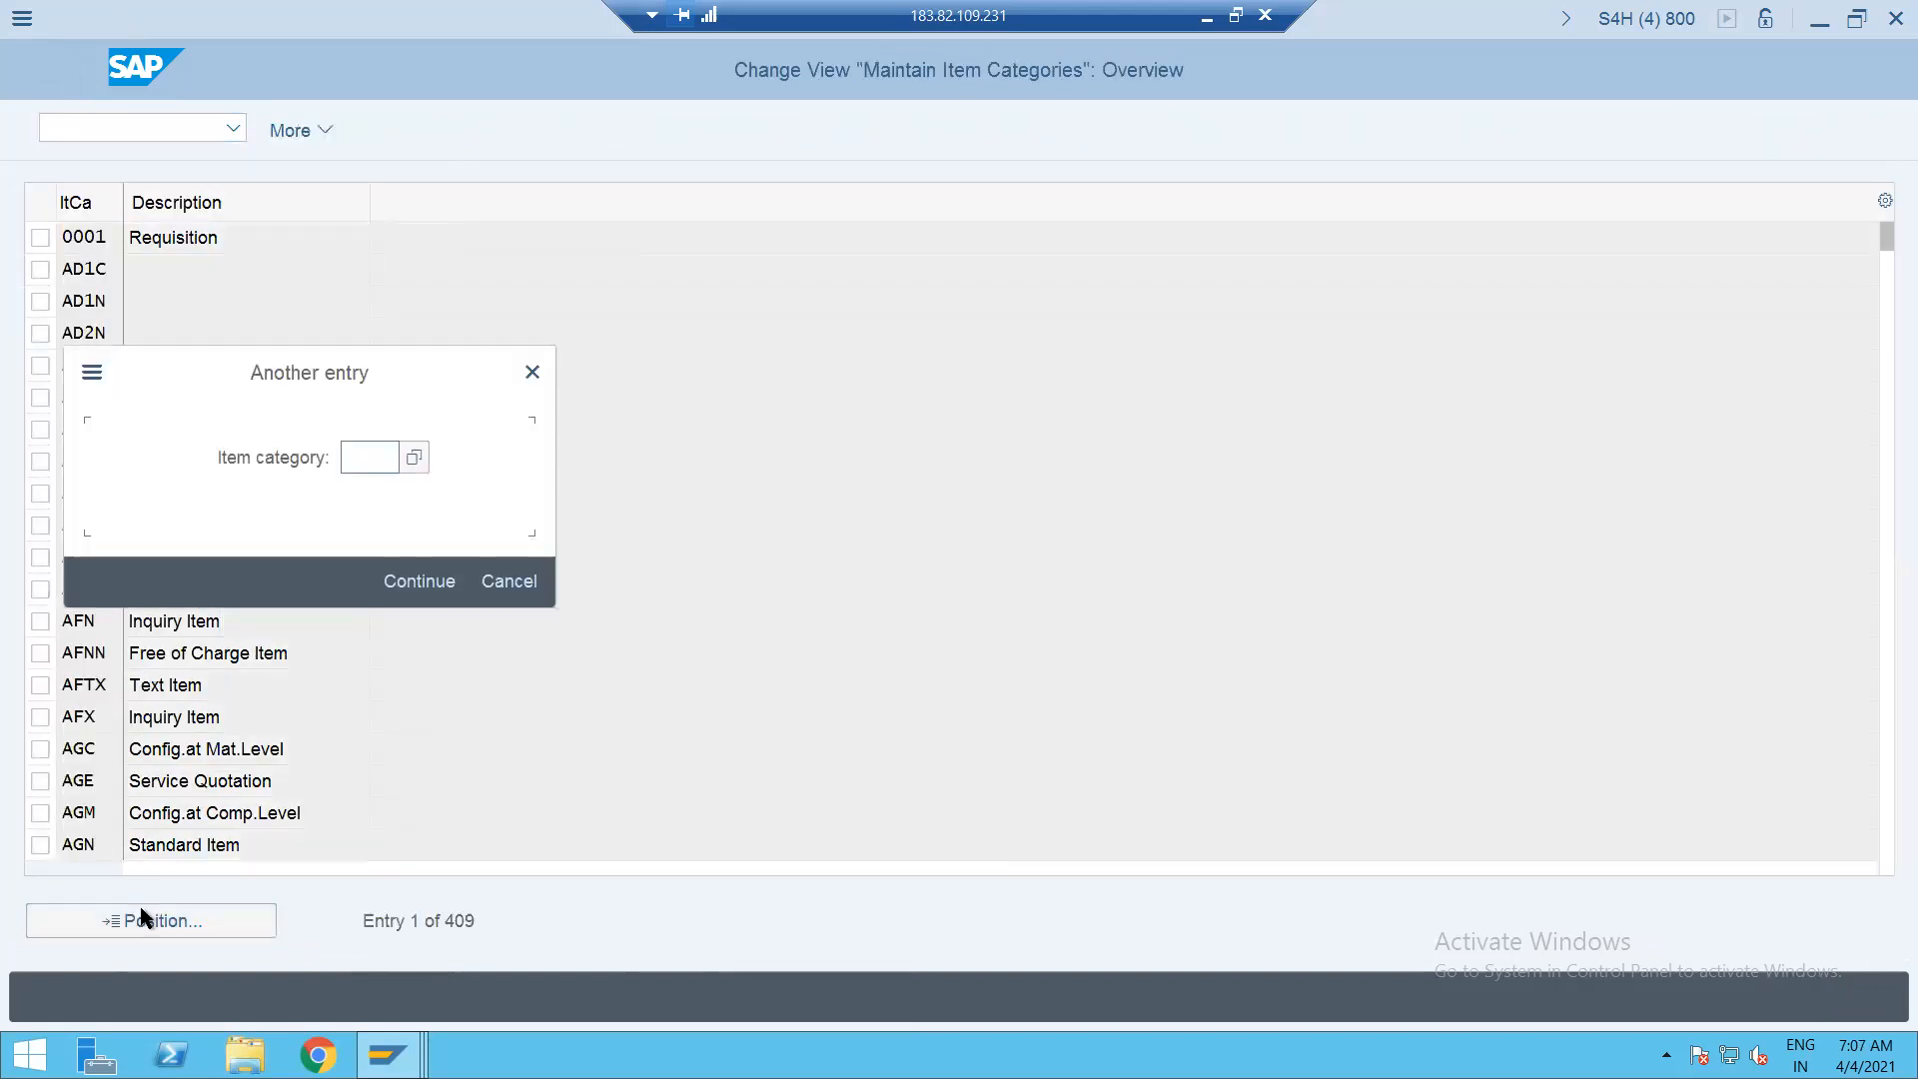
{"action": "type", "text": "TAN"}
{"action": "key", "text": "Return"}
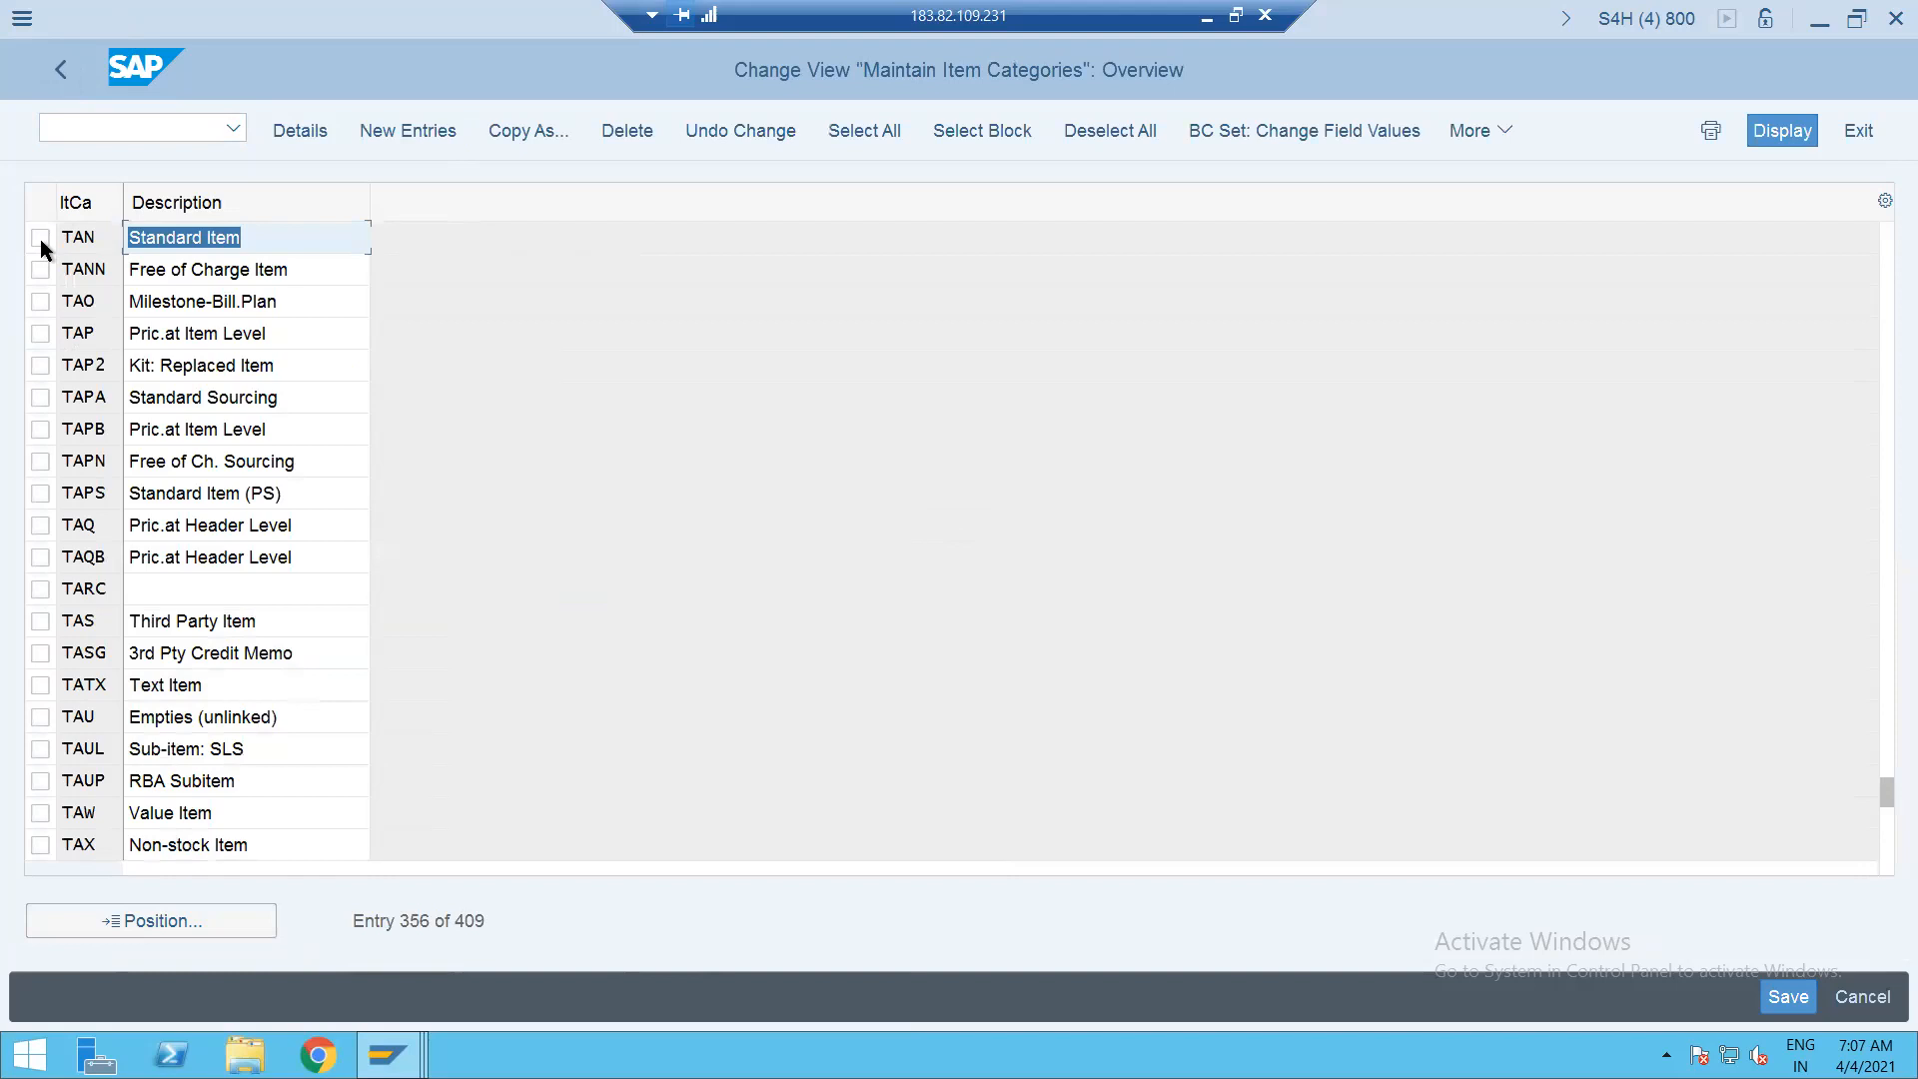
{"action": "left_click", "coordinate": [40, 238]}
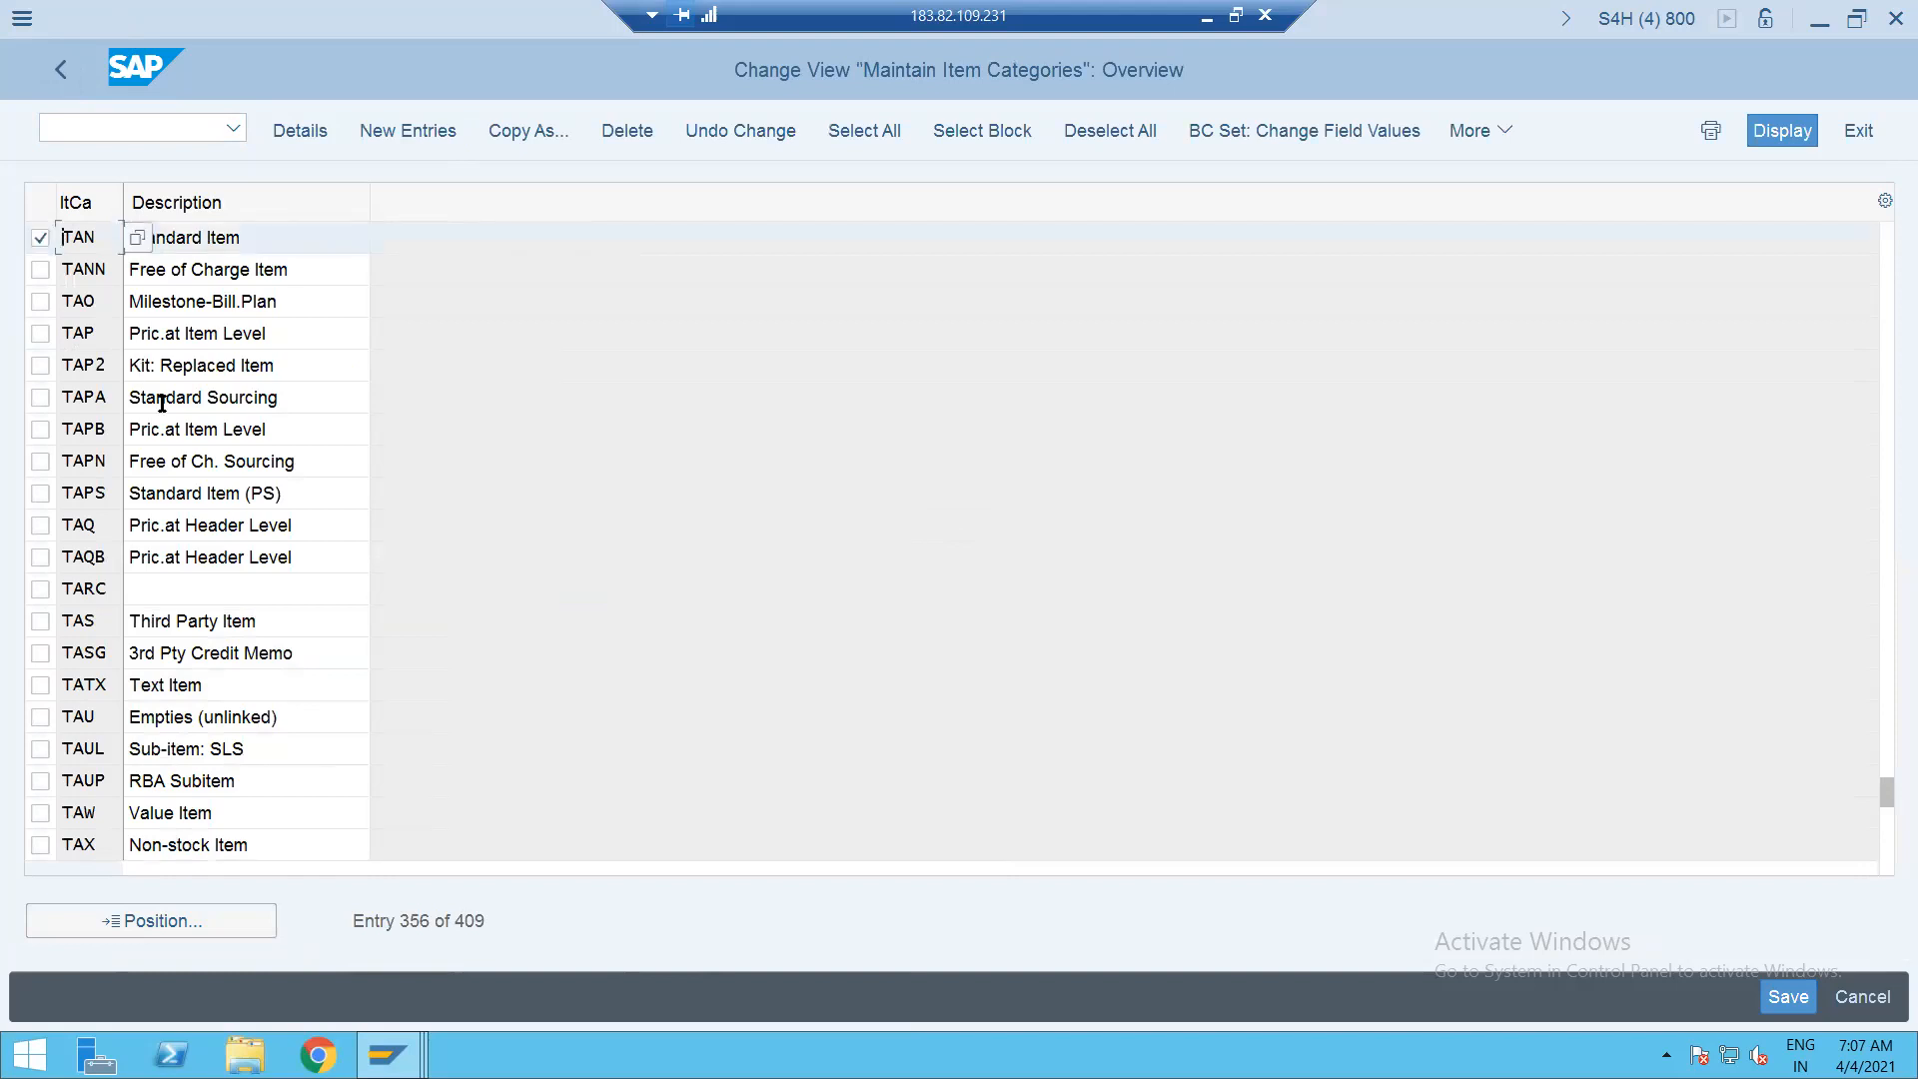
Position the item categories overview on BVN (Cash Sales) and mark that entry as well.
{"action": "left_click", "coordinate": [120, 921]}
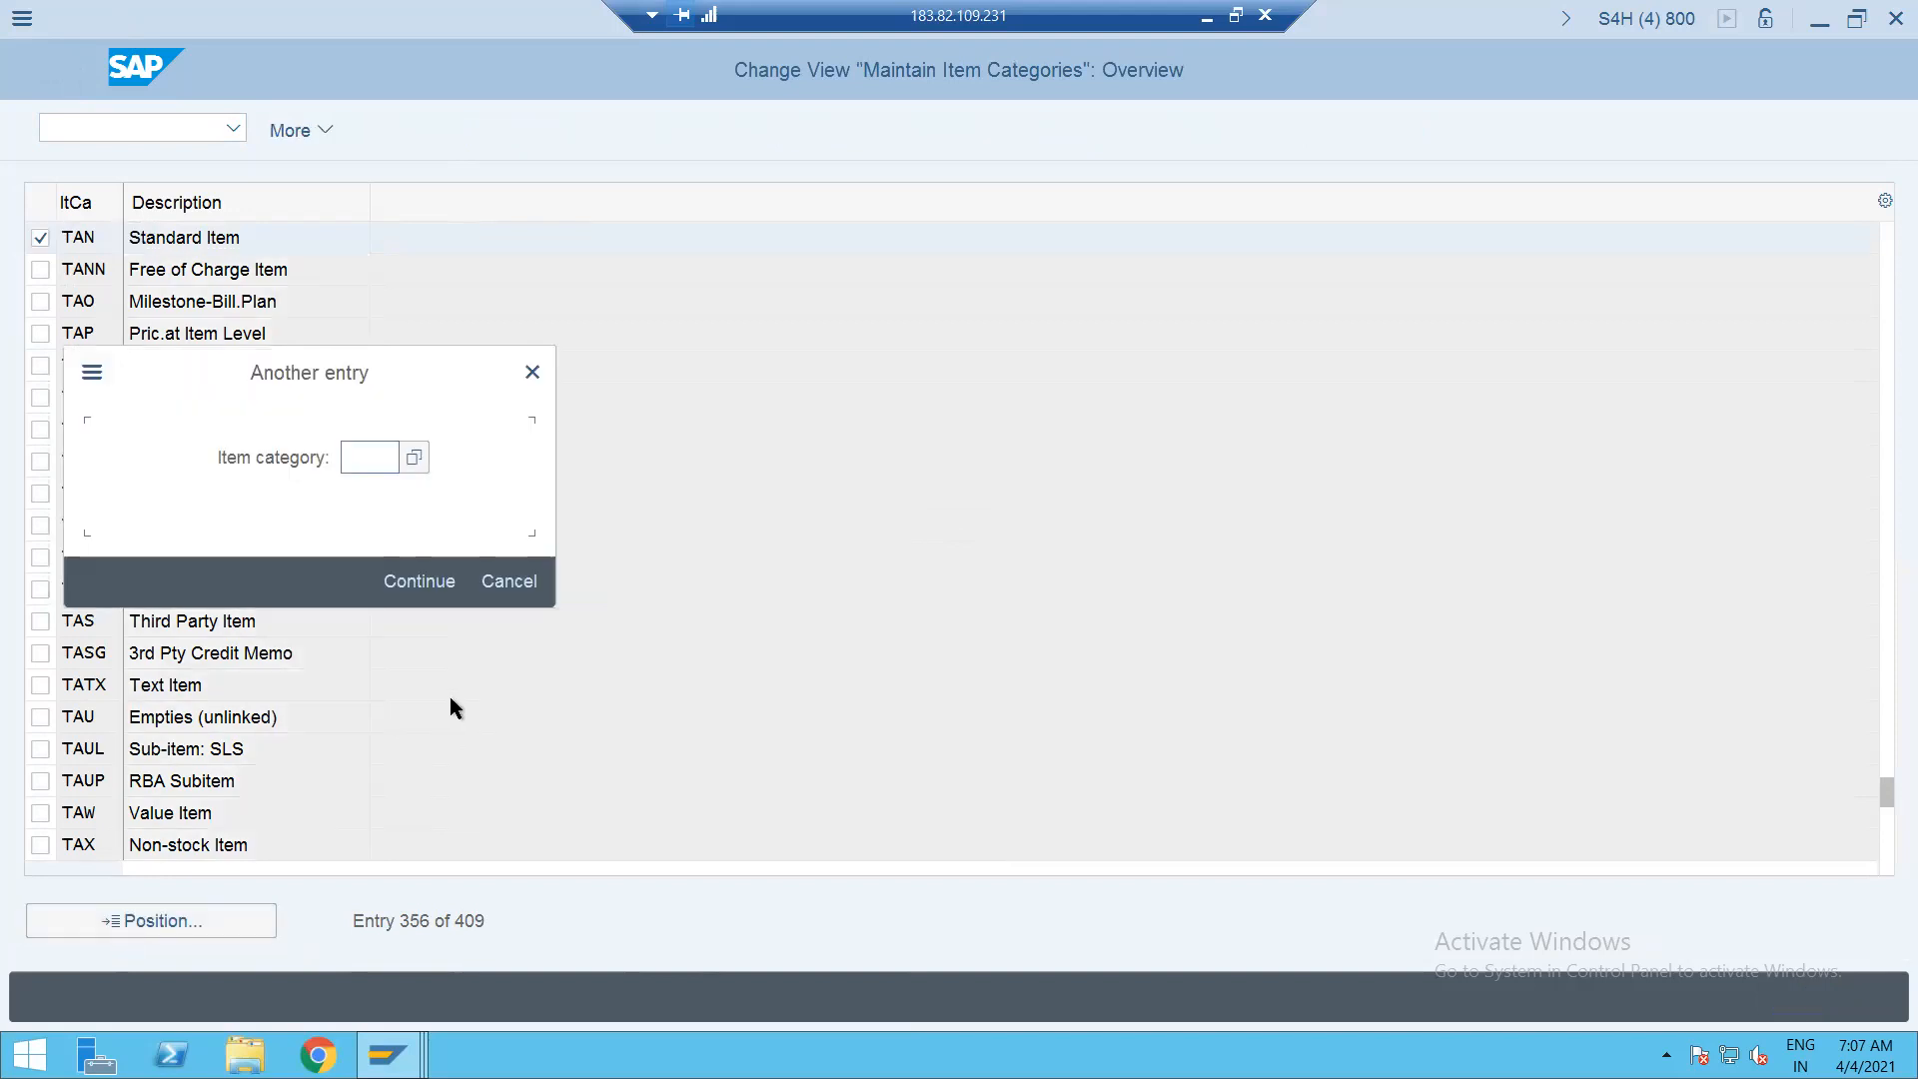
{"action": "type", "text": "BVN"}
{"action": "key", "text": "Return"}
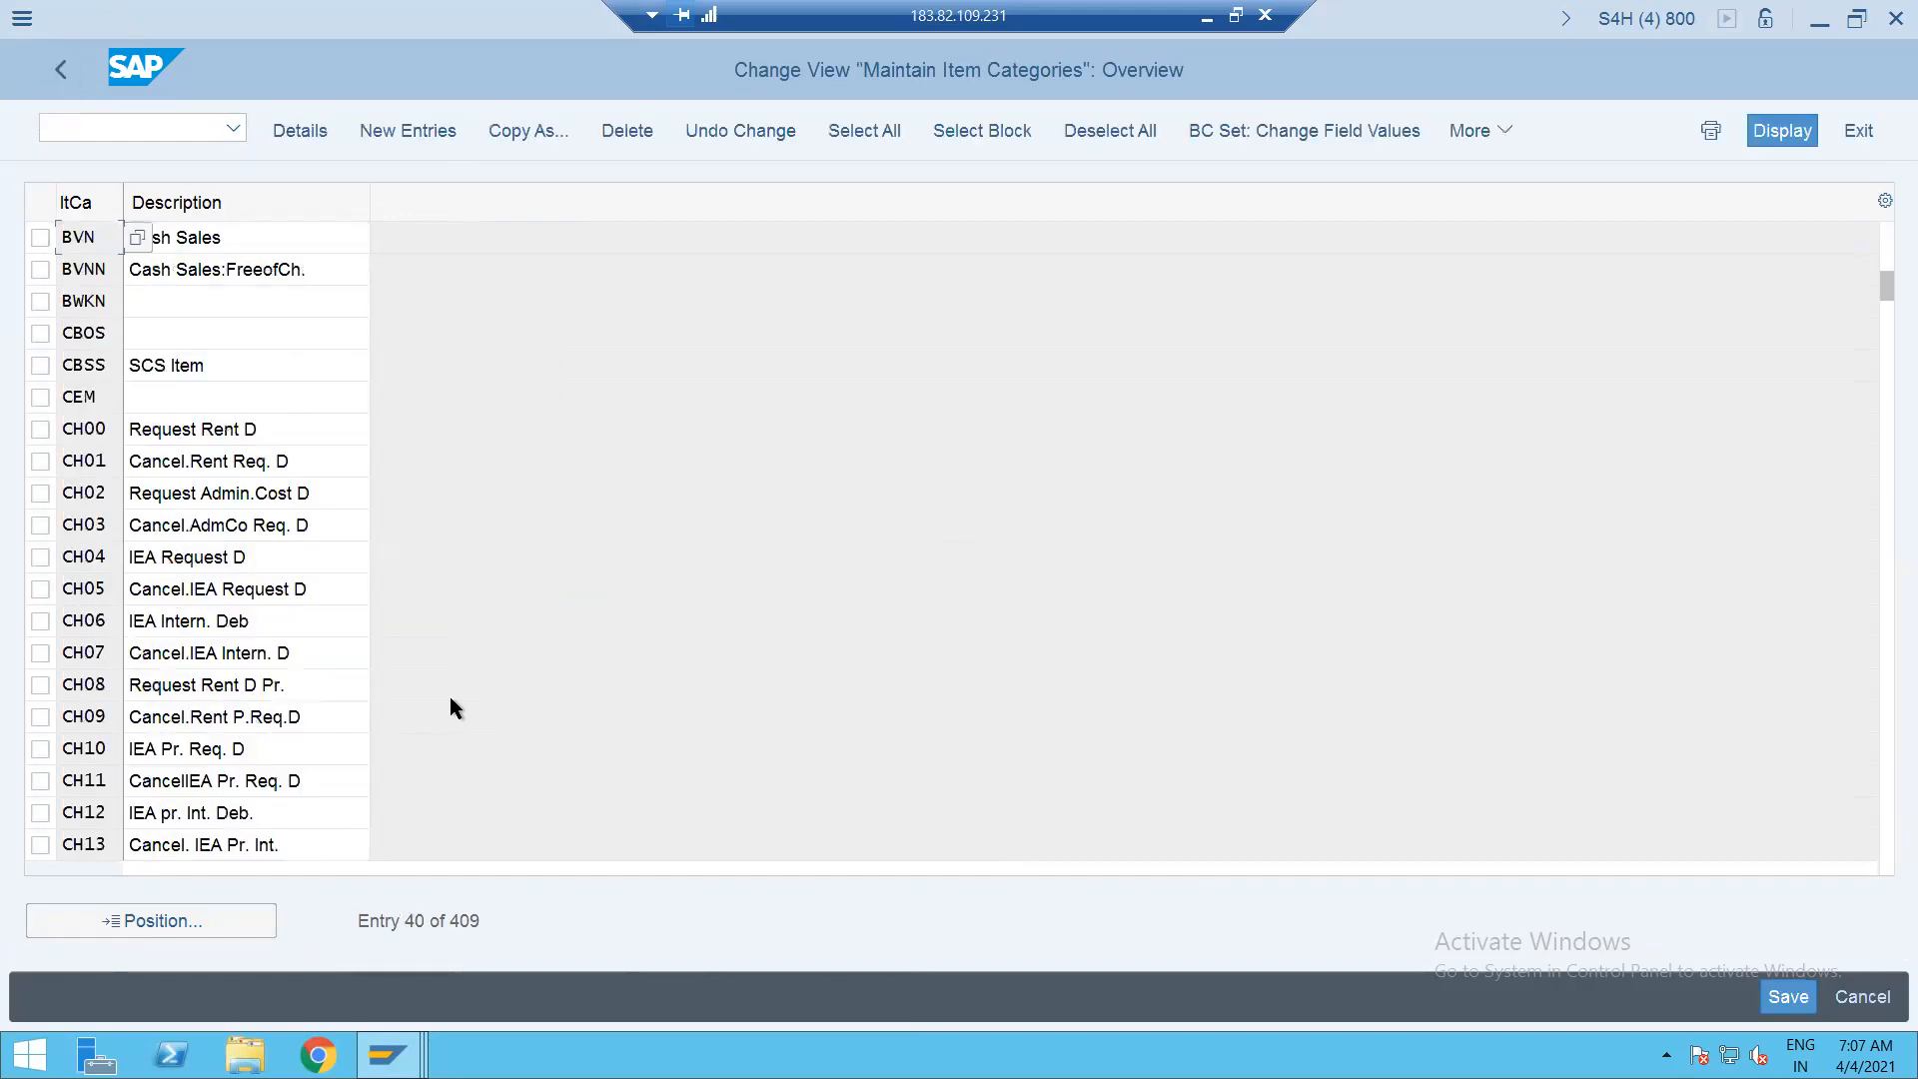
{"action": "left_click", "coordinate": [40, 240]}
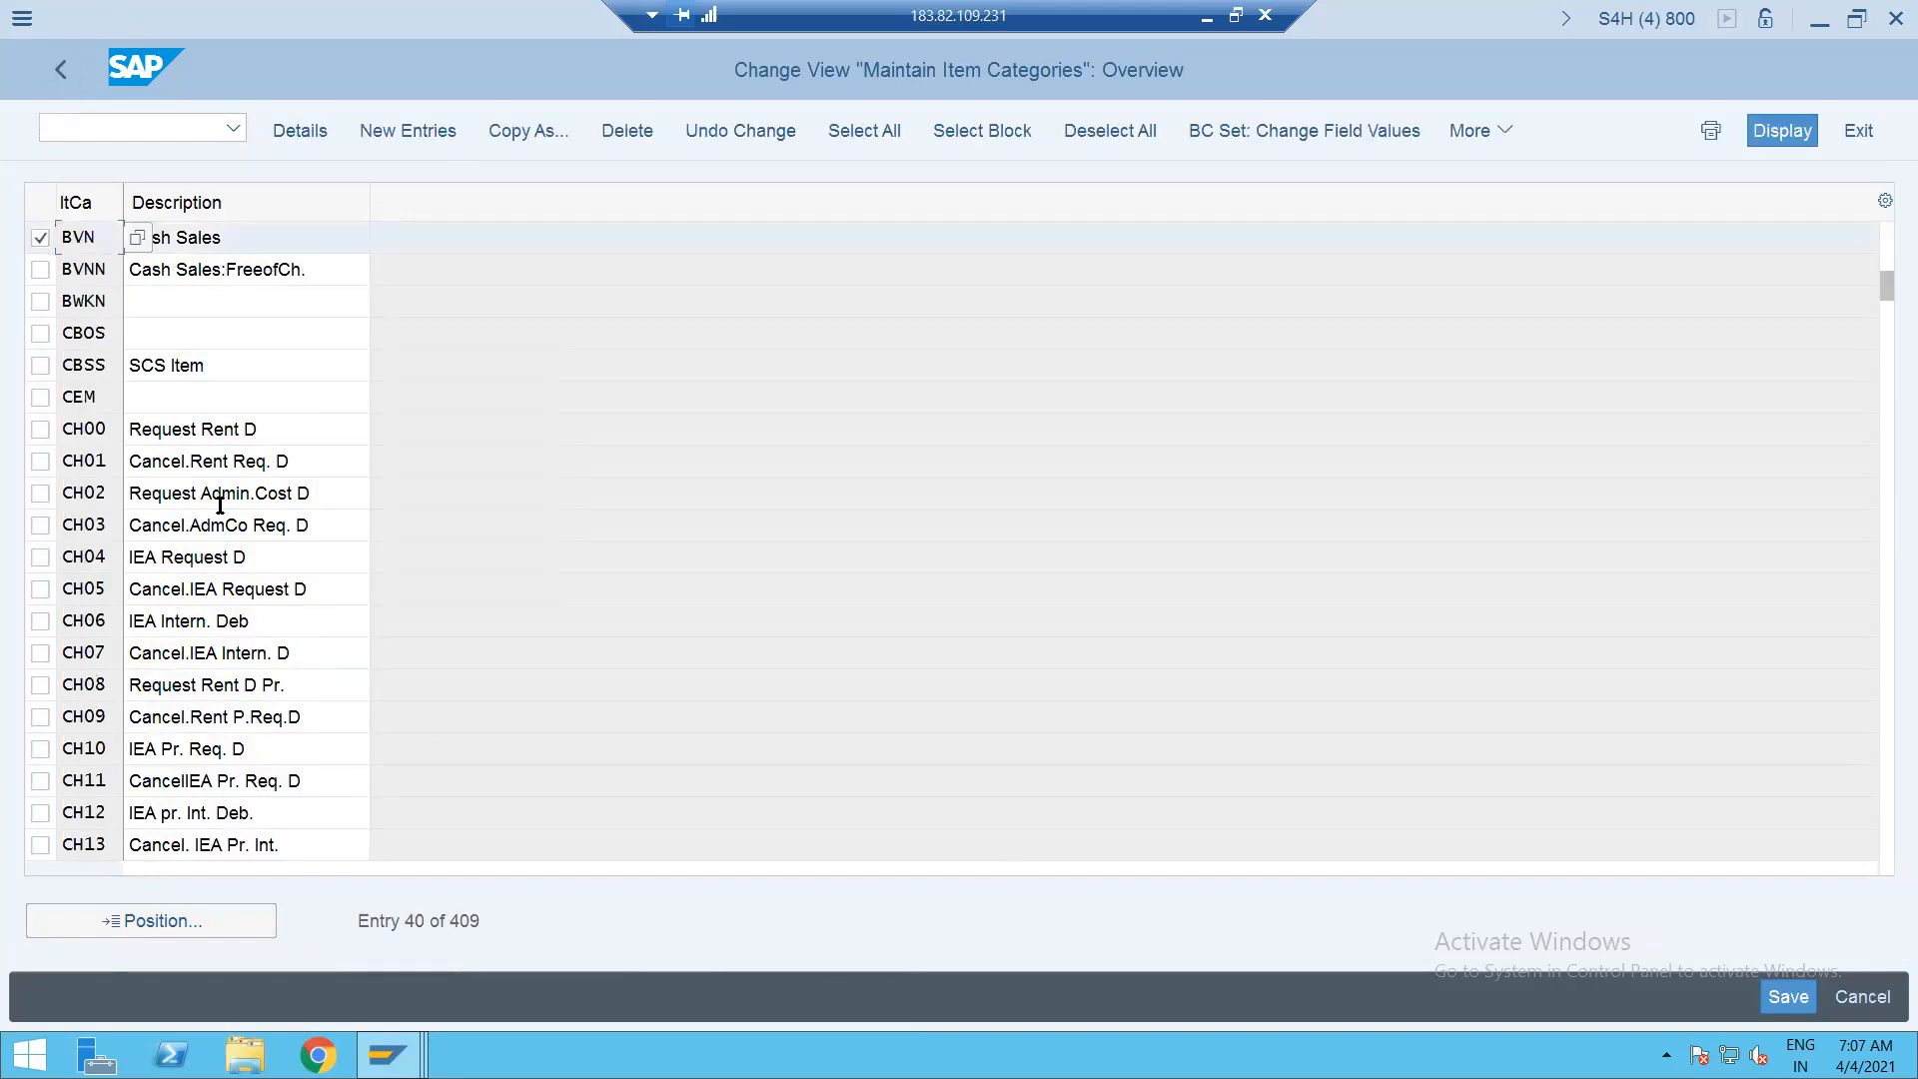
Compare the billing relevance and business data of item categories BVN and TAN in their details, and leave the maintenance.
{"action": "left_click", "coordinate": [299, 135]}
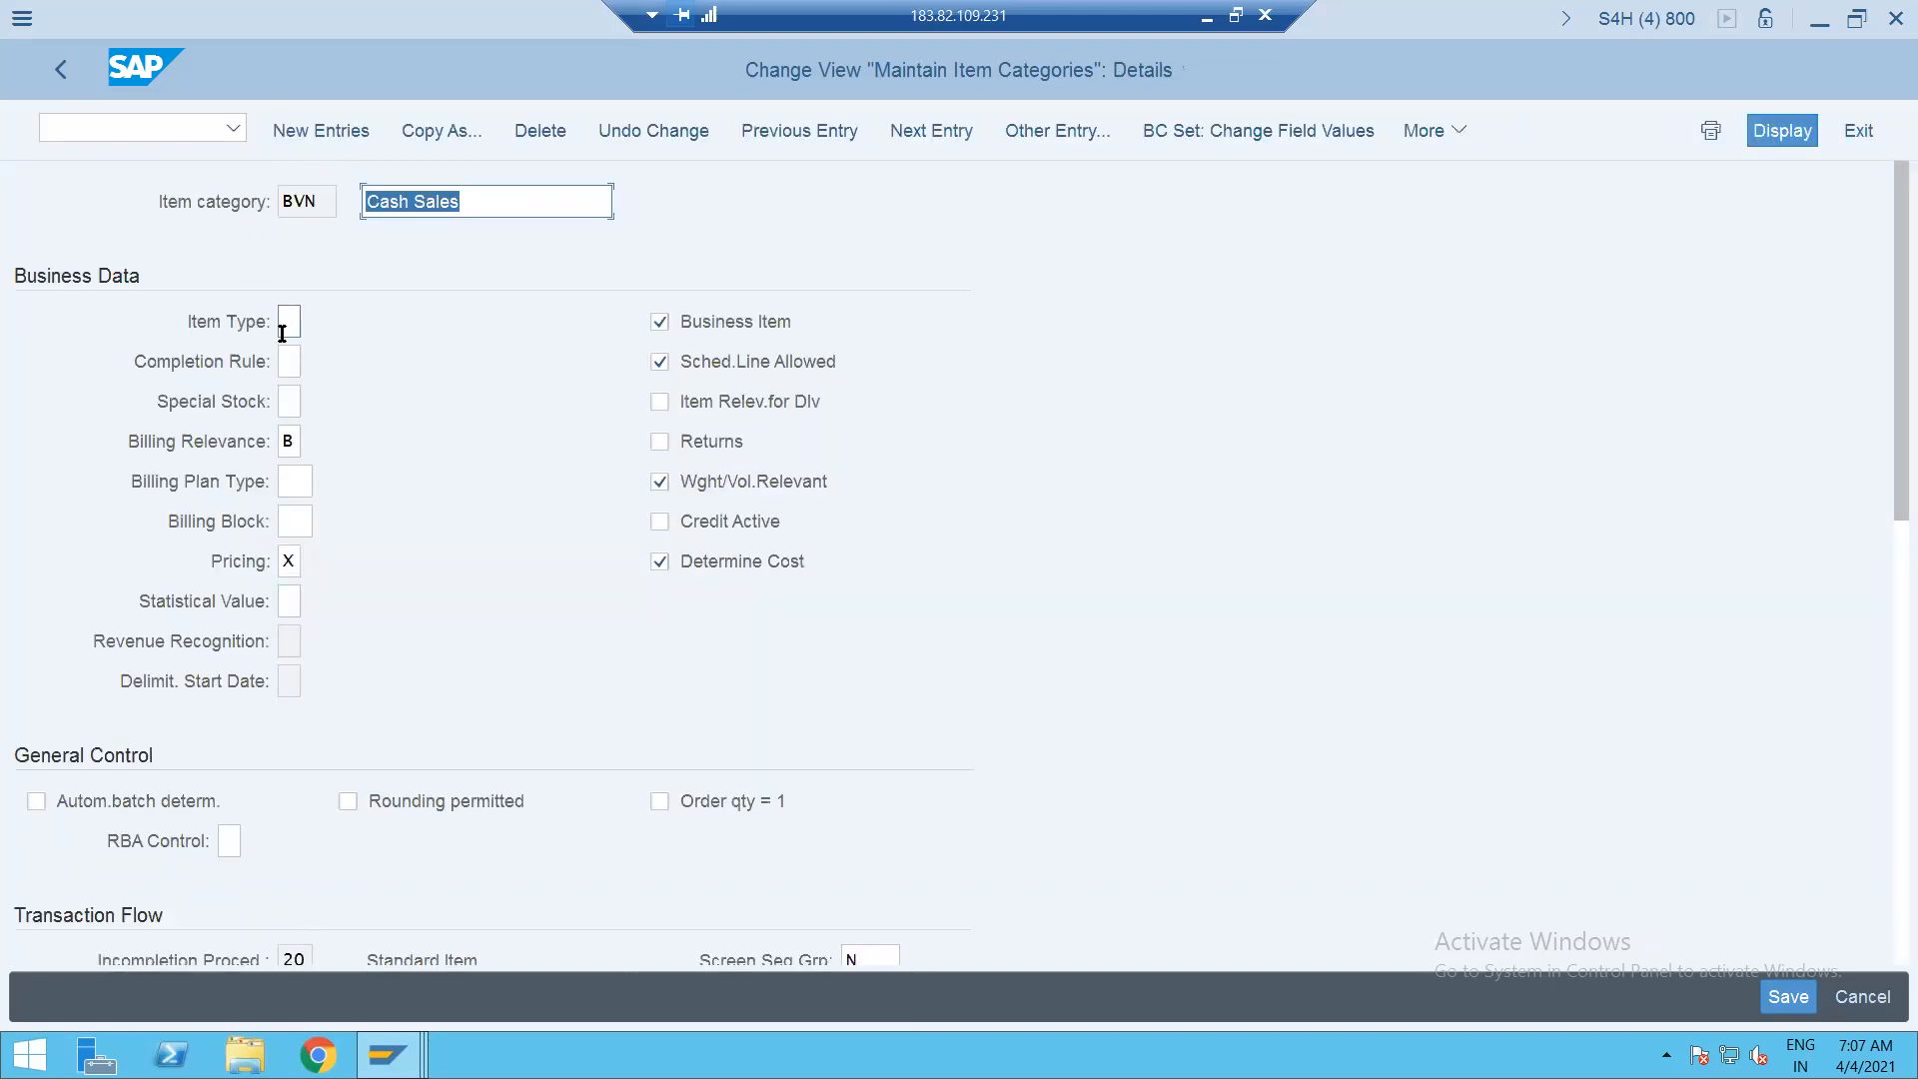
{"action": "left_click", "coordinate": [284, 445]}
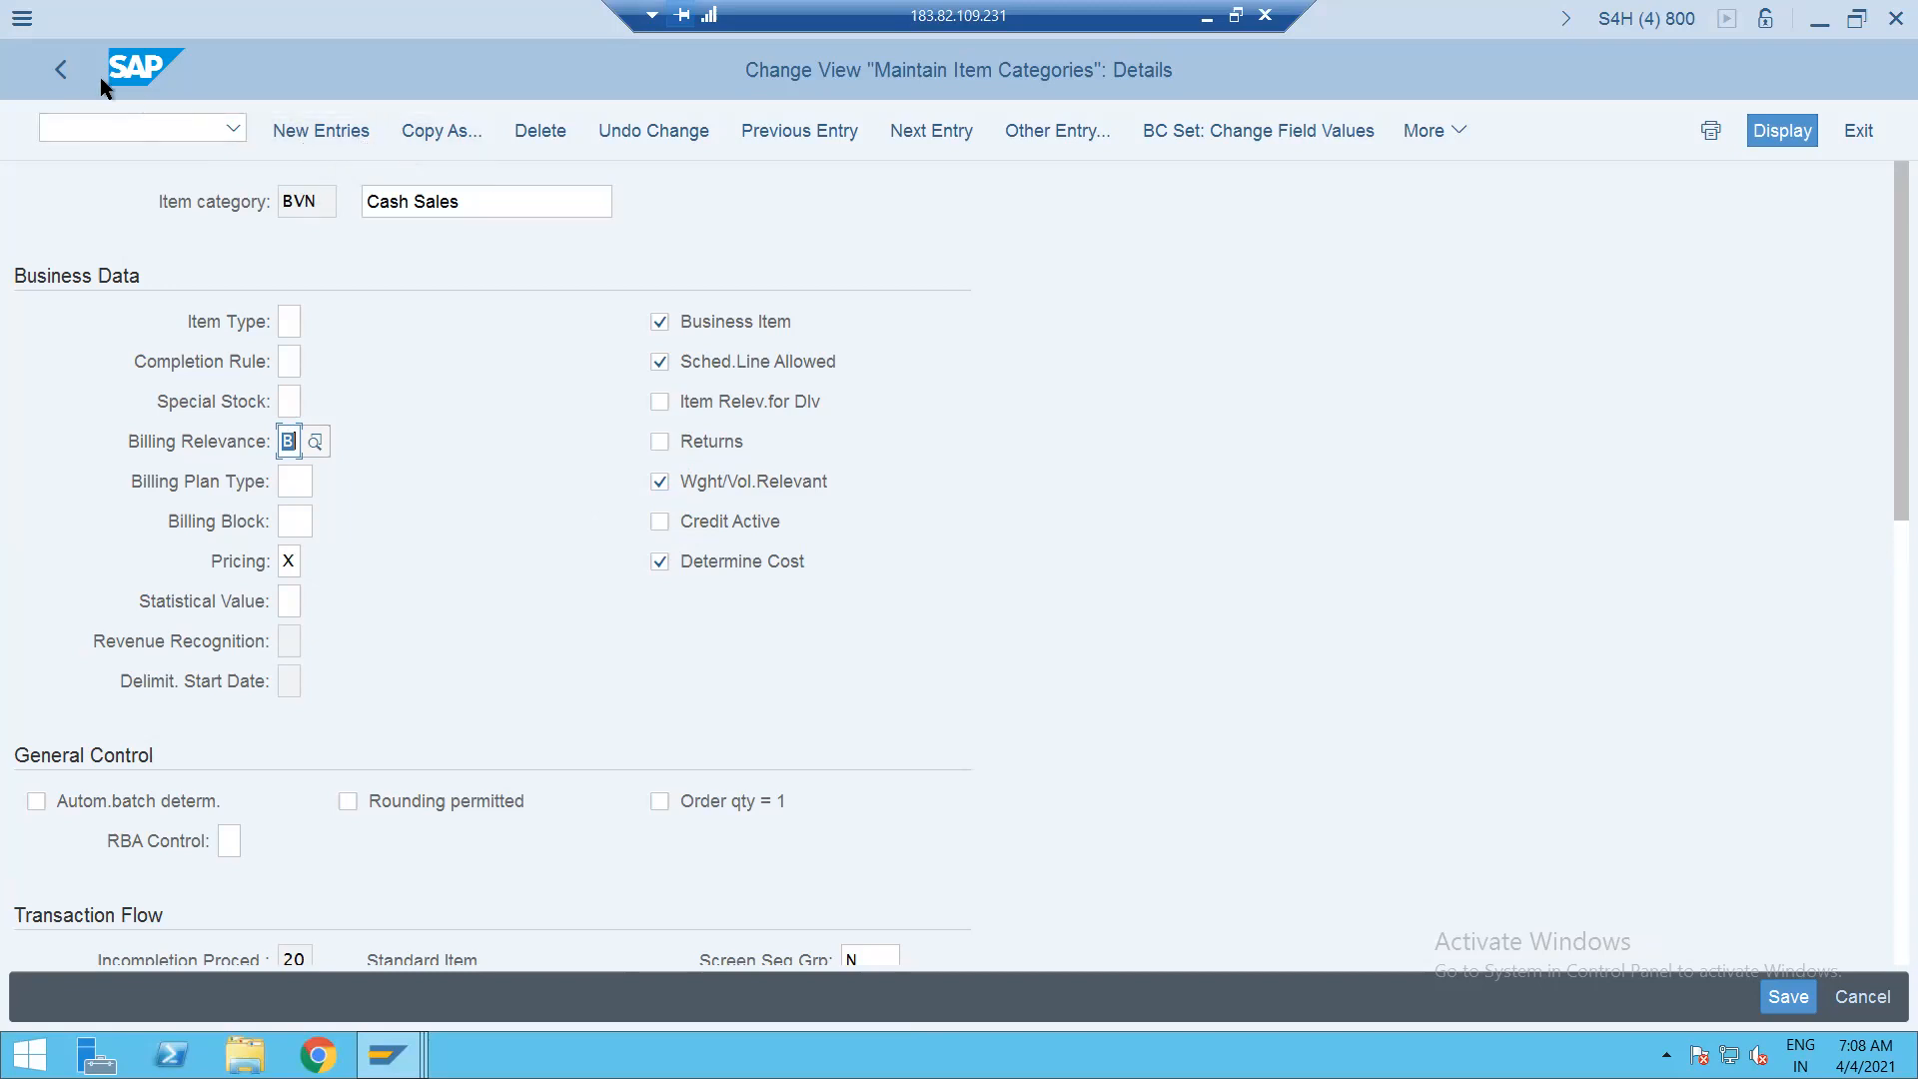
{"action": "left_click", "coordinate": [927, 133]}
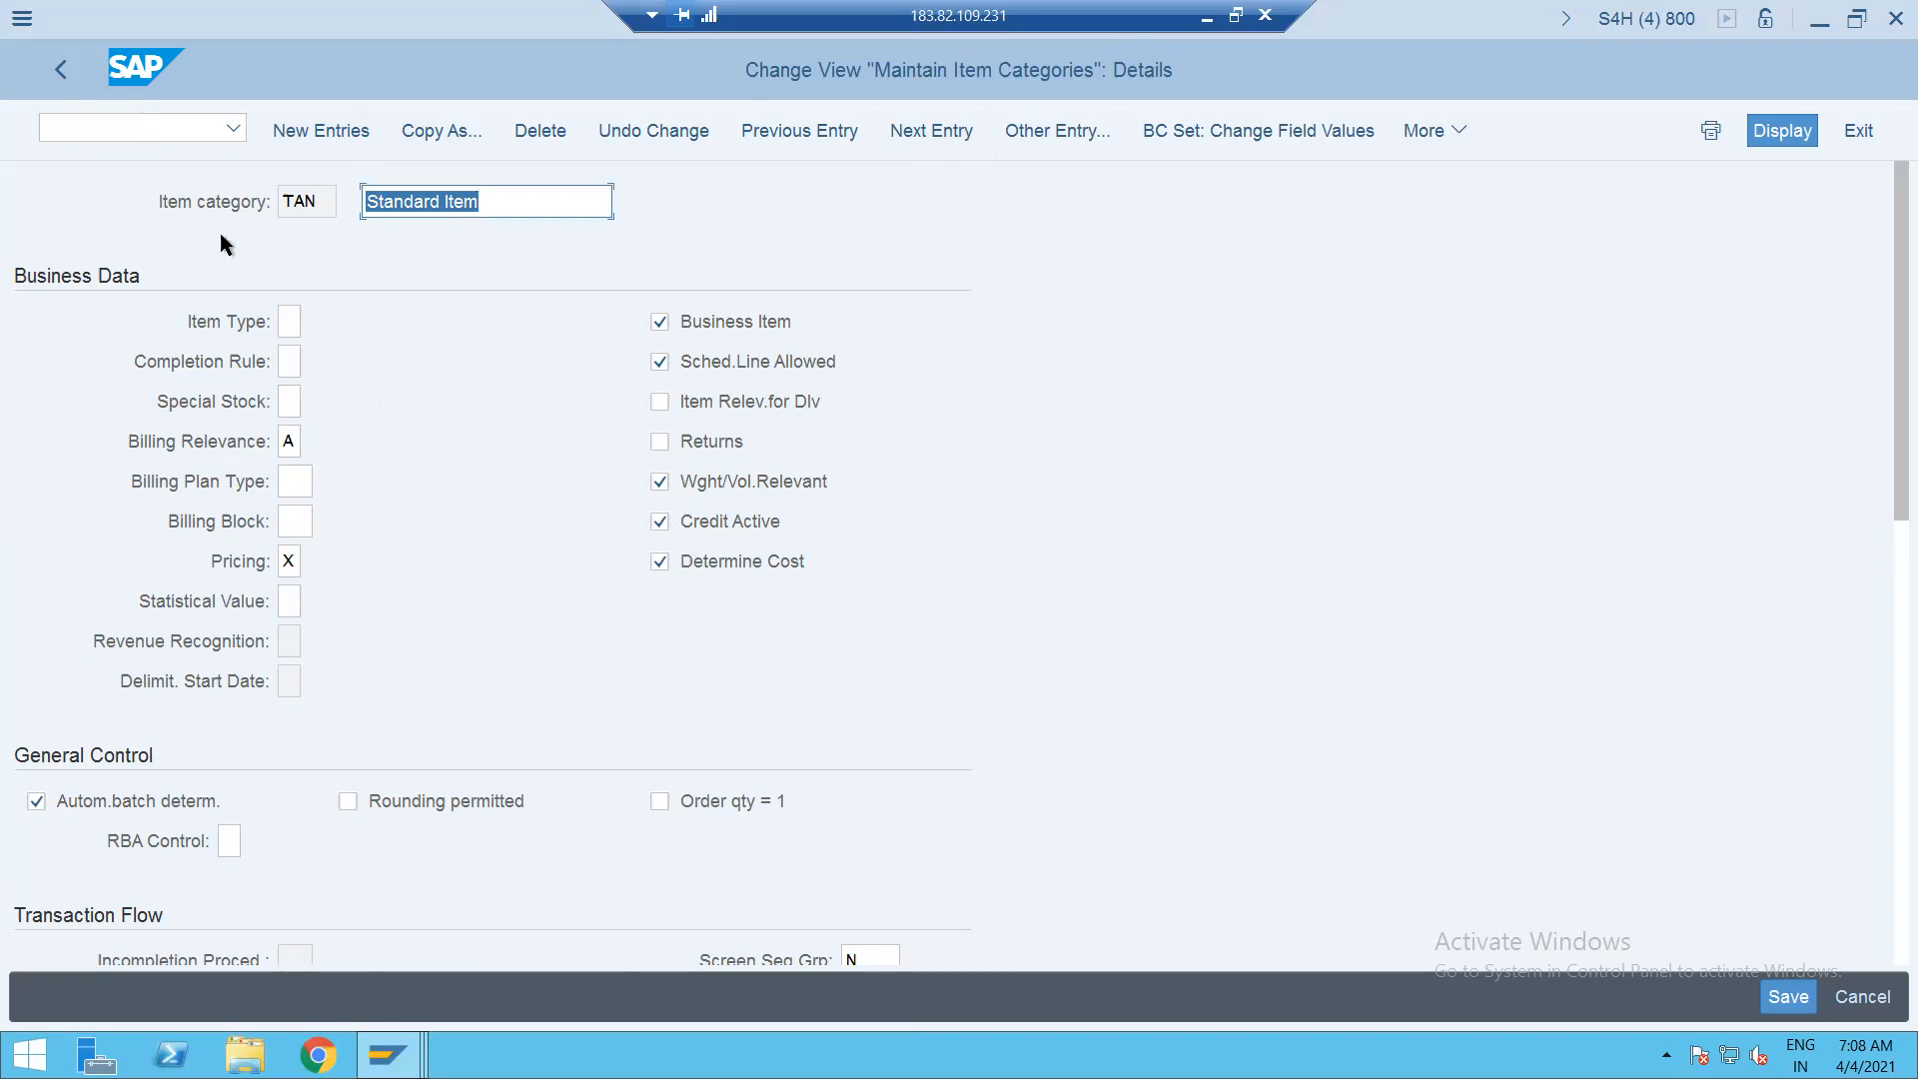
{"action": "left_click", "coordinate": [60, 65]}
{"action": "left_click", "coordinate": [60, 64]}
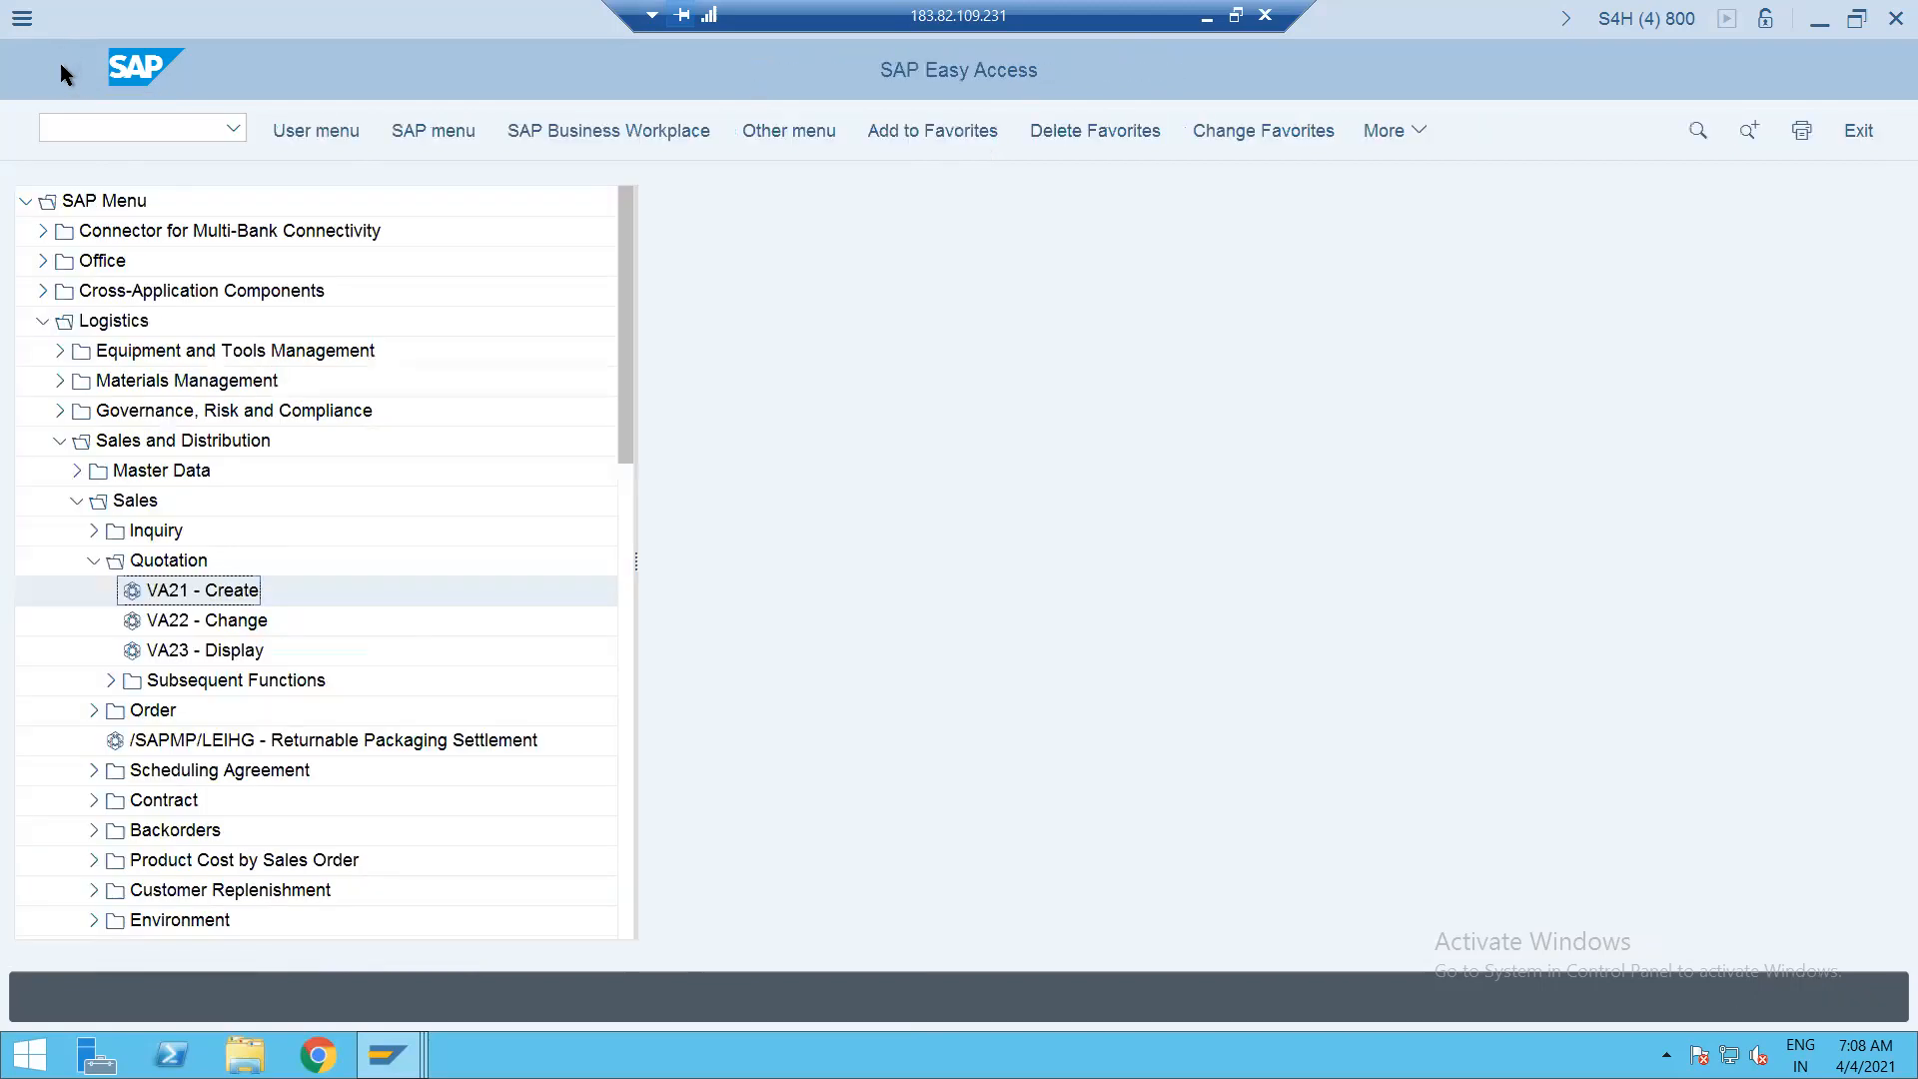
Open transaction OVLP for delivery item categories and check whether TAN is relevant for picking.
{"action": "type", "text": "/NOVLP"}
{"action": "key", "text": "Return"}
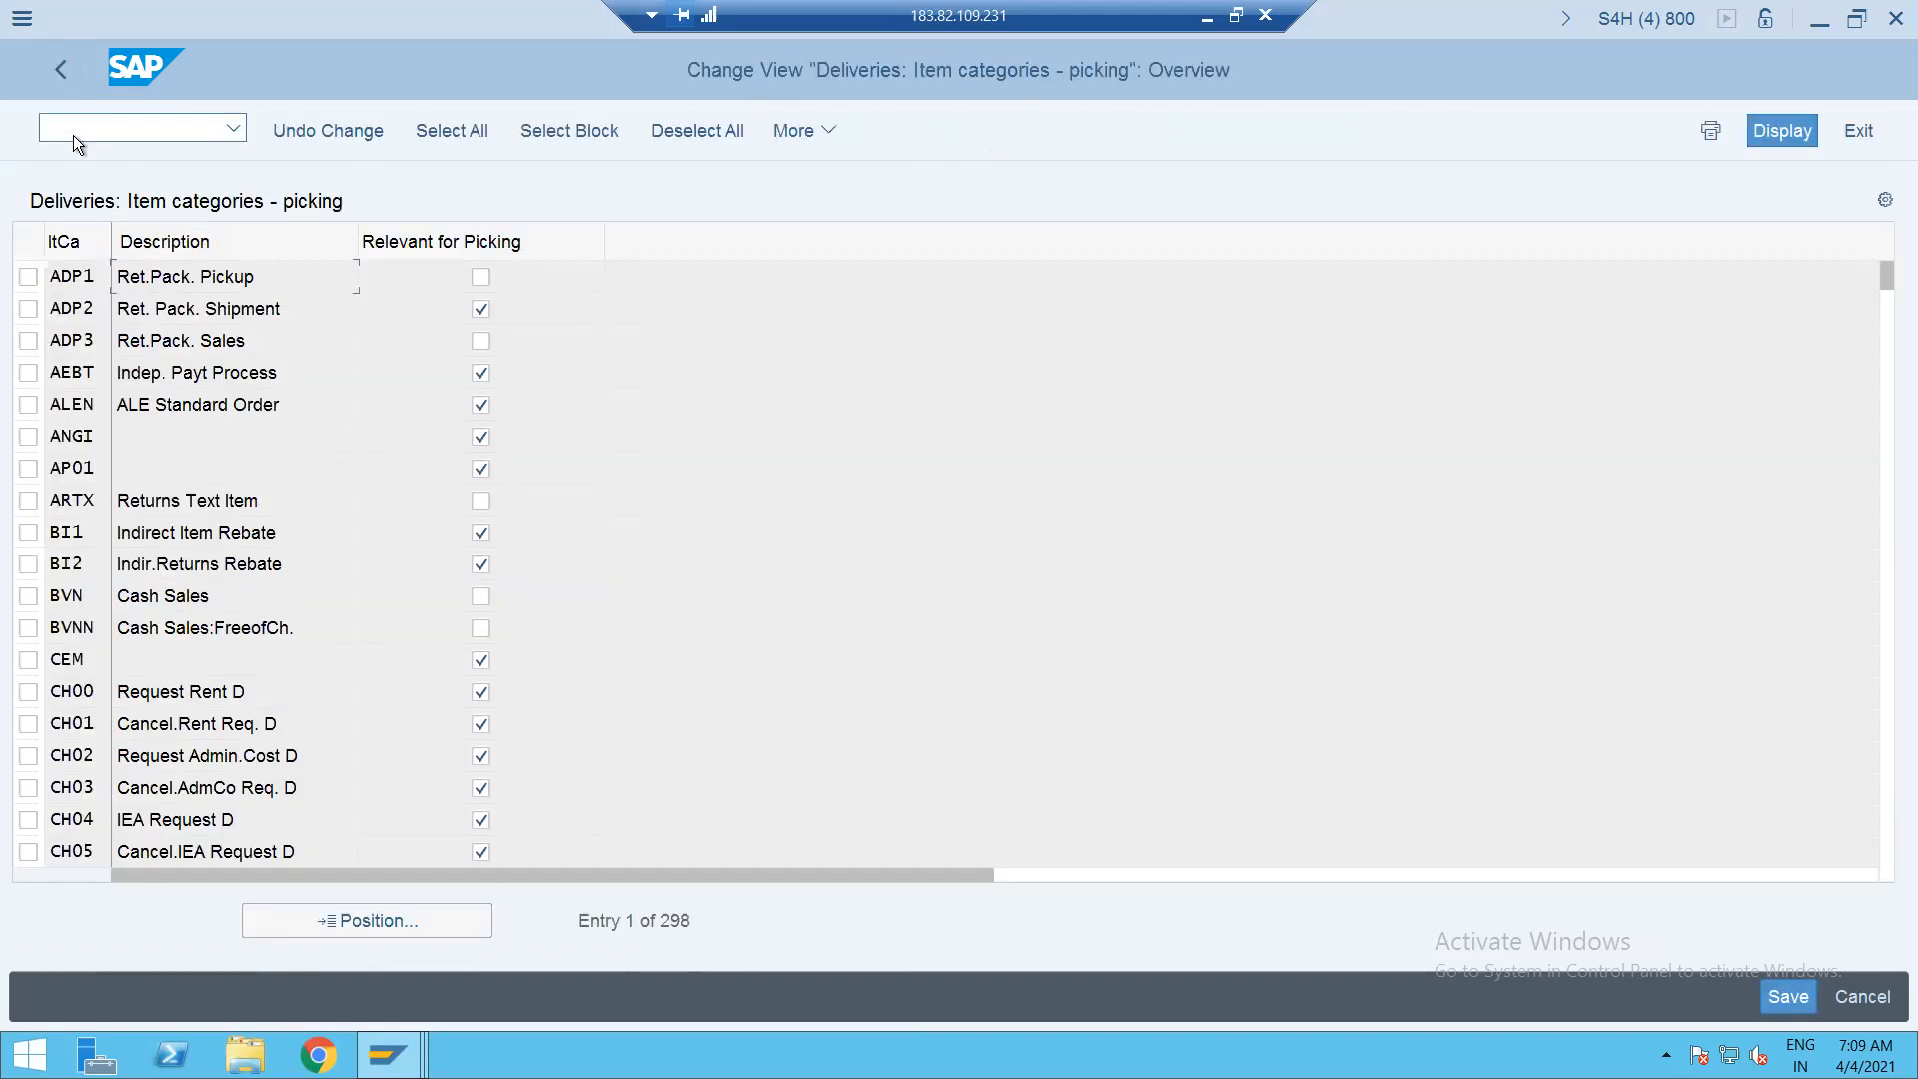
{"action": "left_click", "coordinate": [274, 919]}
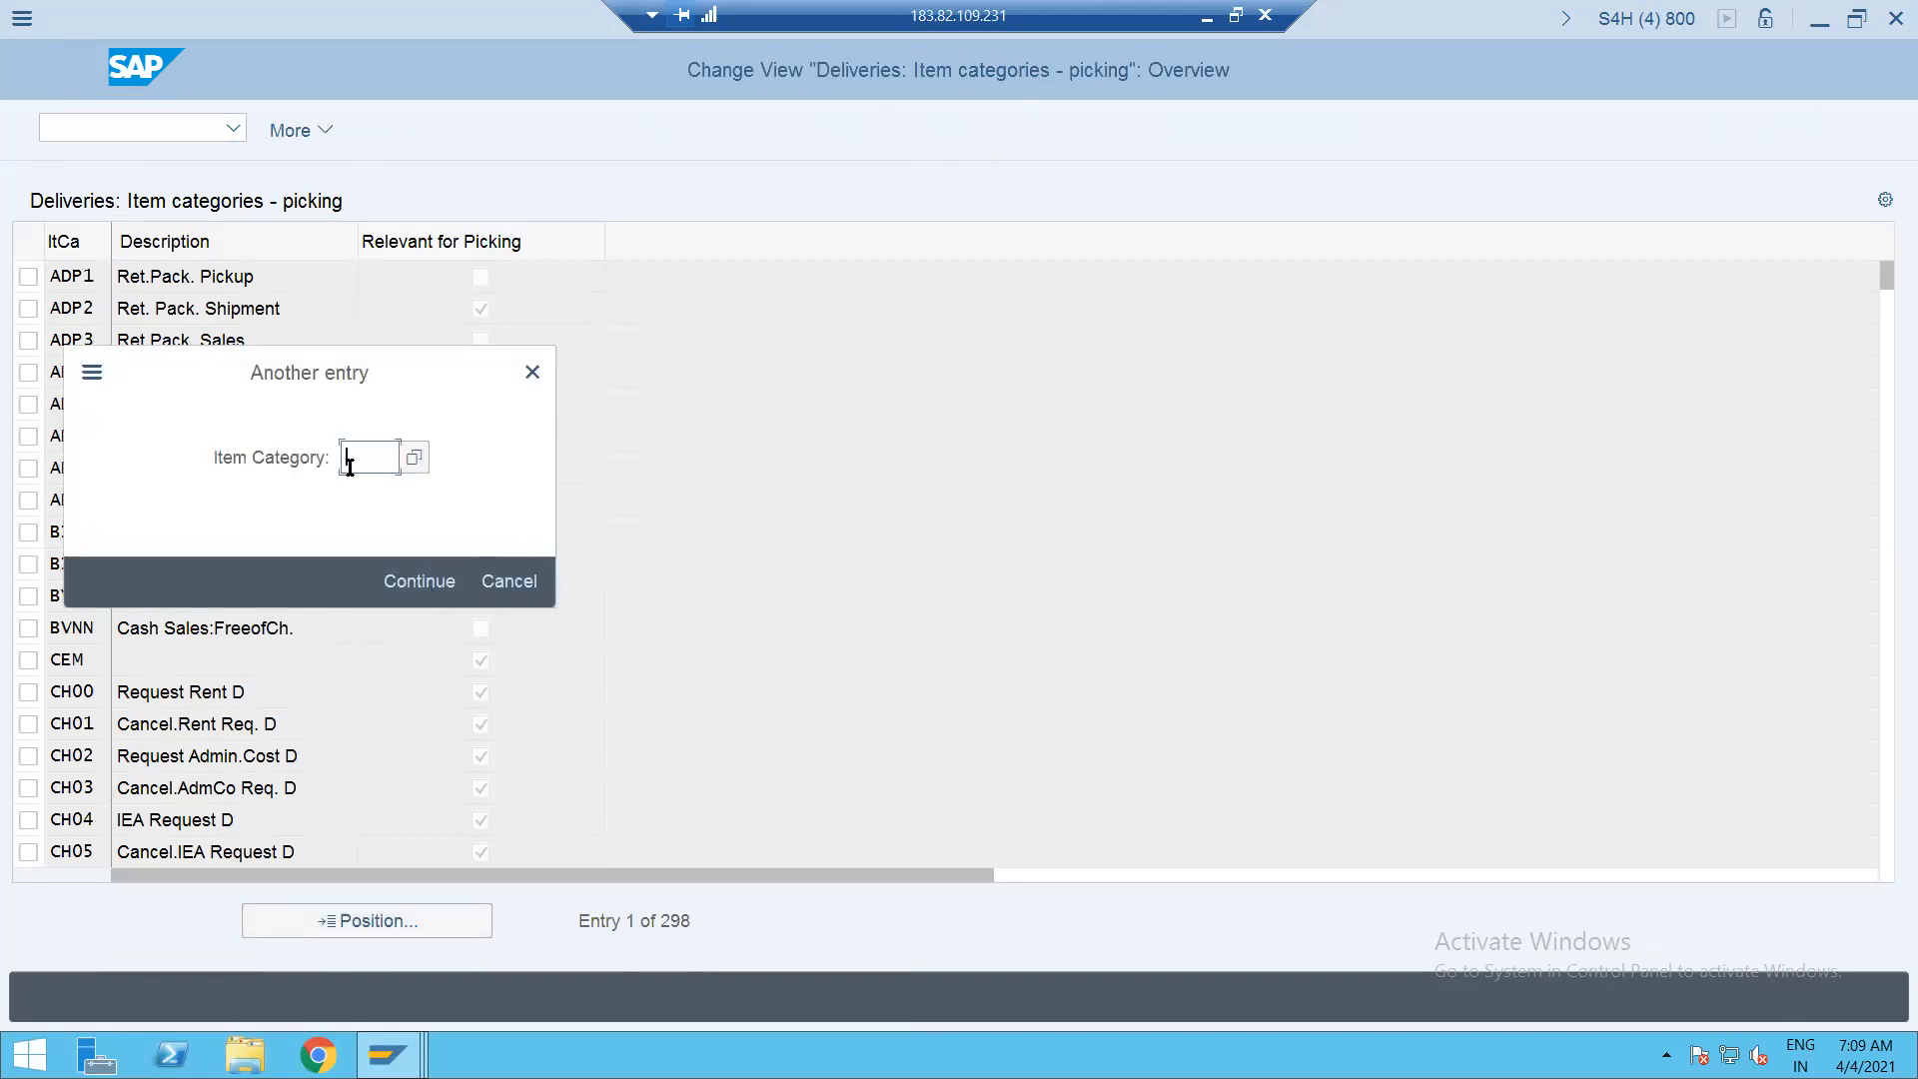
{"action": "type", "text": "TAN"}
{"action": "key", "text": "Return"}
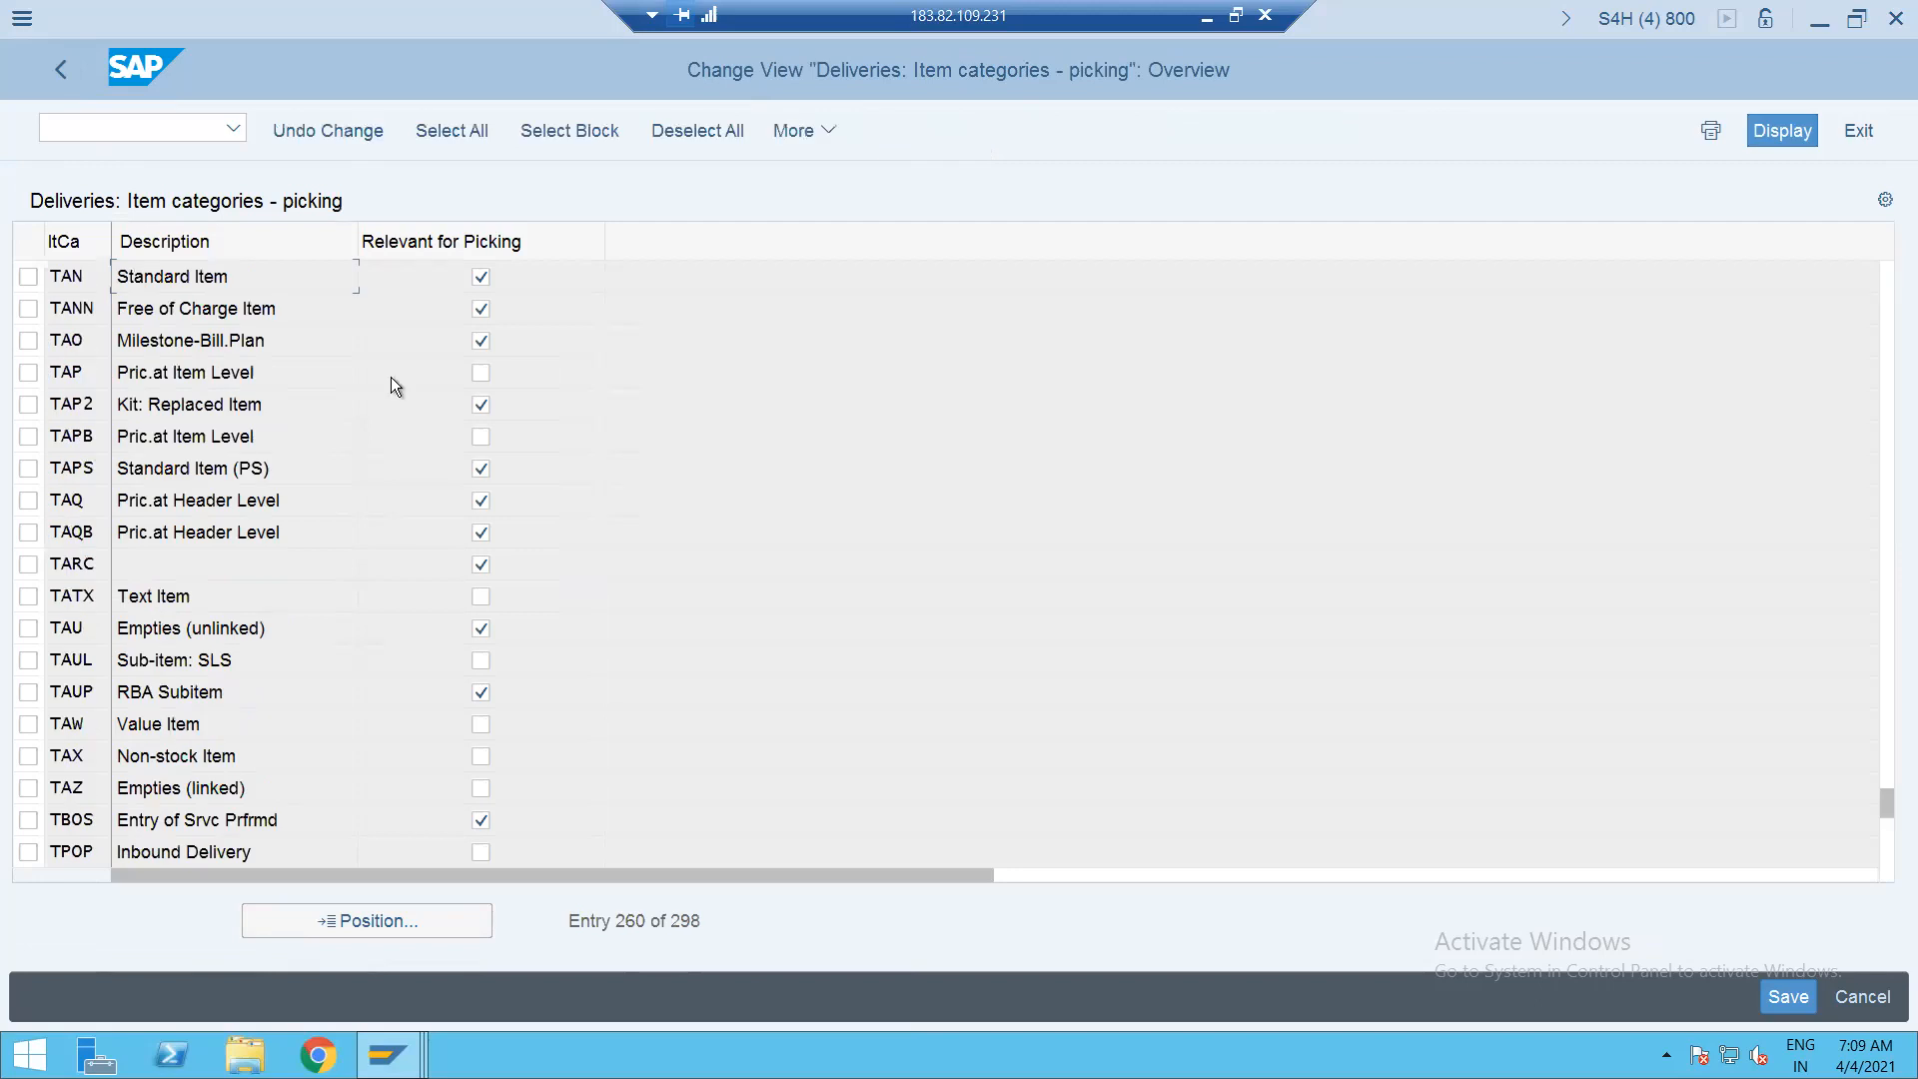
Locate item category BVN in the picking overview, check its picking relevance, and leave the transaction.
{"action": "left_click", "coordinate": [338, 924]}
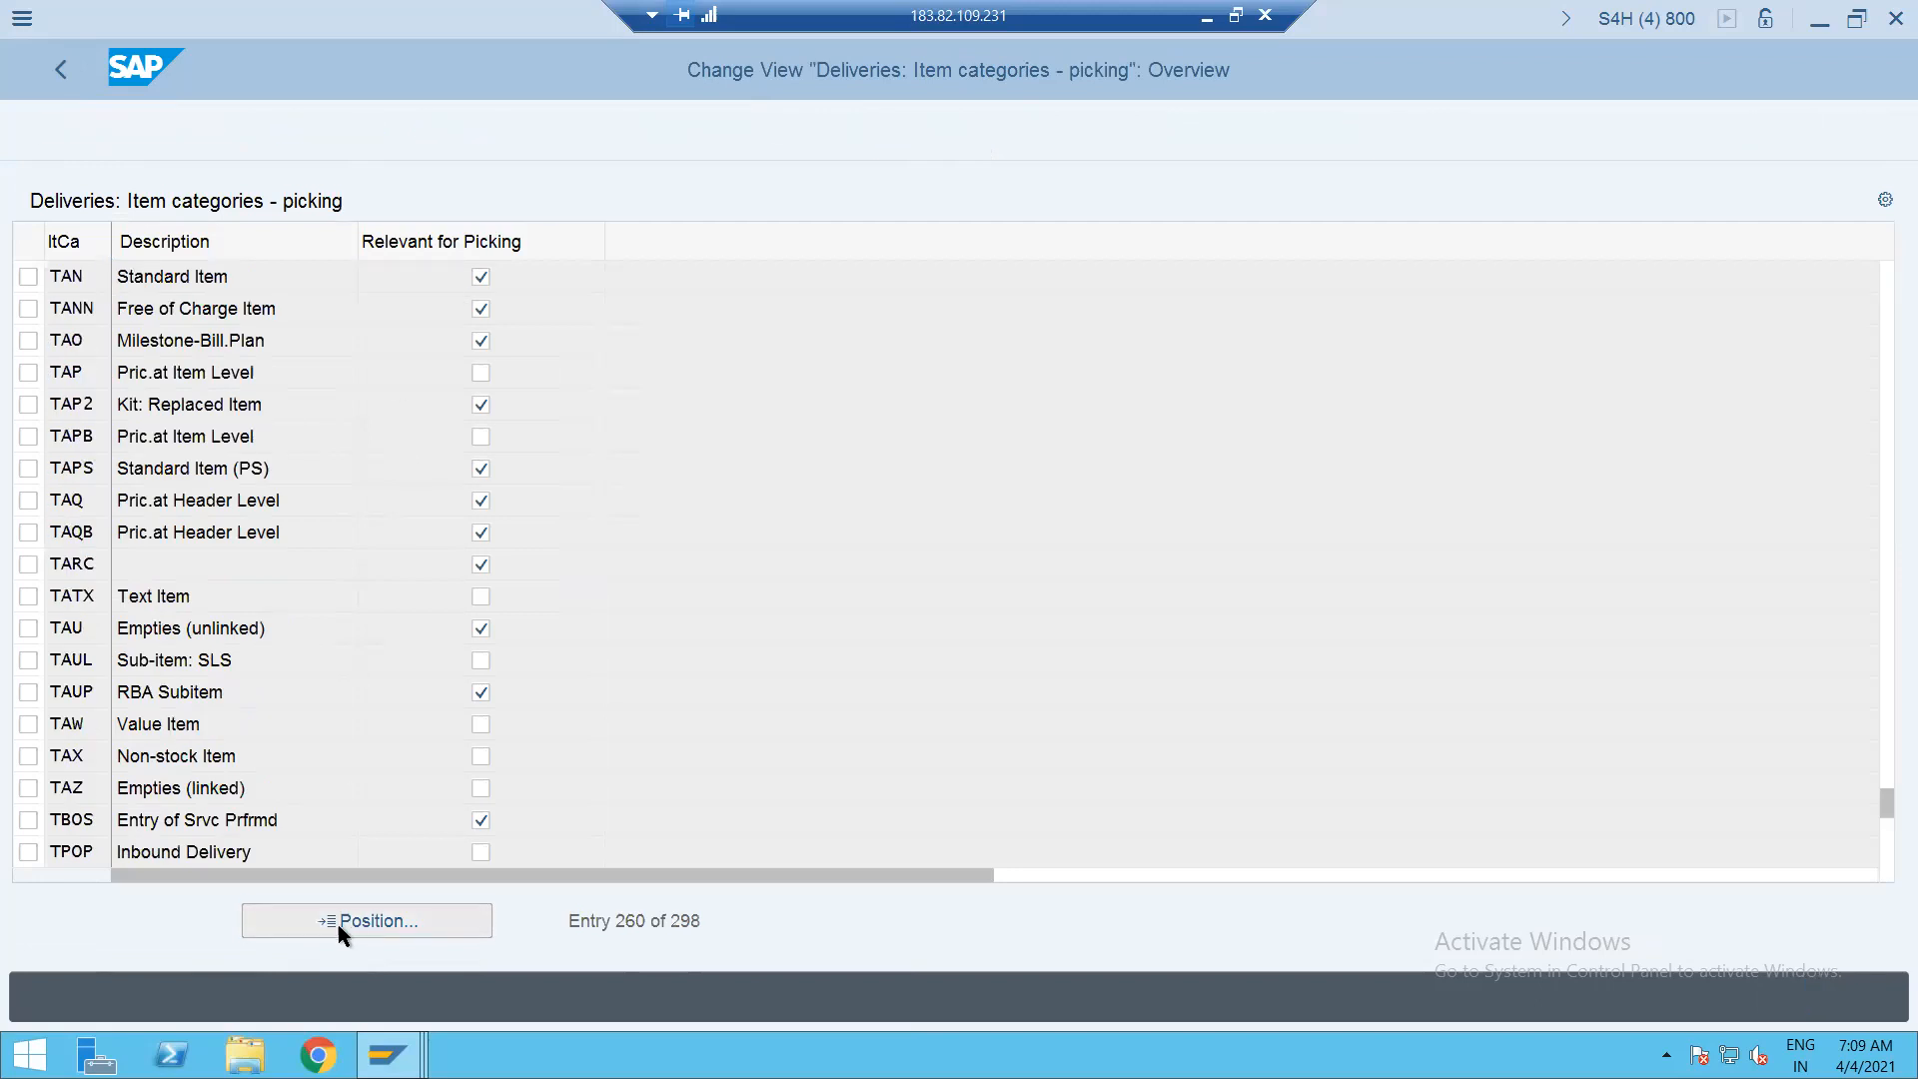
{"action": "type", "text": "BVN"}
{"action": "key", "text": "Return"}
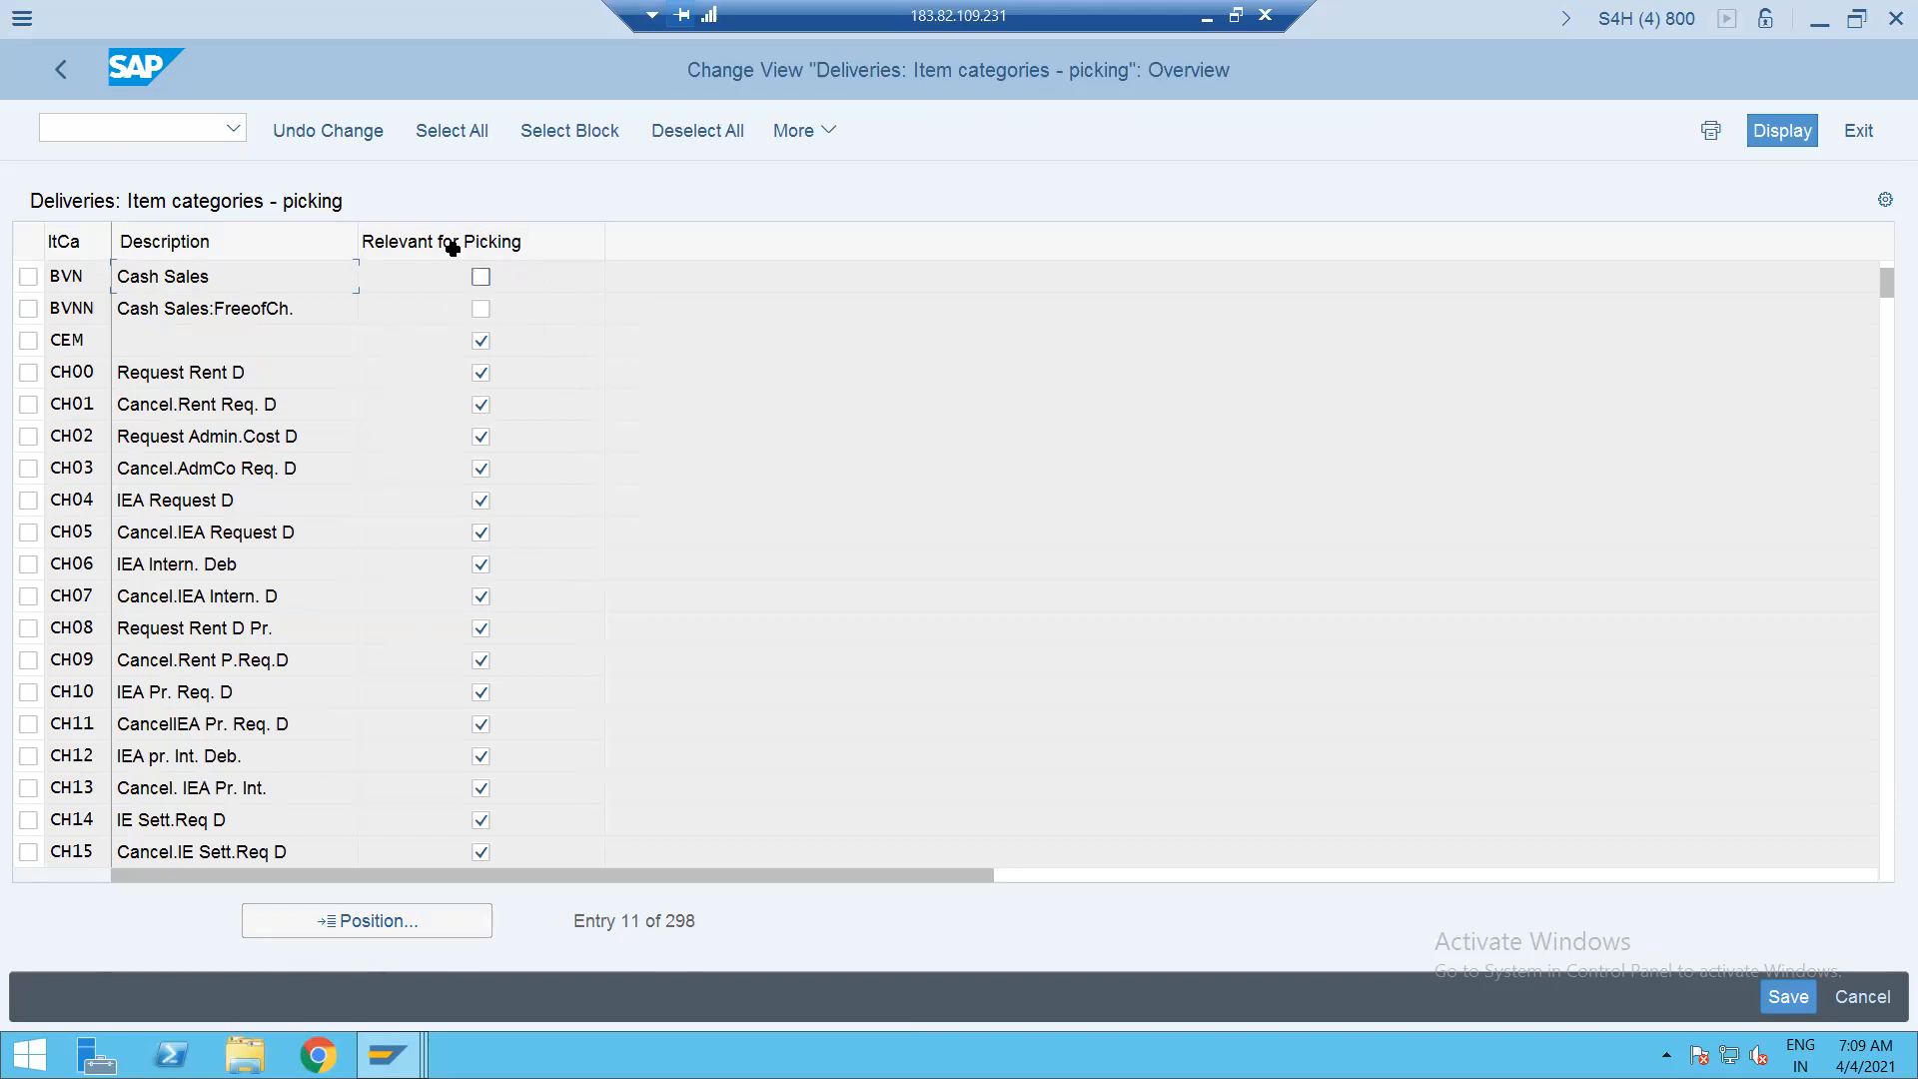
{"action": "left_click", "coordinate": [50, 66]}
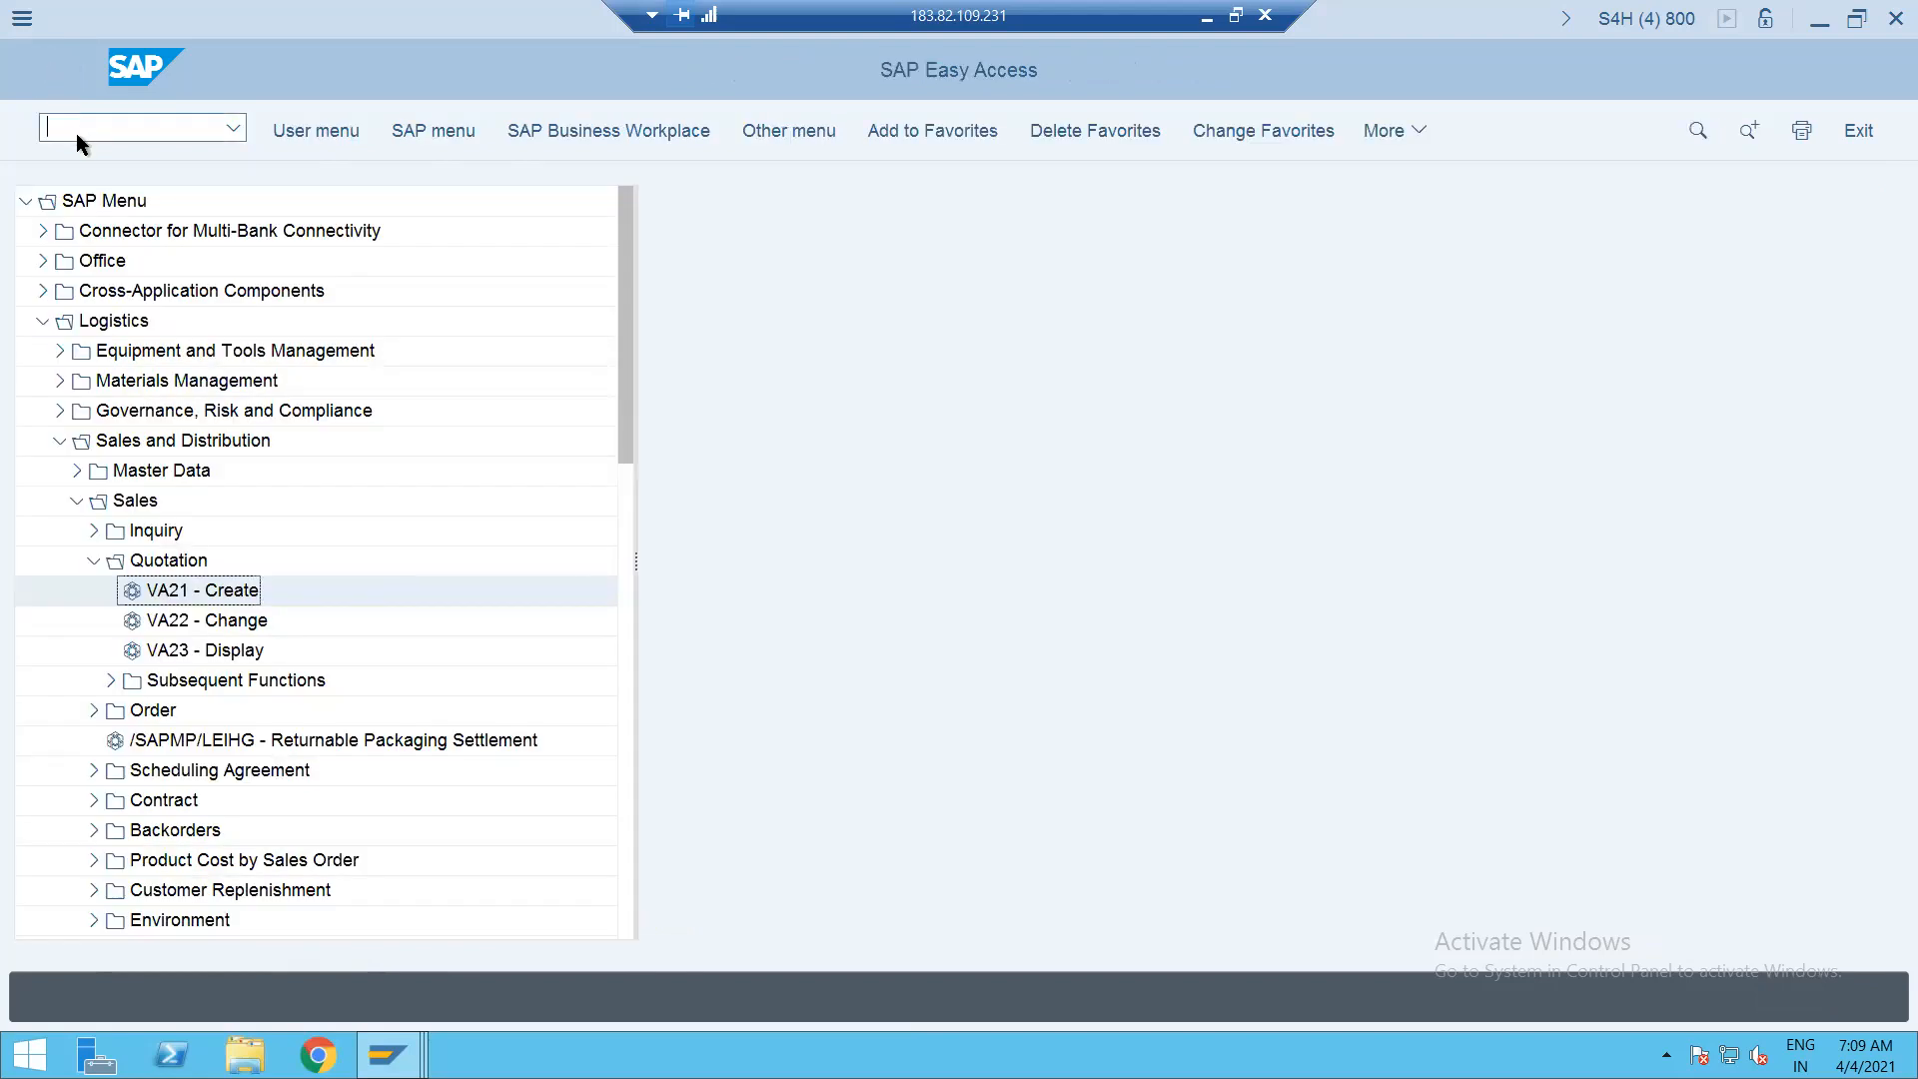
Open transaction VOV6, examine the details of schedule line category BV including its movement type, and return to the overview.
{"action": "type", "text": "/NVOV6"}
{"action": "key", "text": "Return"}
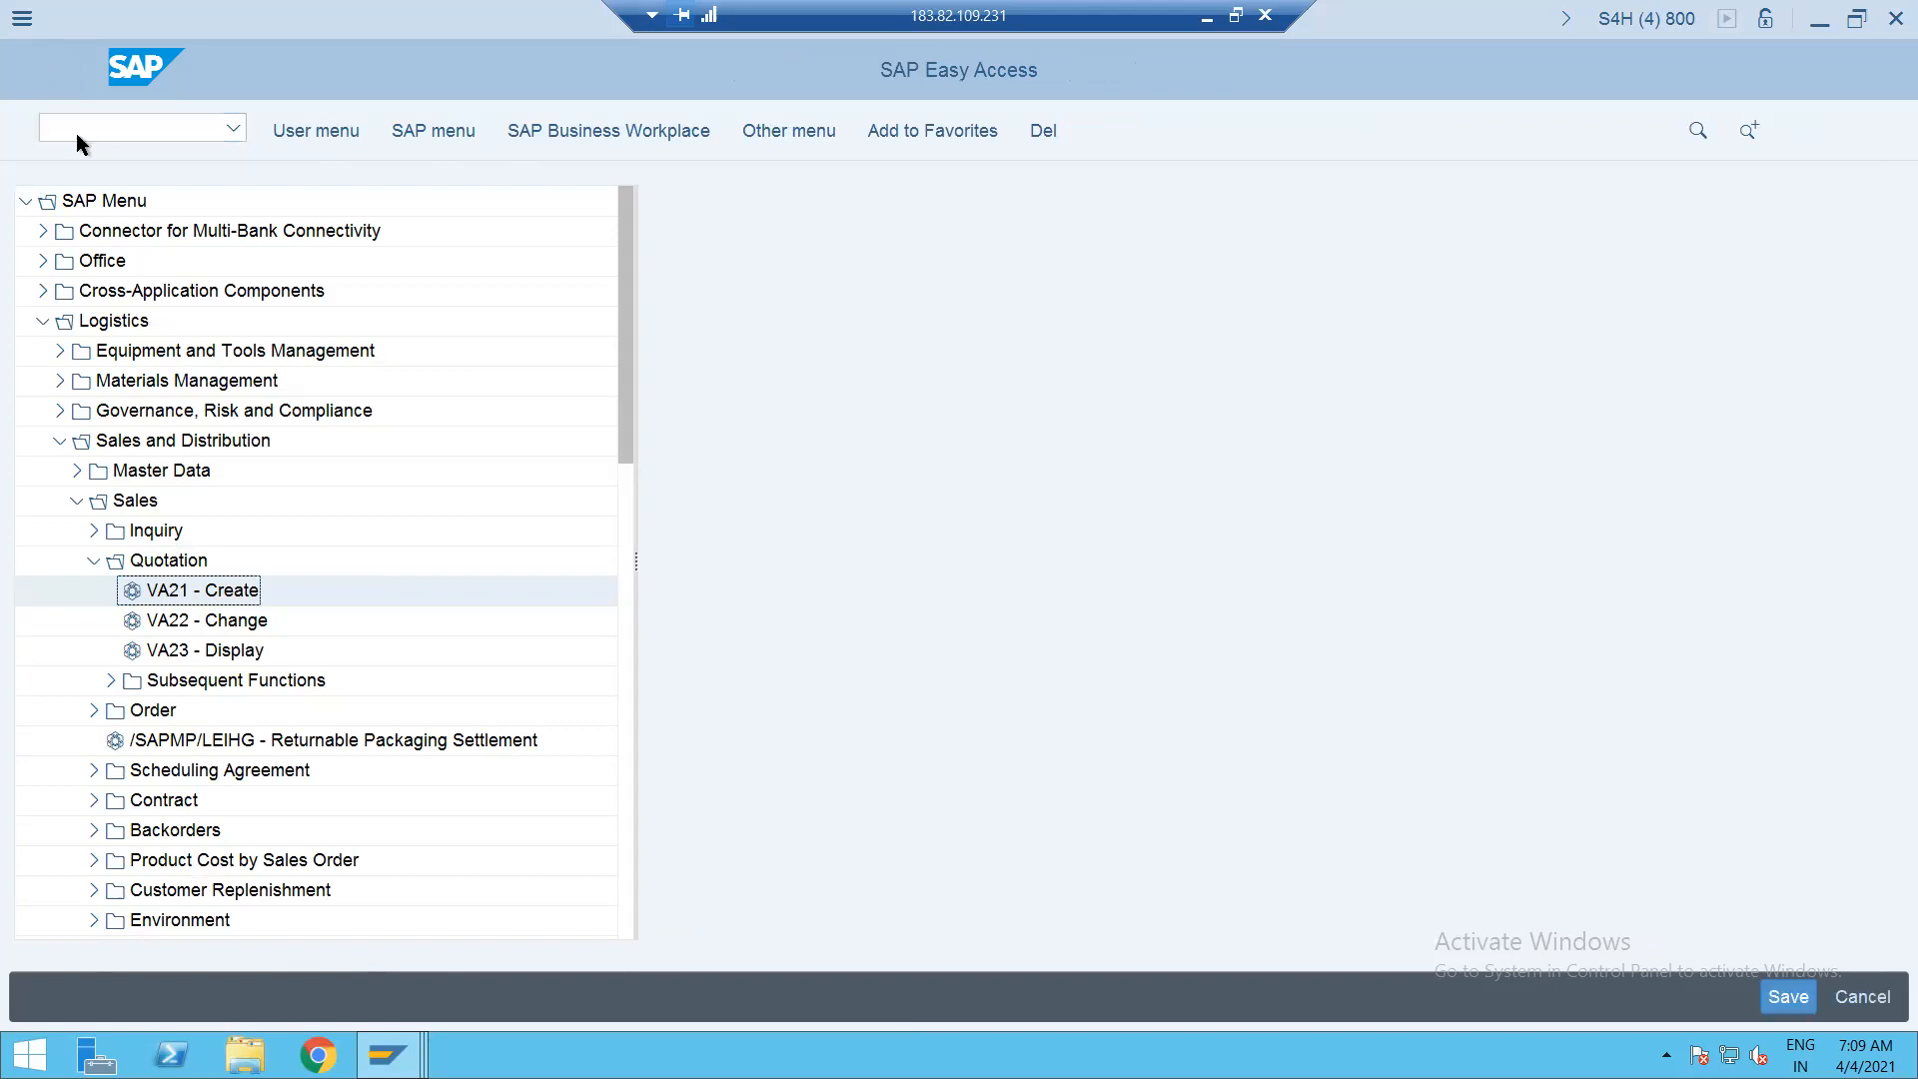
{"action": "left_click", "coordinate": [154, 936]}
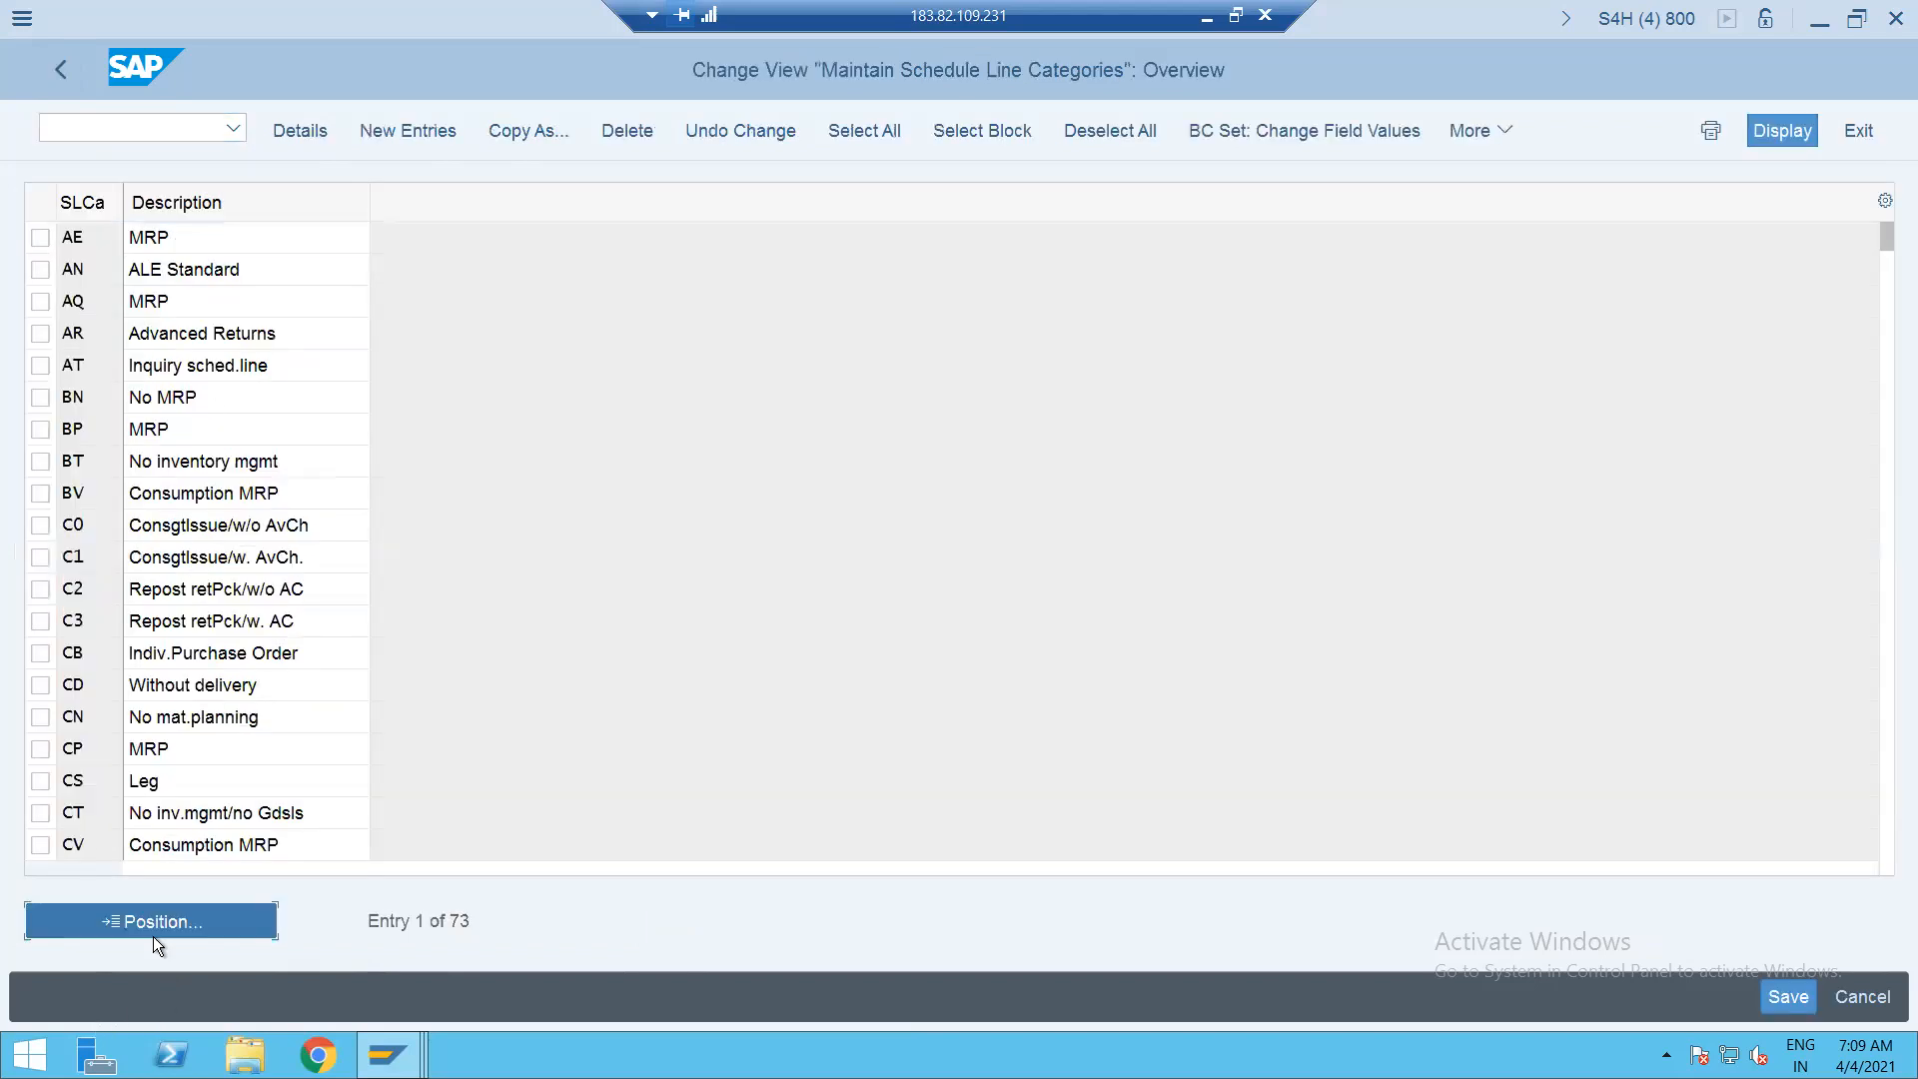
{"action": "type", "text": "BV"}
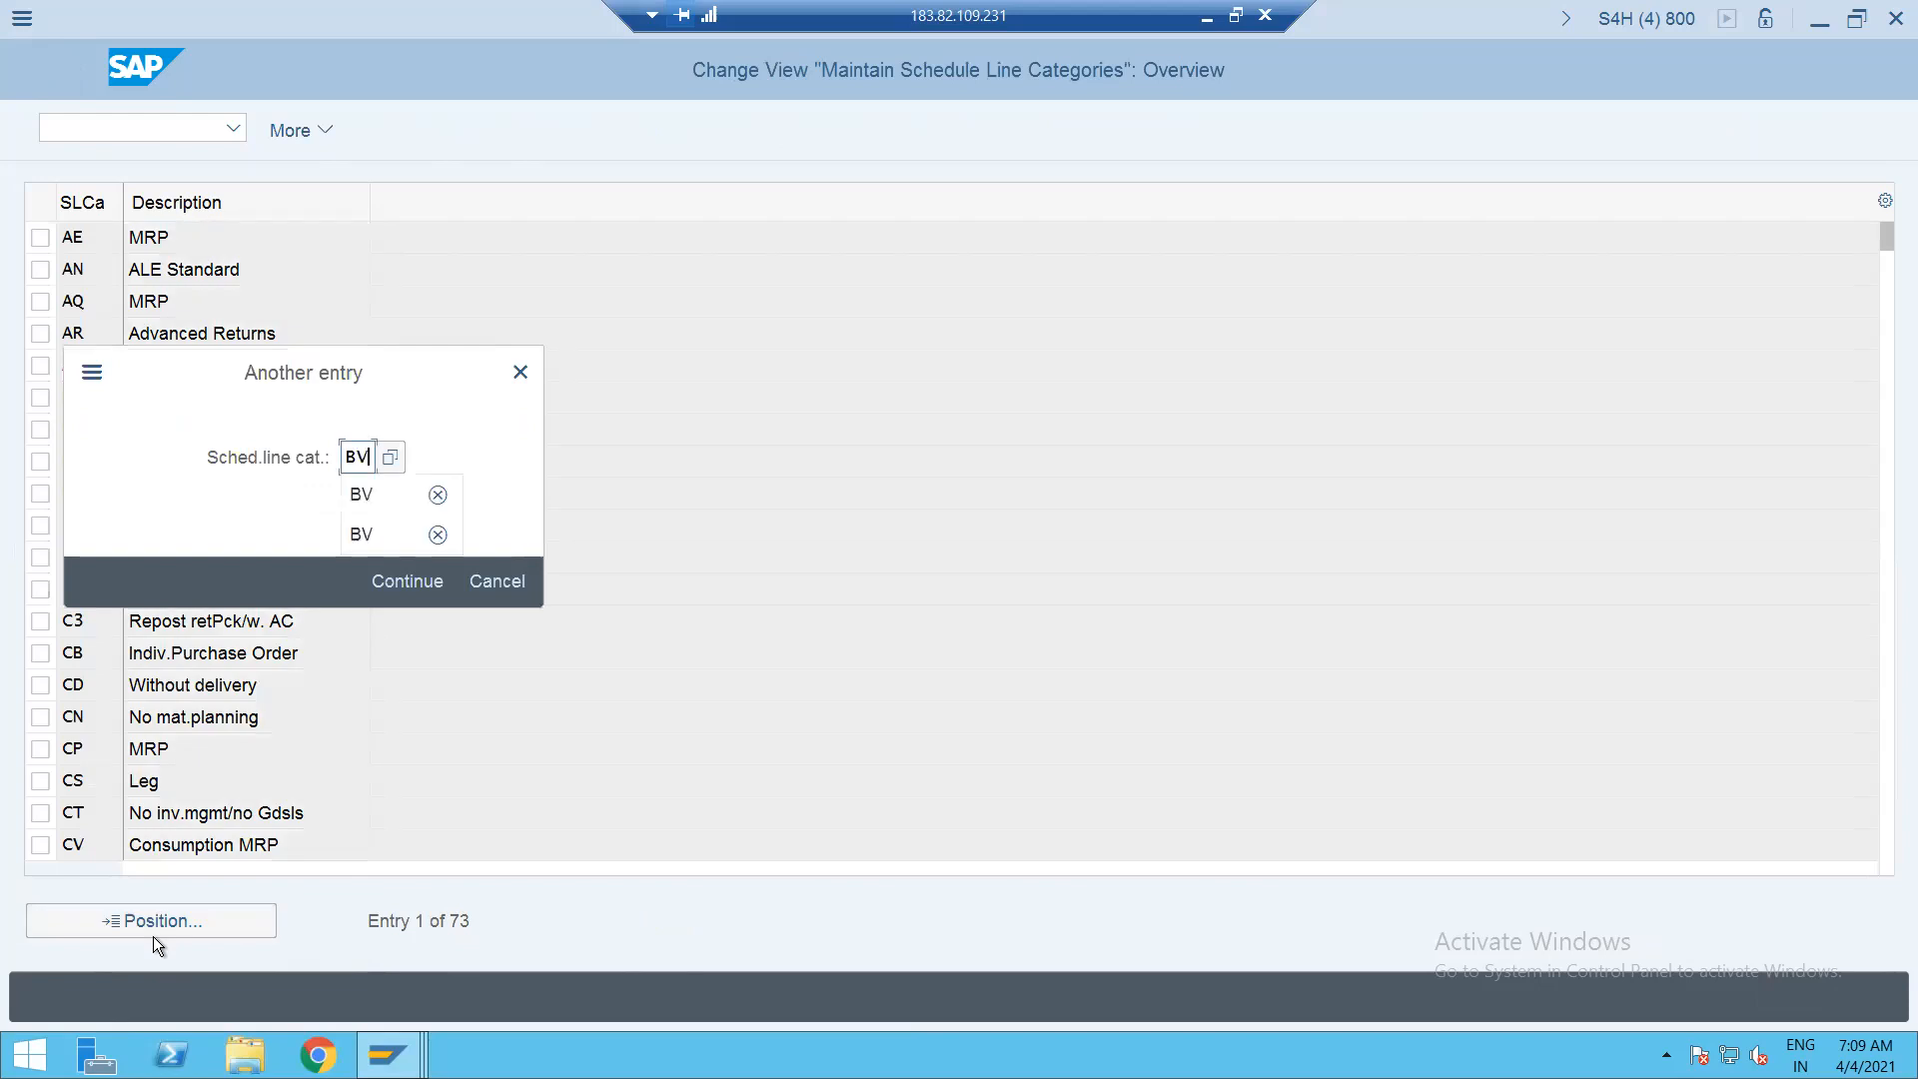
{"action": "key", "text": "Return"}
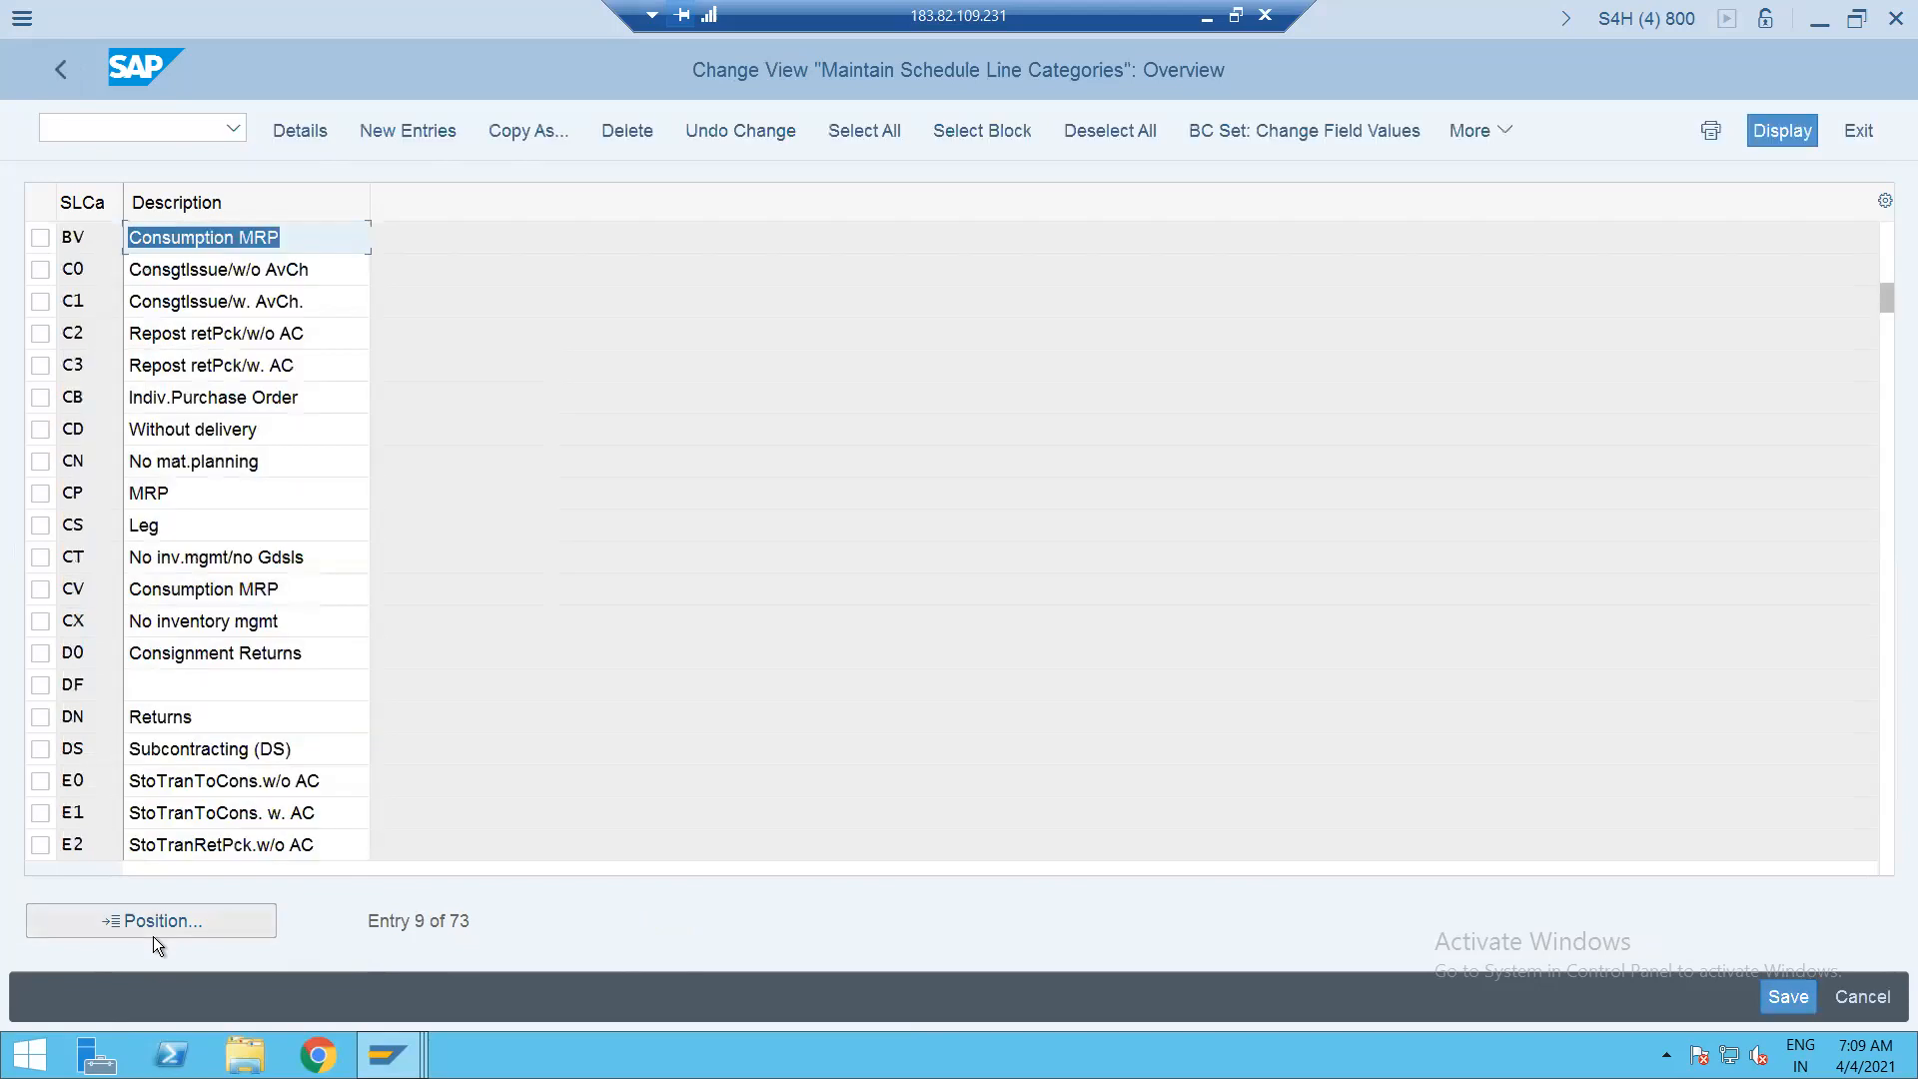
{"action": "double_click", "coordinate": [96, 237]}
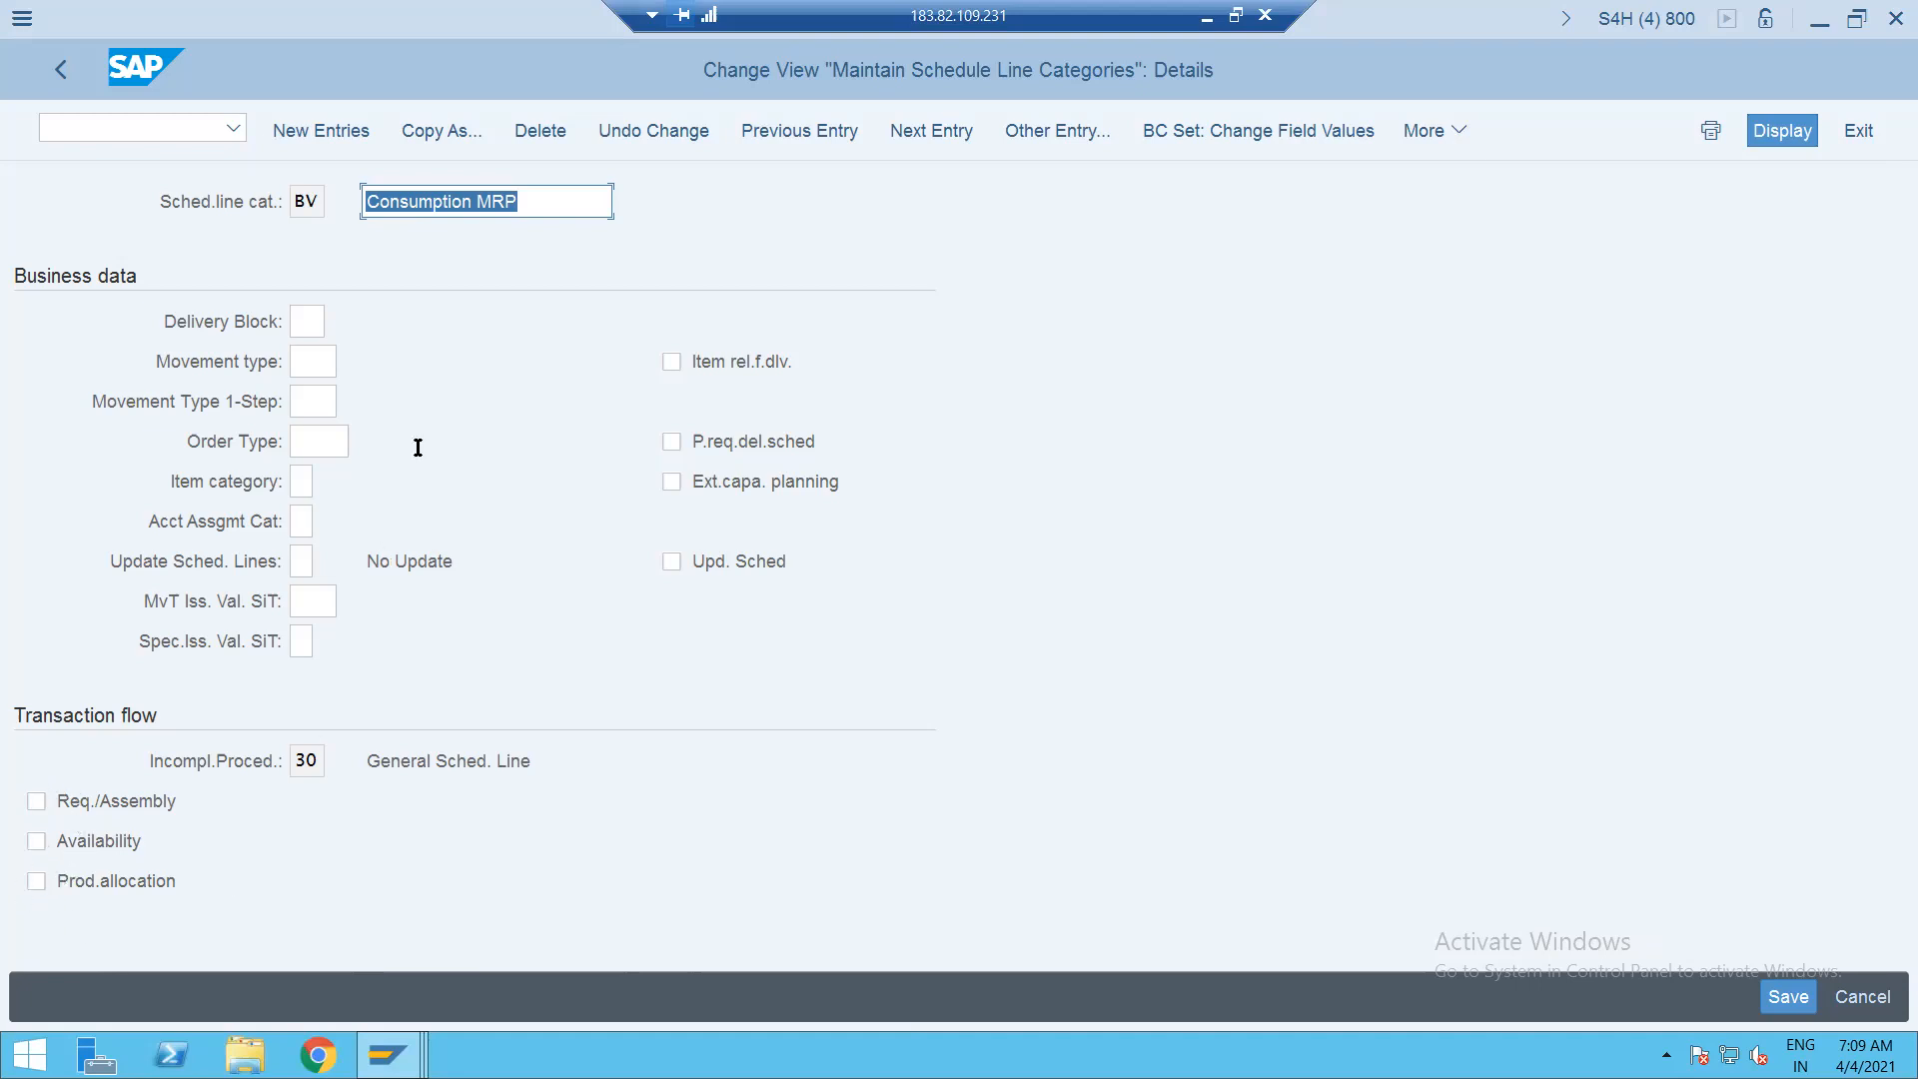
{"action": "left_click", "coordinate": [320, 371]}
{"action": "left_click", "coordinate": [67, 70]}
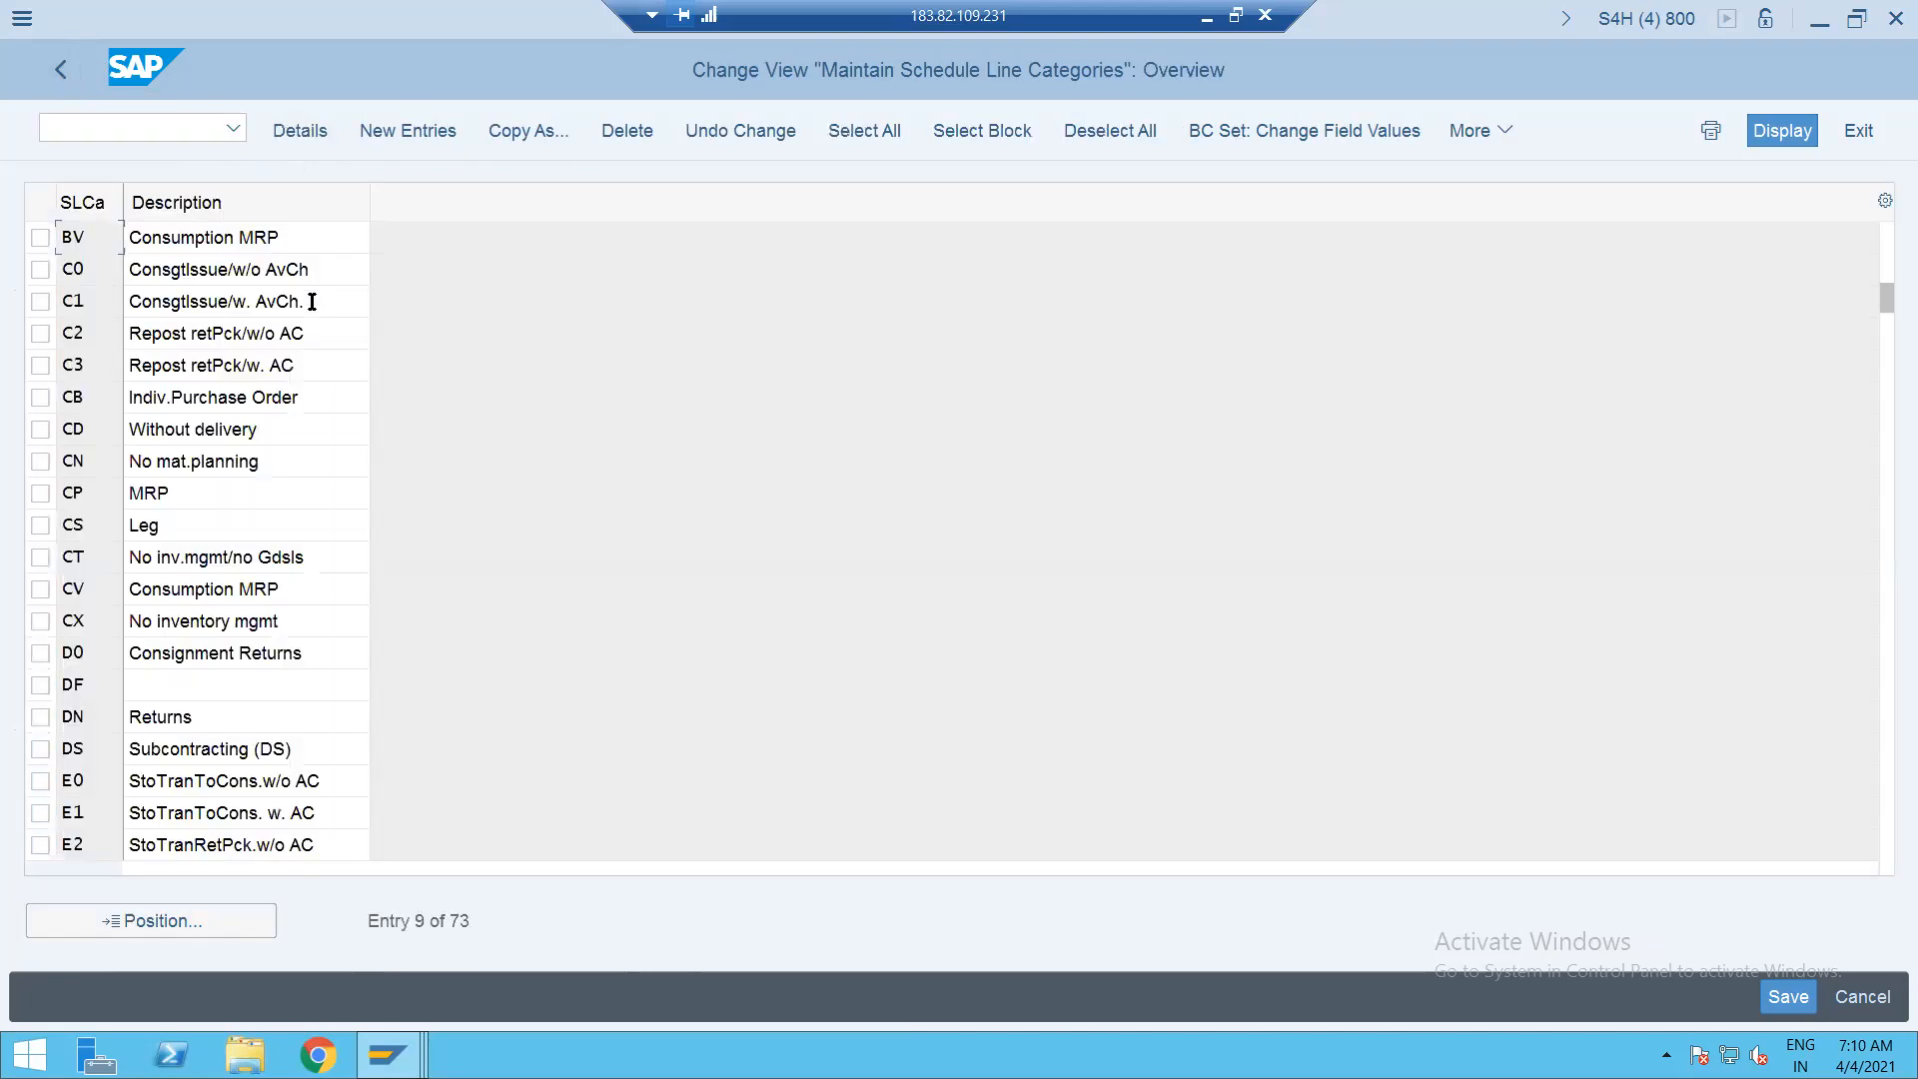
Examine the details of schedule line category CP for comparison with BV, and return to the overview.
{"action": "left_click", "coordinate": [173, 919]}
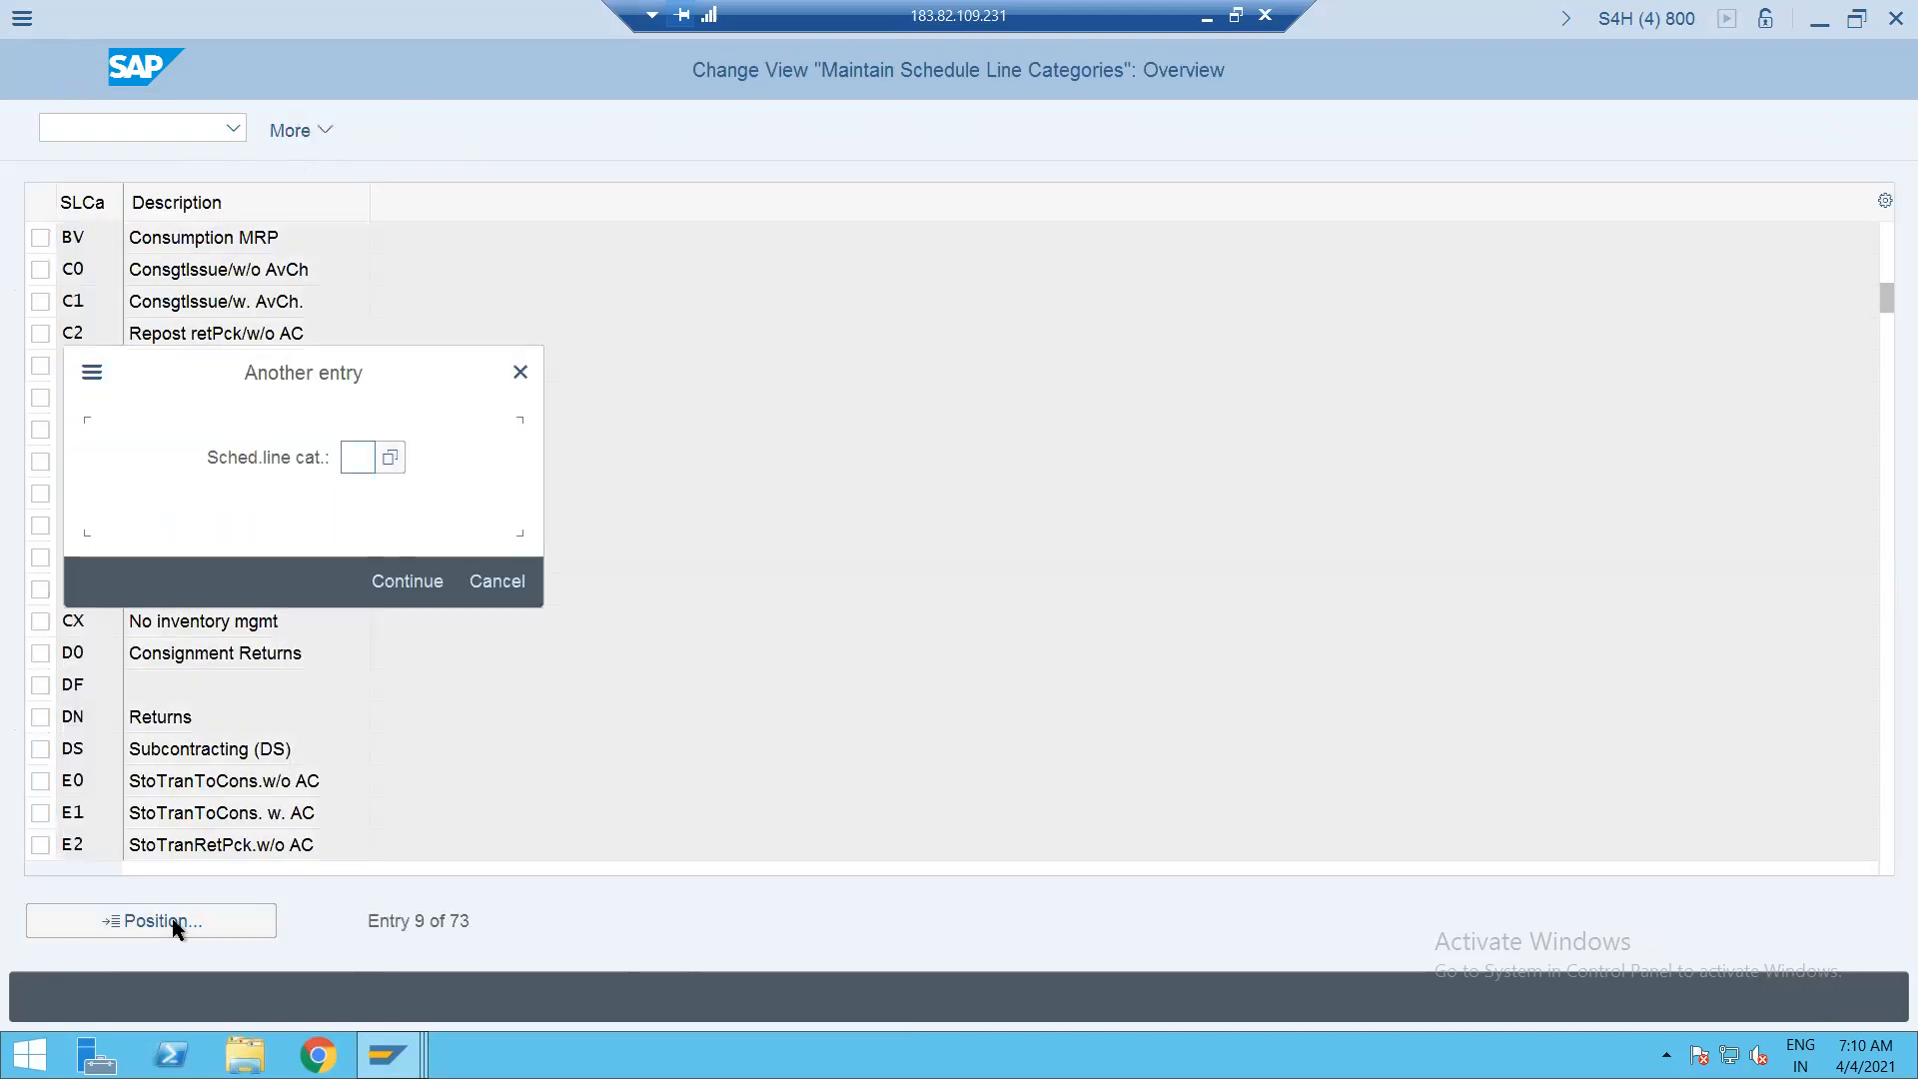
{"action": "type", "text": "CP"}
{"action": "key", "text": "Return"}
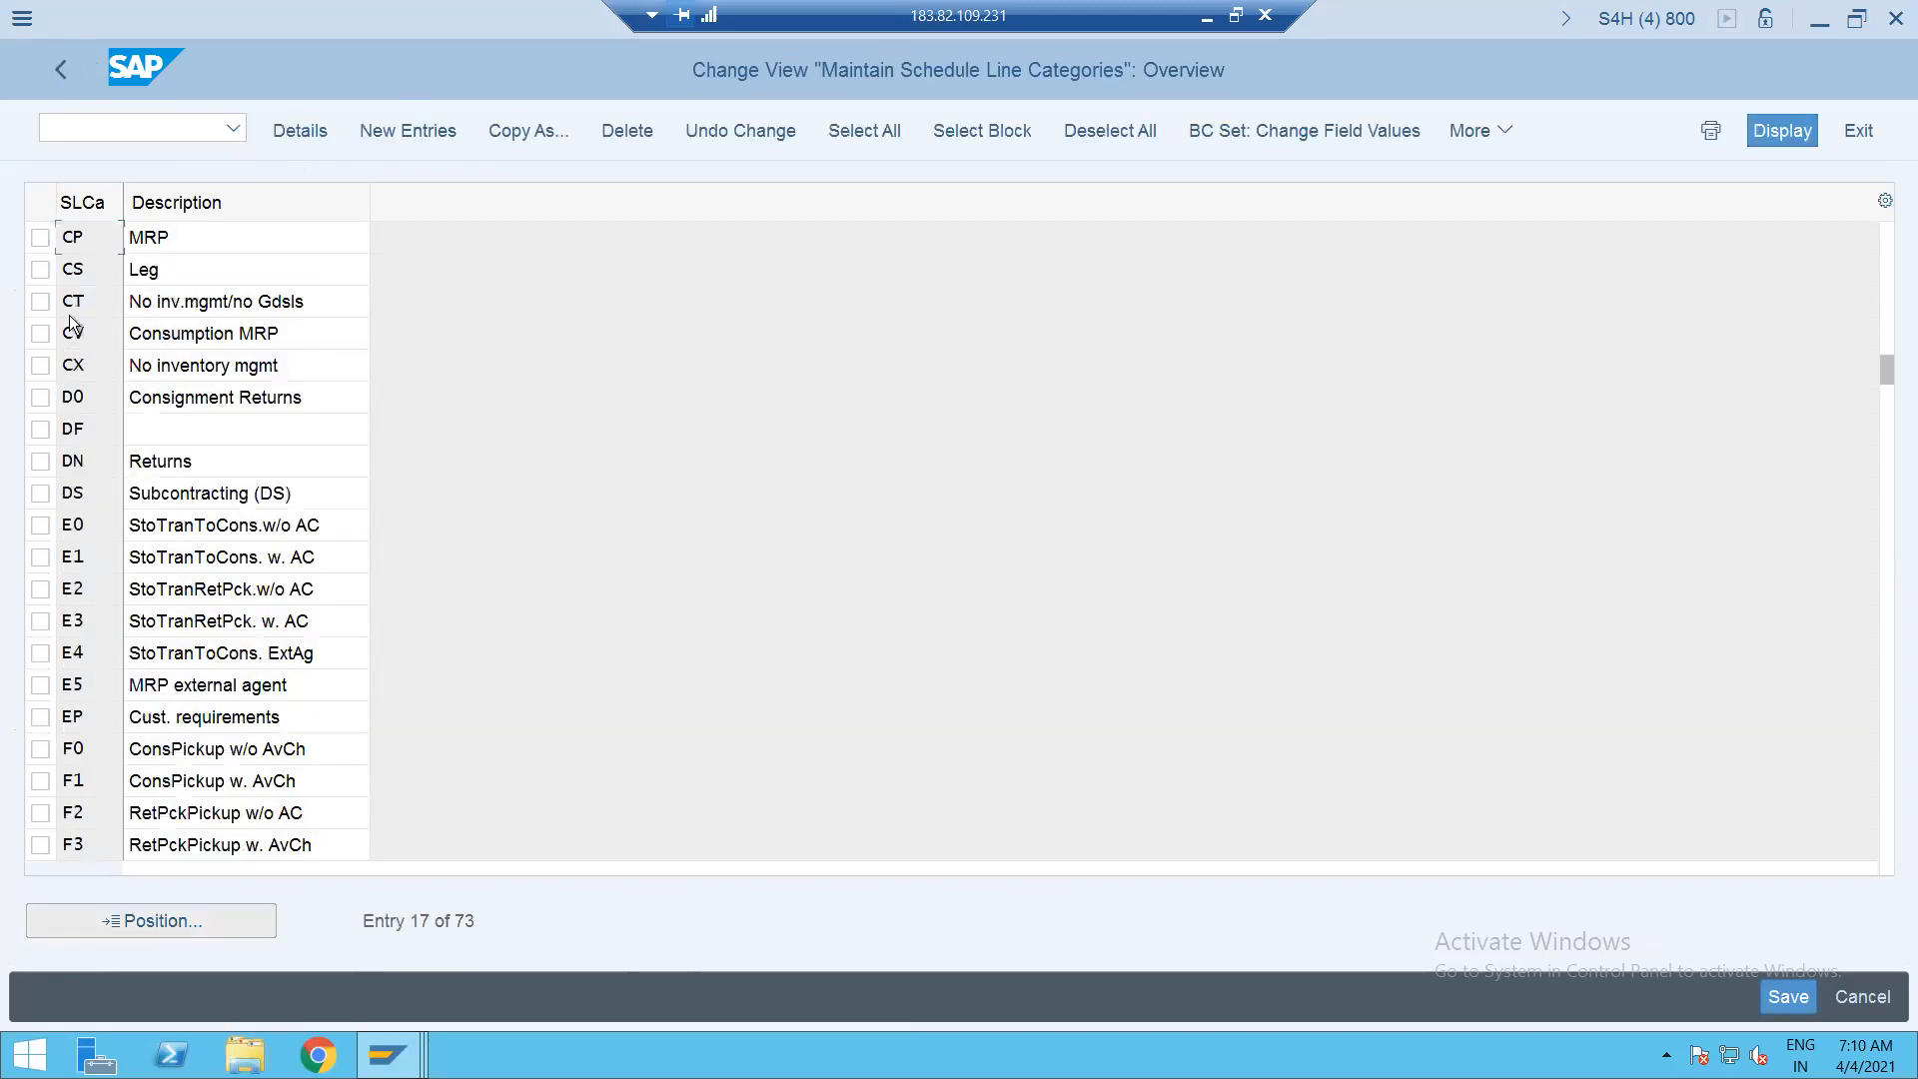
{"action": "double_click", "coordinate": [93, 240]}
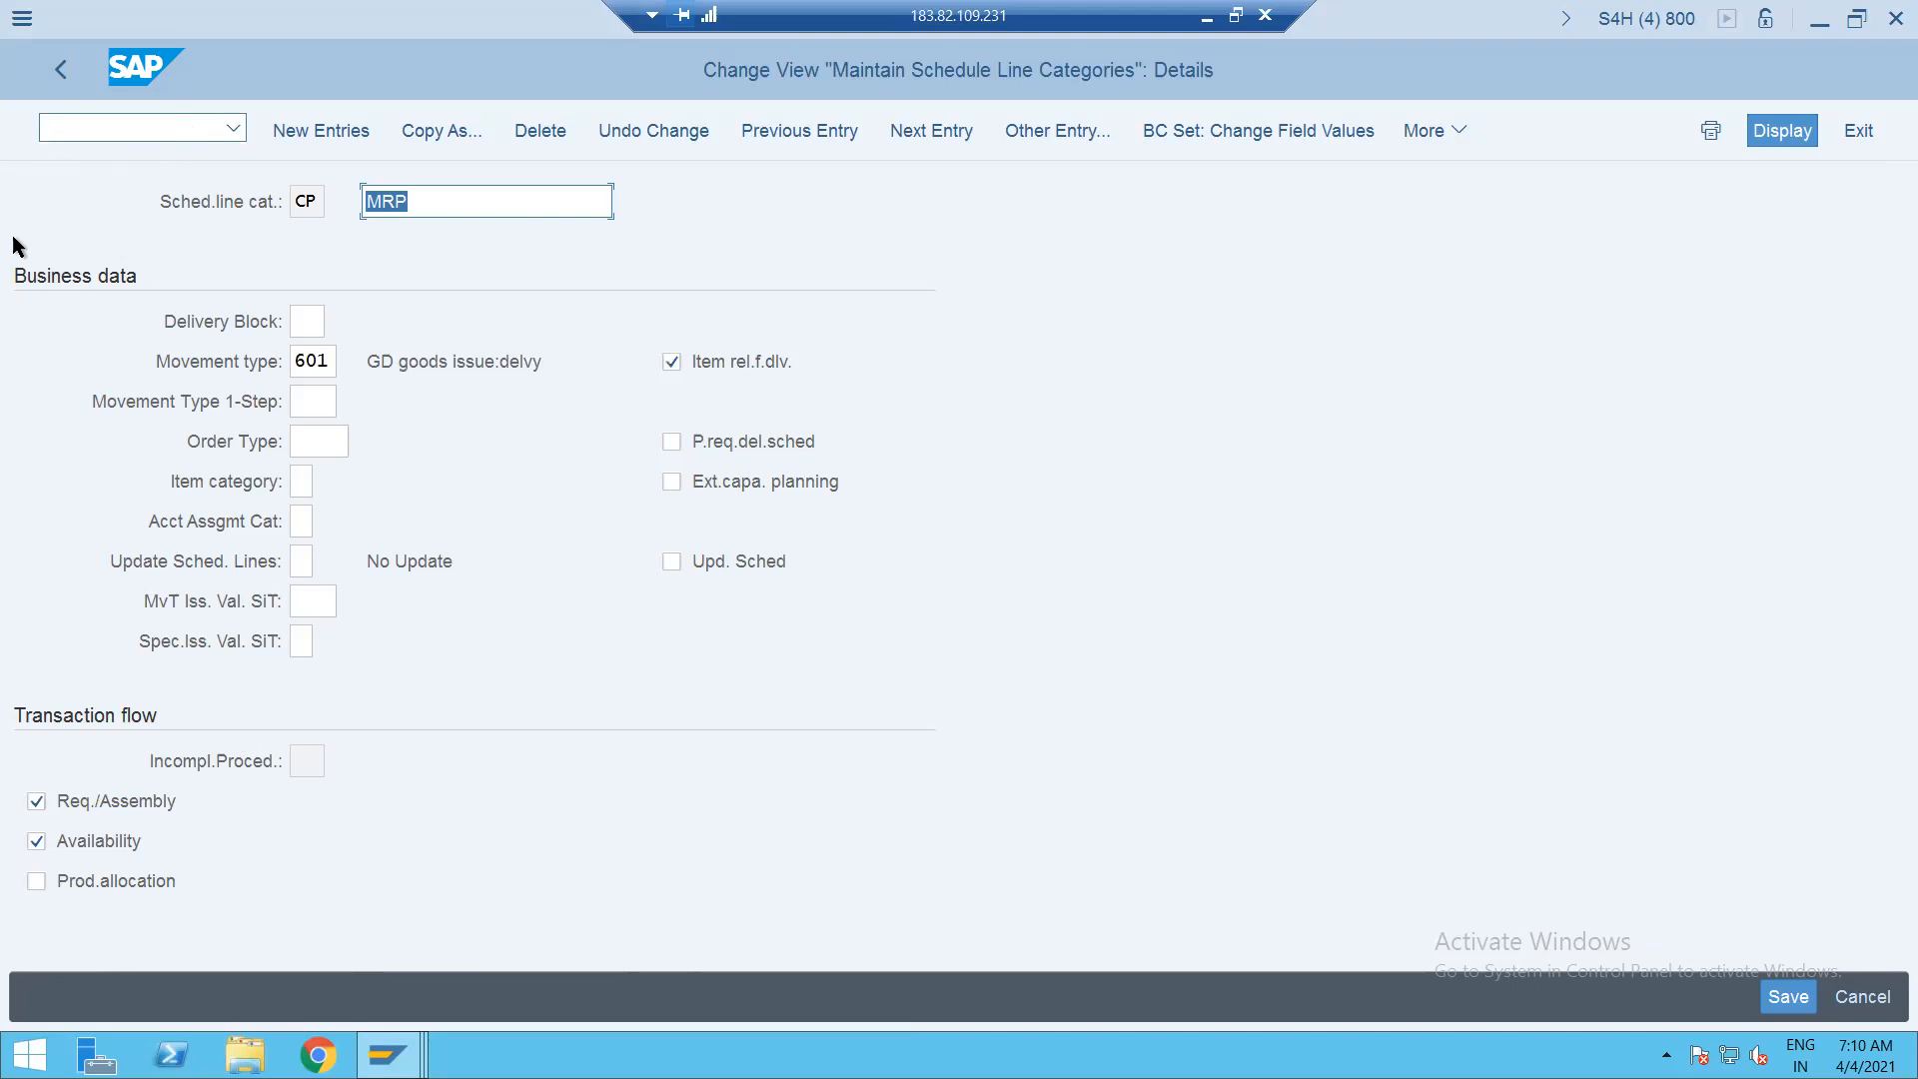
{"action": "left_click", "coordinate": [57, 75]}
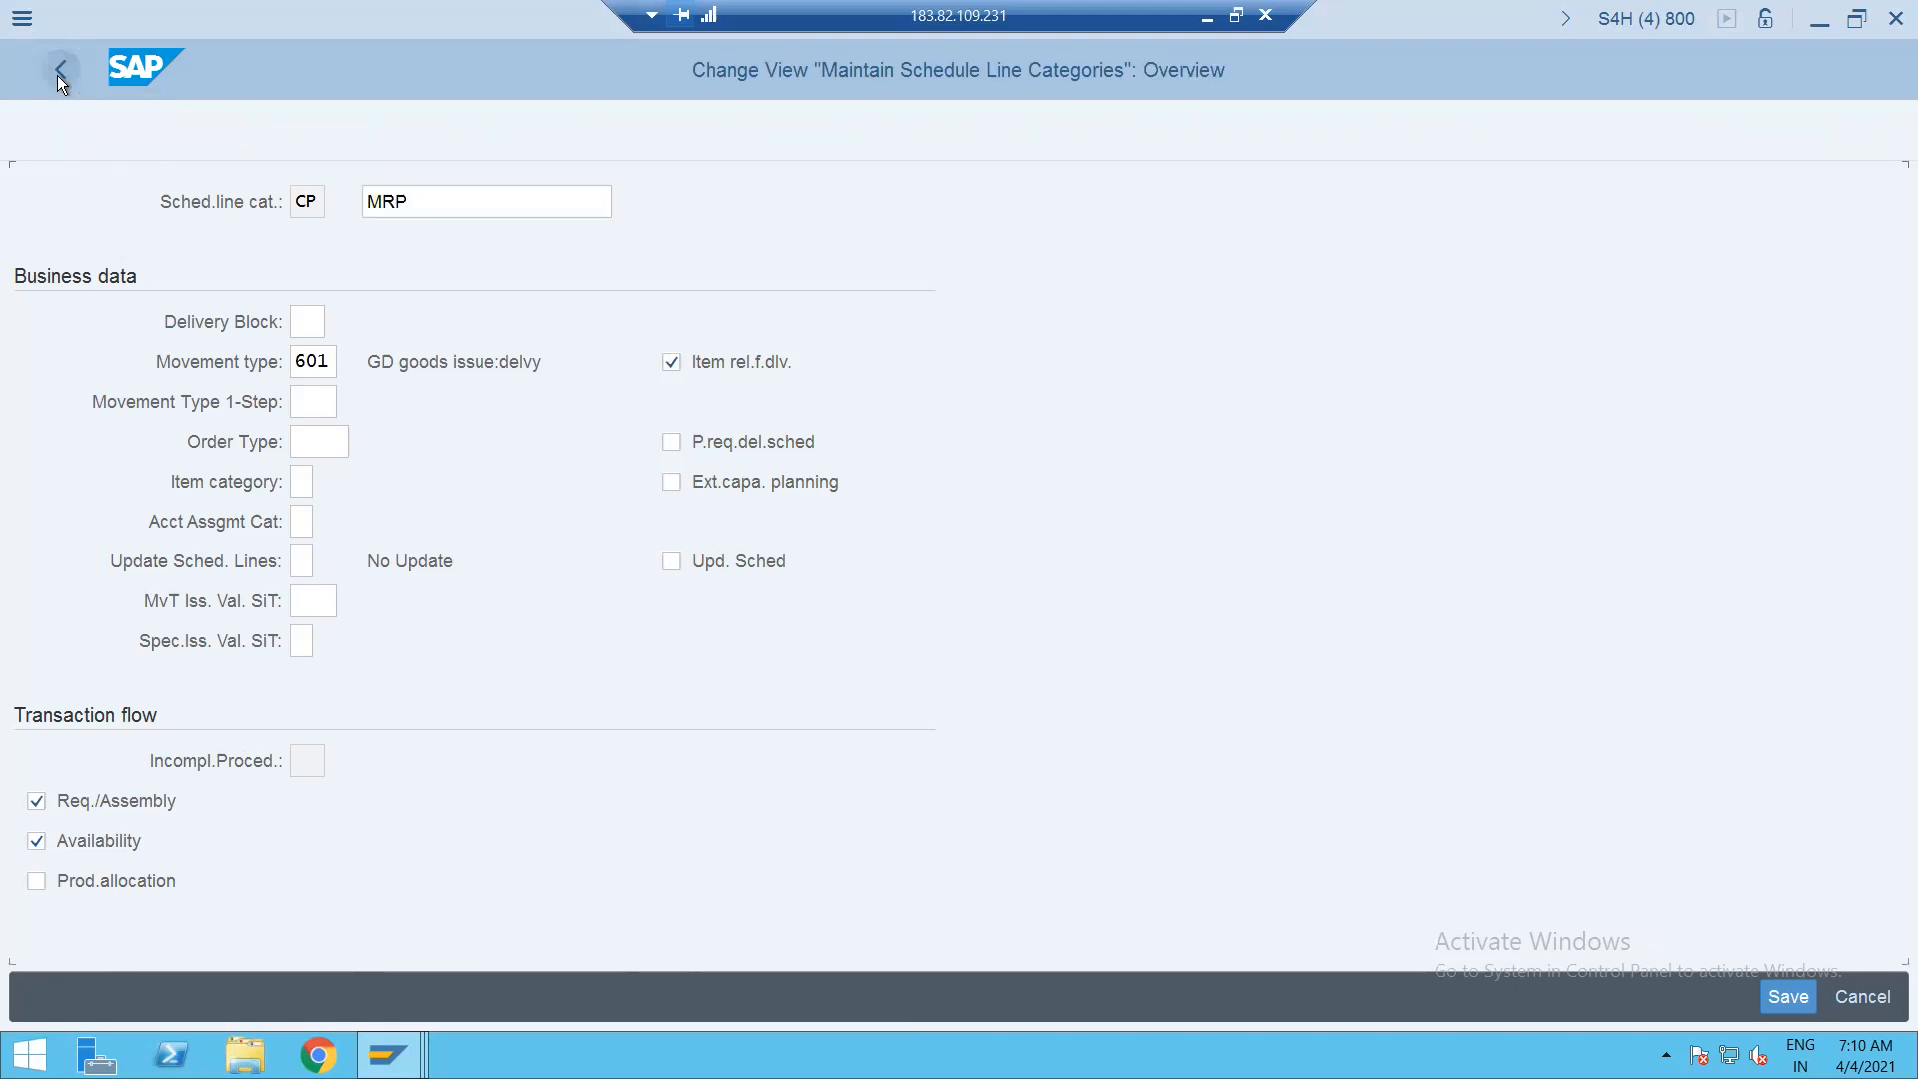